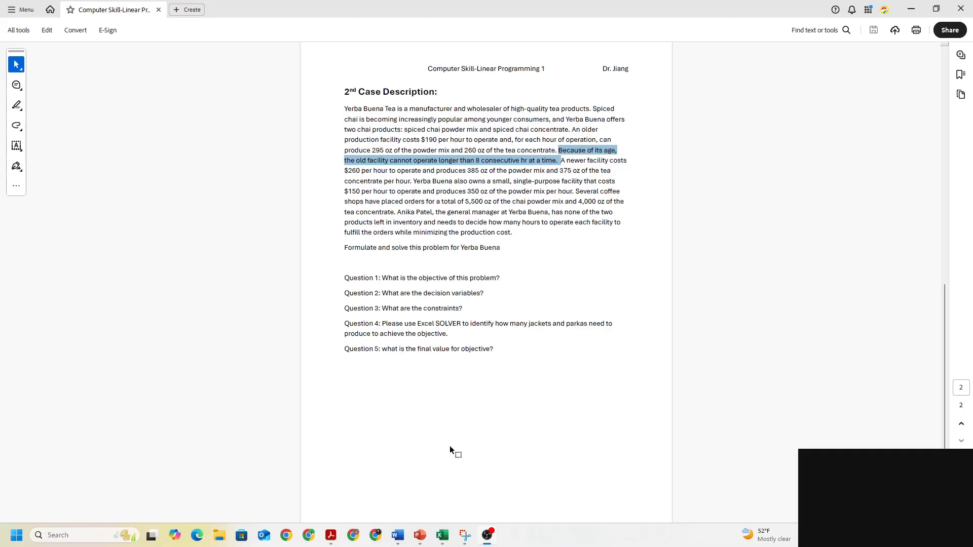
Switch to the linear optimization workbook in Excel and review the parameter, decision variables, objective function and constraints tables on Sheet1
click(446, 537)
click(317, 223)
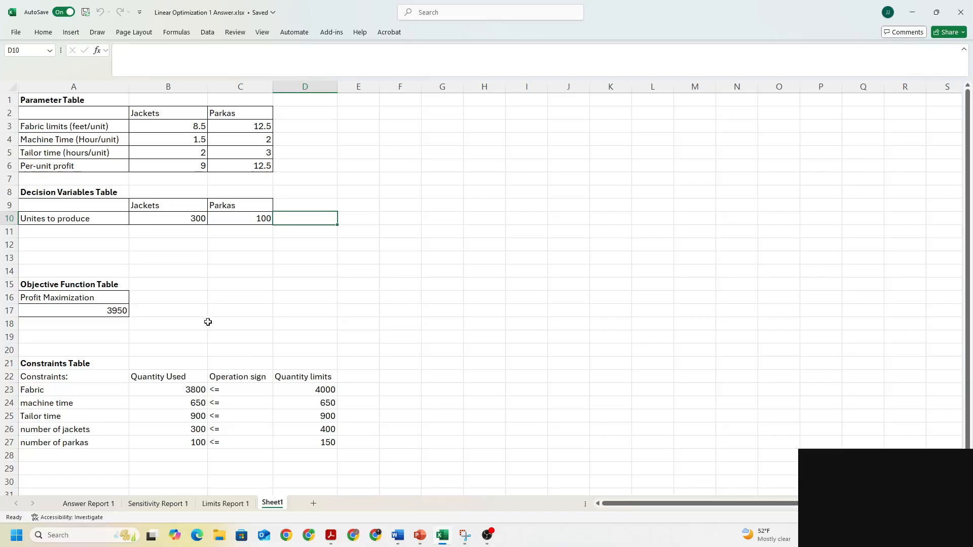
click(45, 101)
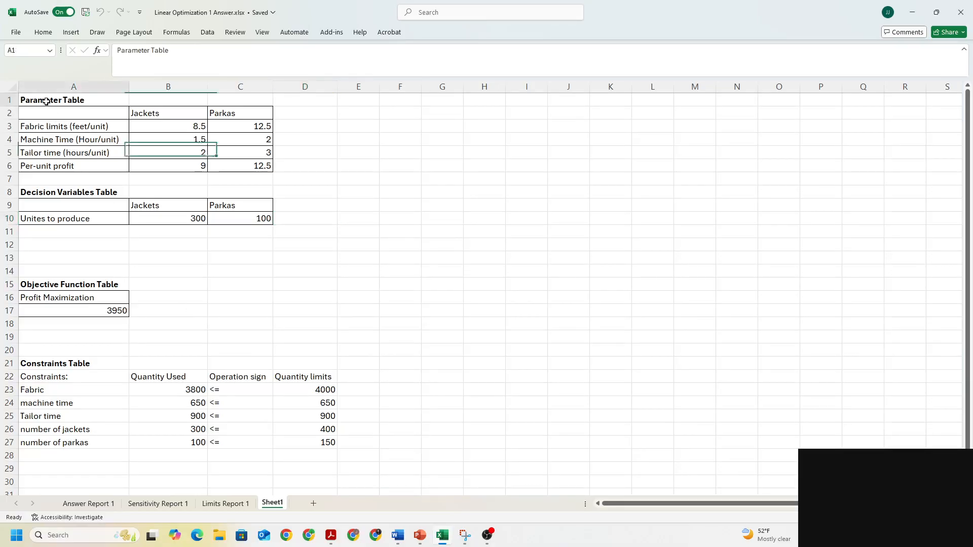
click(82, 197)
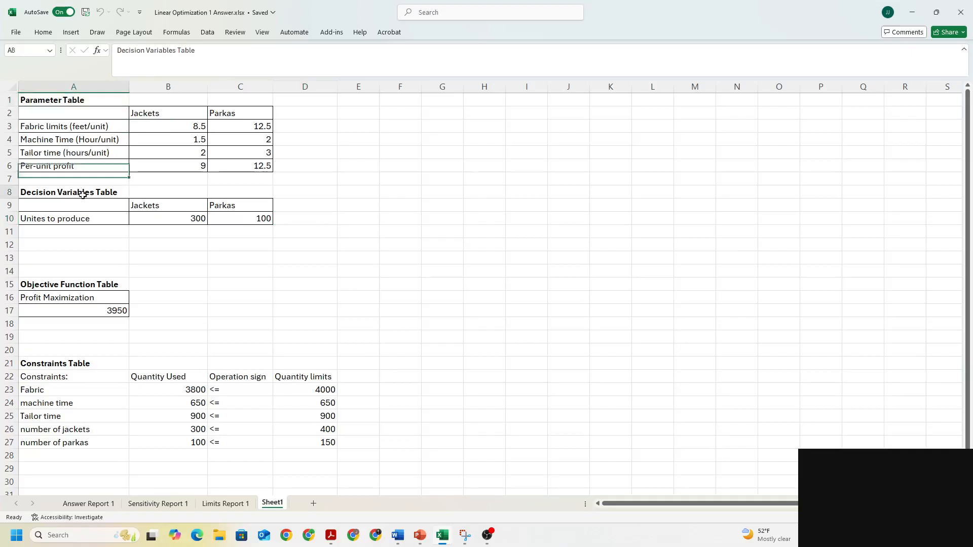
click(68, 285)
click(60, 365)
Add borders around all cells of the constraints table in A22:D27 on Sheet1
drag(61, 377, 315, 444)
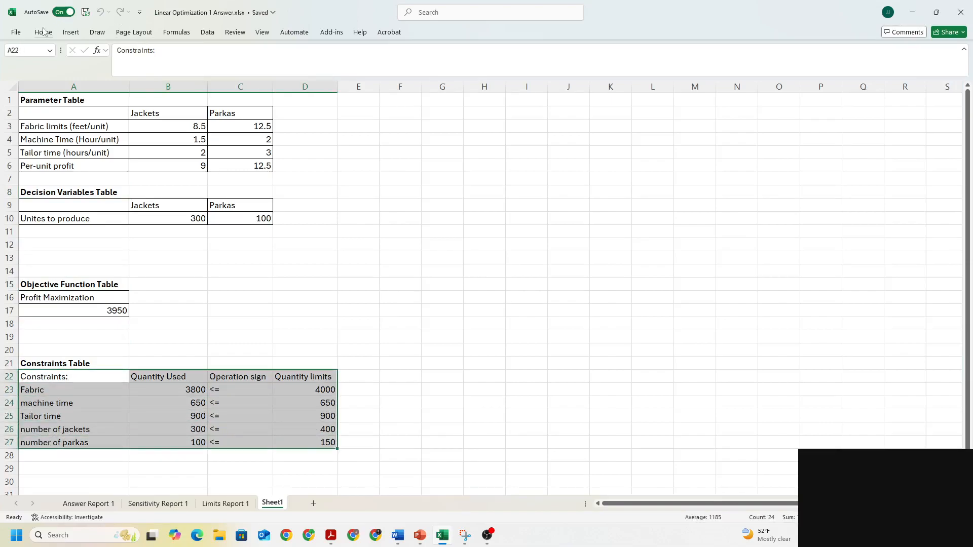
click(43, 32)
click(151, 68)
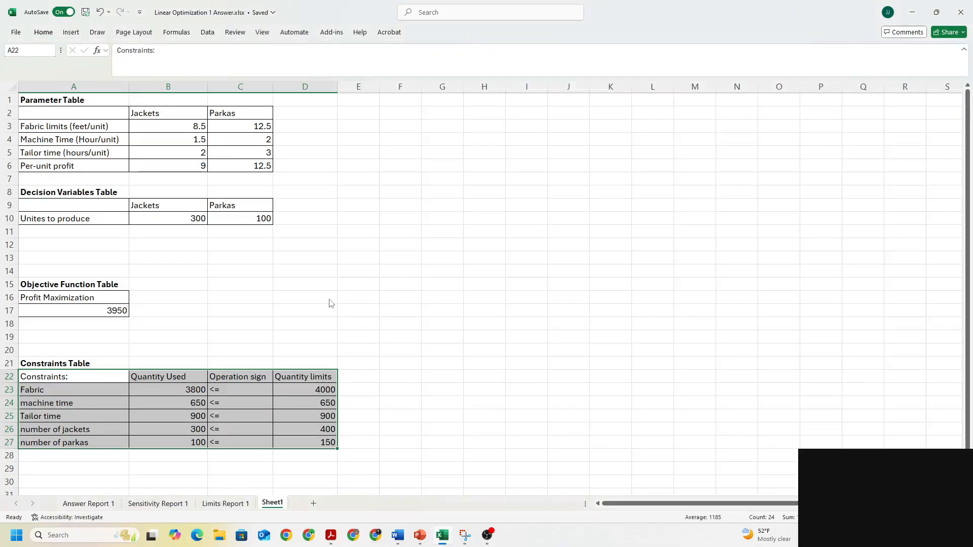
click(90, 137)
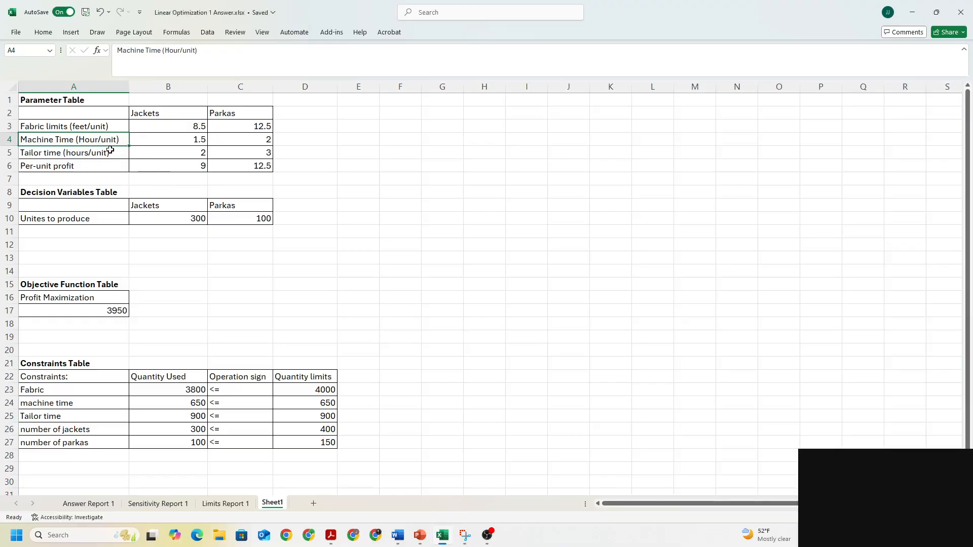
Add a new worksheet named Sheet2 after Sheet1 and enlarge its view
click(313, 504)
double_click(311, 504)
text(Sheet2)
key(Return)
click(207, 386)
ctrl+scroll(380, 307, up, 4)
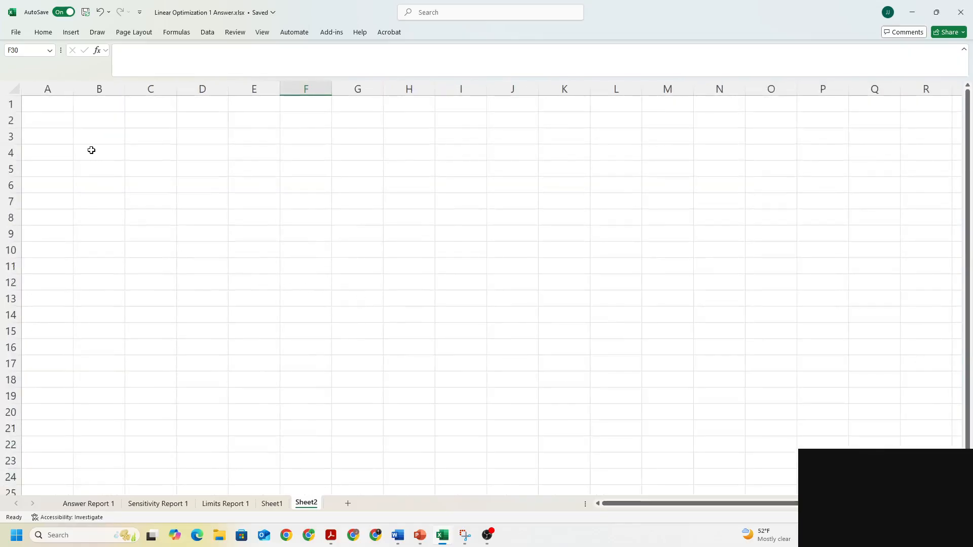
Enter the title "Parameter Table" in cell A1 of Sheet2, following the layout of Sheet1
click(52, 107)
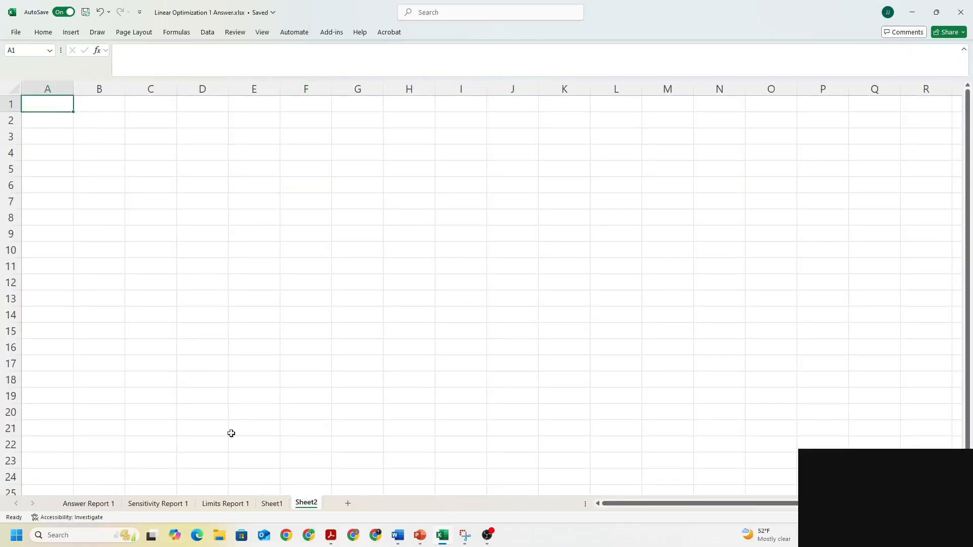
click(272, 503)
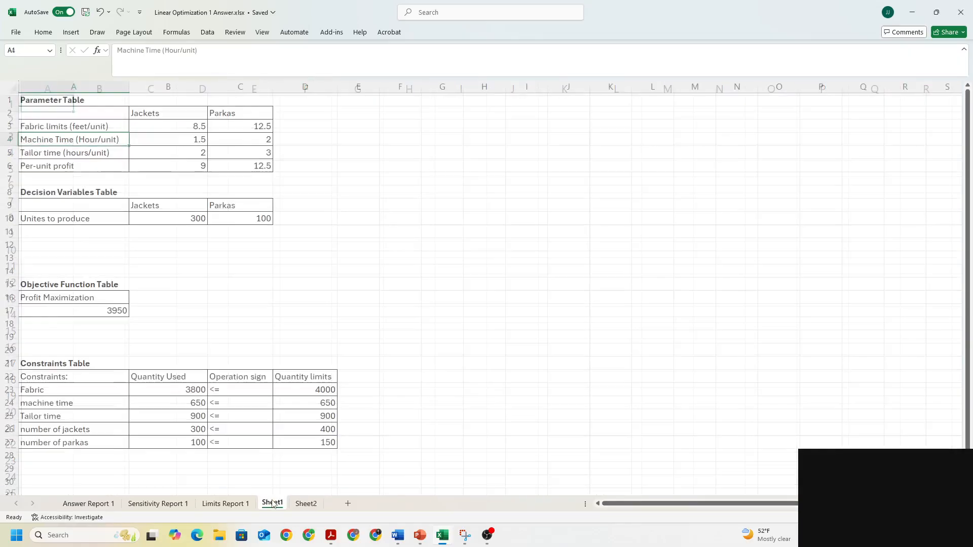
click(307, 504)
key(Caps_Lock)
text(Parameter Ta)
key(Return)
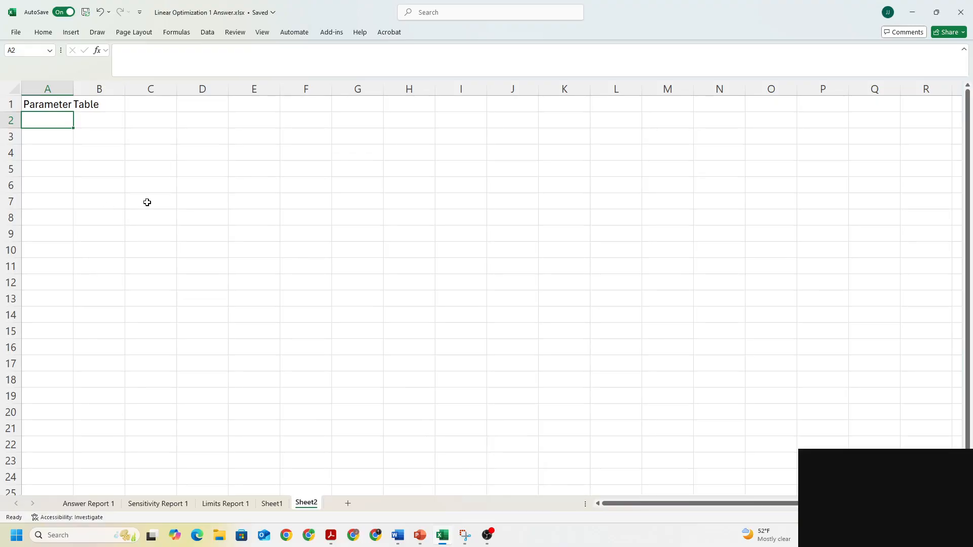
Examine the product headings of Sheet1's parameter table and the decision variables in the Word answer document
click(272, 504)
click(186, 110)
click(226, 112)
click(190, 115)
click(250, 116)
click(301, 503)
click(398, 534)
click(147, 195)
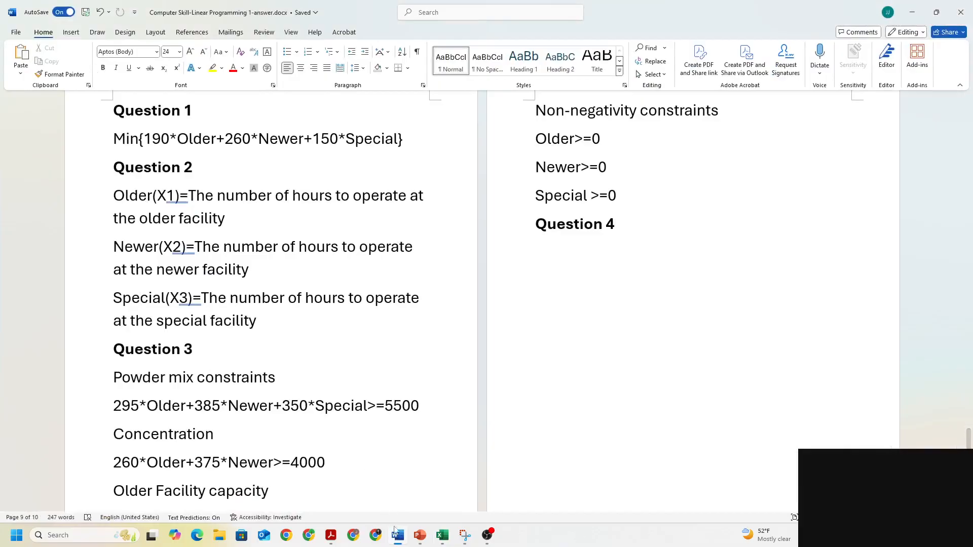
click(398, 534)
Enter the column headings Newer, Older and Special in B2:D2 of Sheet2 and widen column A
click(114, 121)
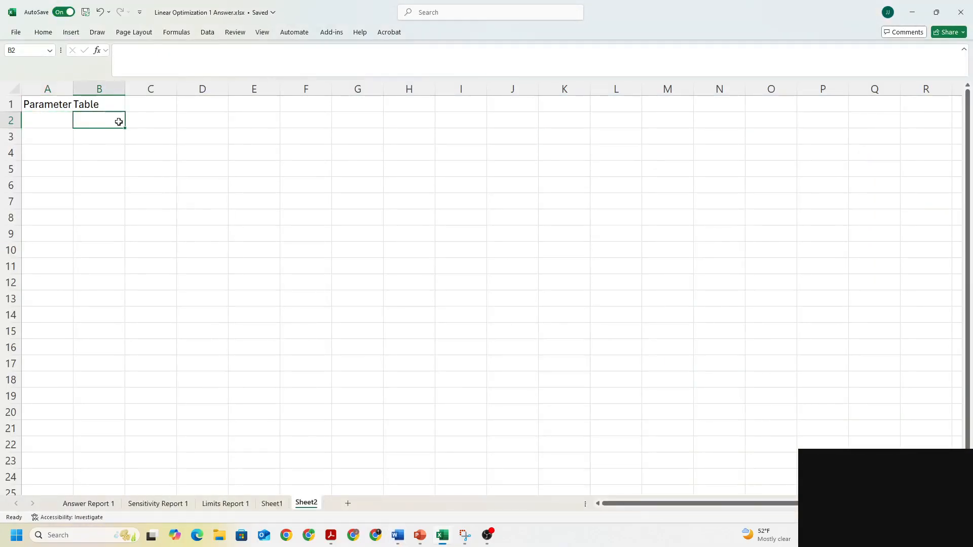
key(Caps_Lock)
text(N)
key(Caps_Lock)
text(ewer)
key(Tab)
key(Caps_Lock)
text(O)
key(Caps_Lock)
text(lder)
key(Tab)
key(Caps_Lock)
text(S)
key(Caps_Lock)
text(peicap)
key(BackSpace)
key(BackSpace)
key(BackSpace)
key(BackSpace)
text(cial)
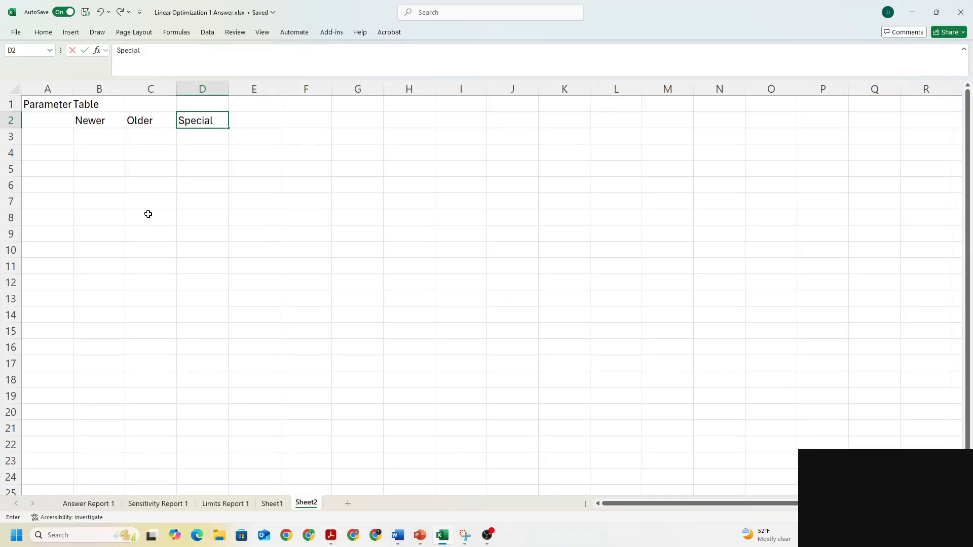
click(148, 214)
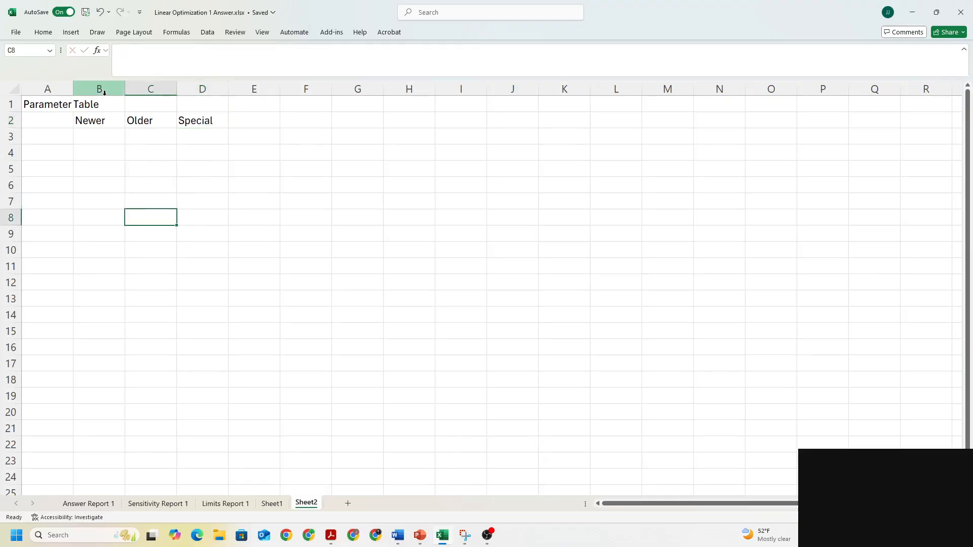
drag(74, 89, 149, 88)
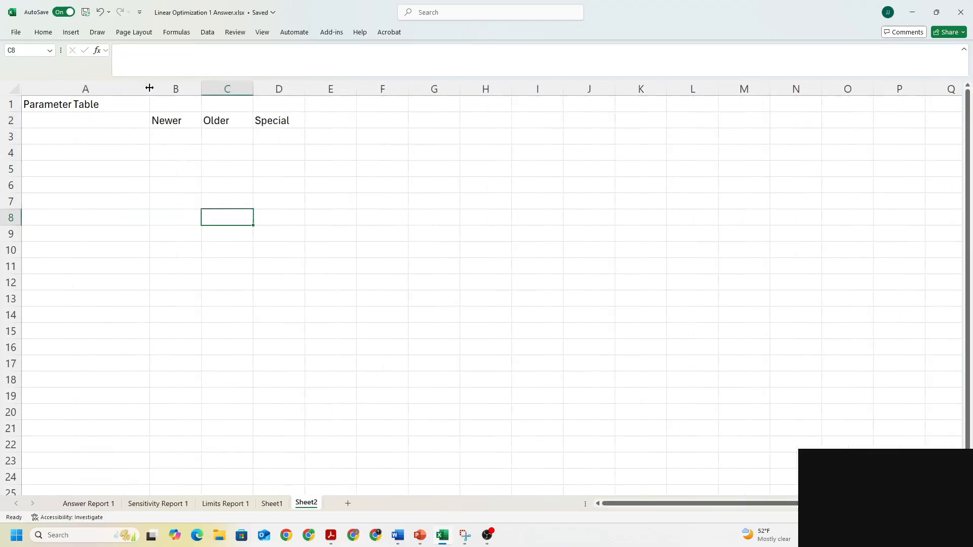
click(121, 138)
click(120, 156)
click(113, 168)
click(111, 188)
click(109, 131)
click(108, 151)
click(153, 136)
click(218, 133)
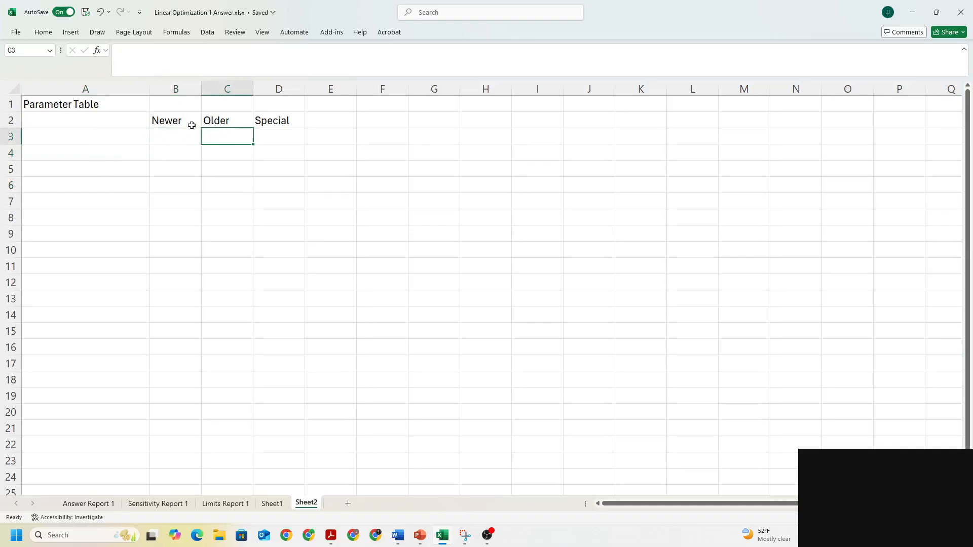
click(110, 136)
click(108, 153)
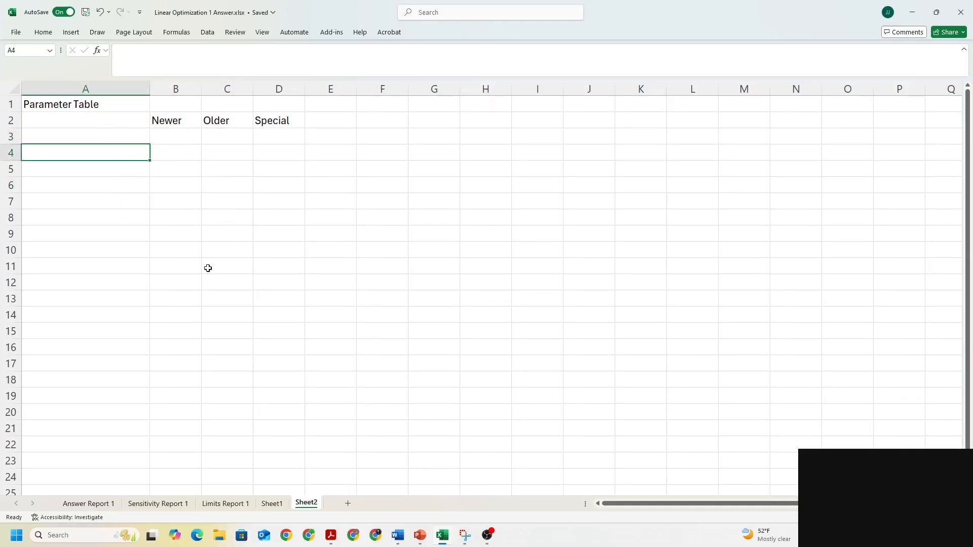
Check the first constraint's name in the Word answer document and enter the row label "Powder Mix" in cell A3 of Sheet2
click(403, 535)
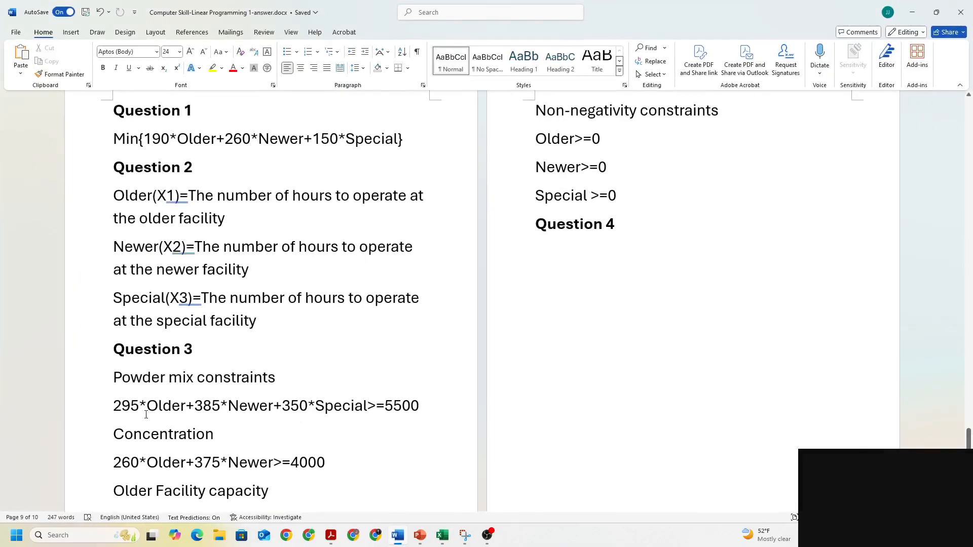
drag(116, 383, 274, 380)
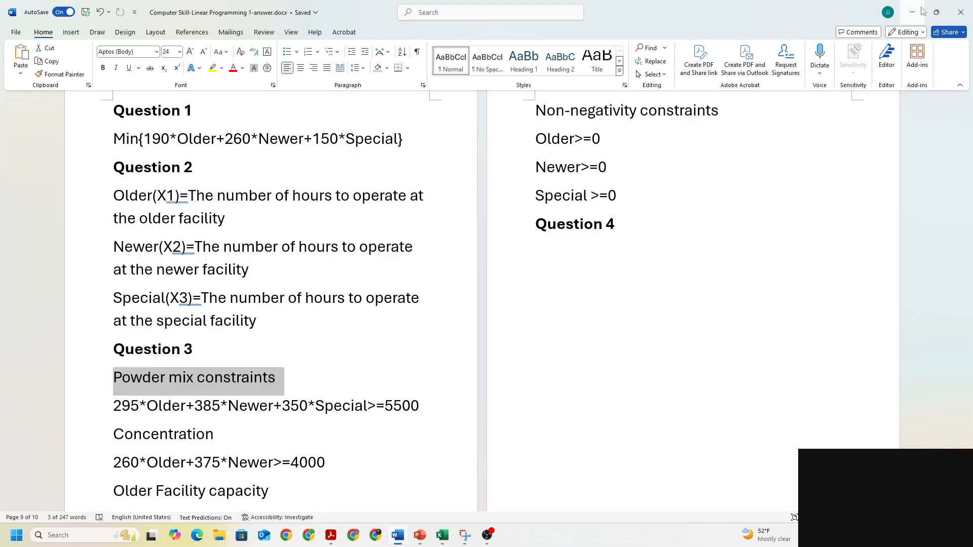
click(912, 12)
click(126, 135)
text(Power)
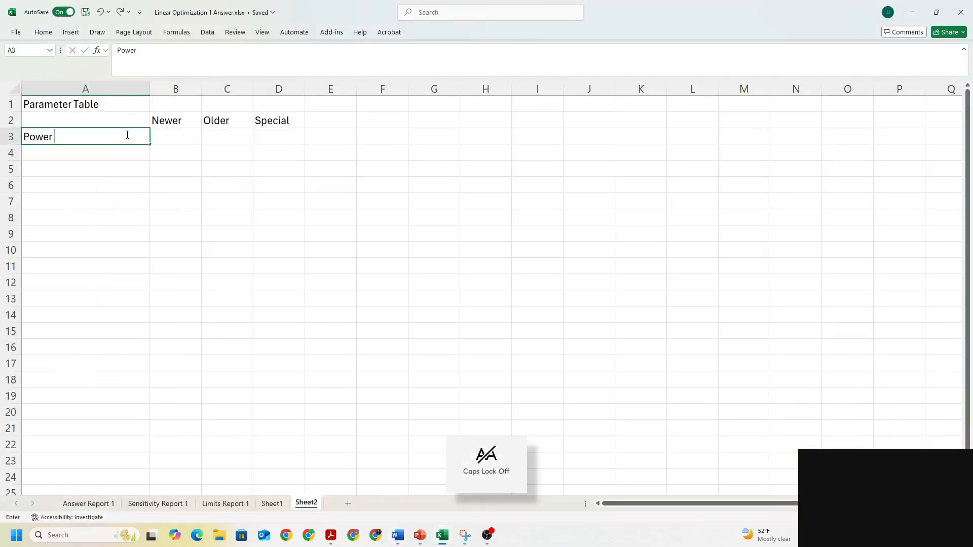
key(Caps_Lock)
text(e)
key(BackSpace)
key(Caps_Lock)
text(der Mix)
key(Return)
key(Caps_Lock)
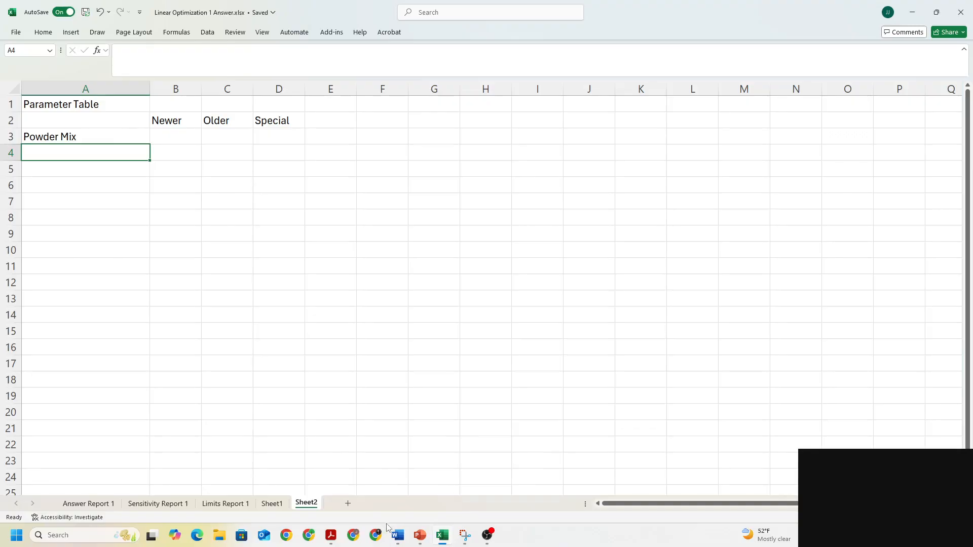
Check the second constraint's name in the Word document and enter the row label "Concentration" in cell A4 of Sheet2
click(398, 536)
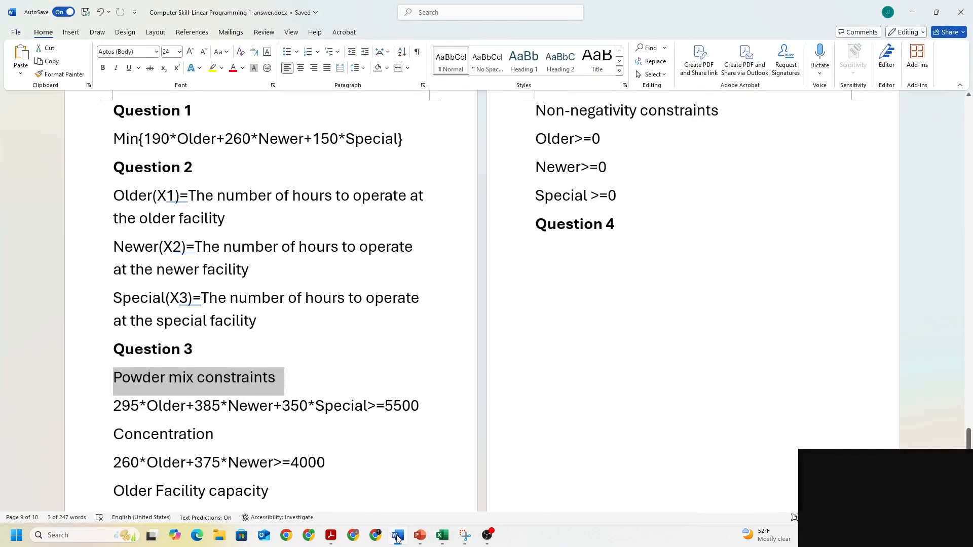
click(398, 536)
key(Caps_Lock)
text(Co)
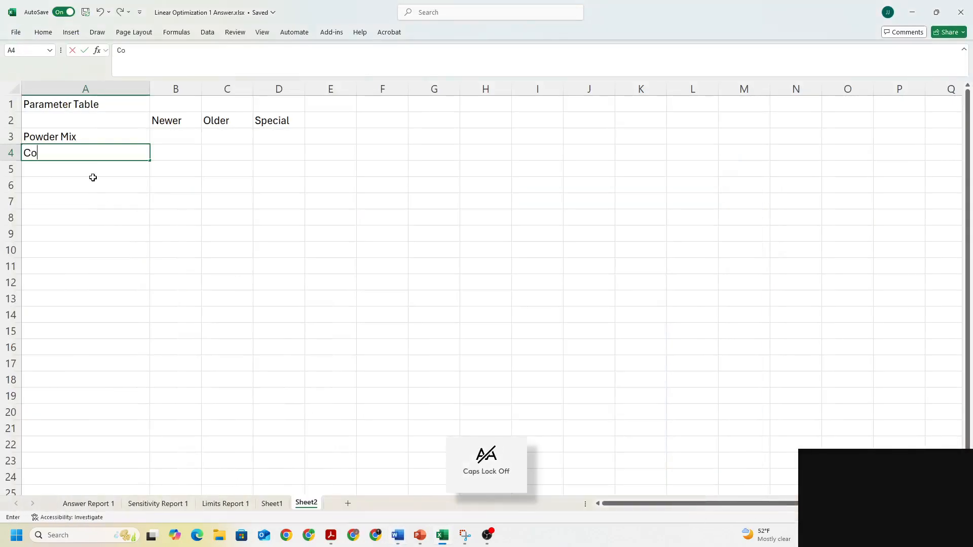
text(ncentration)
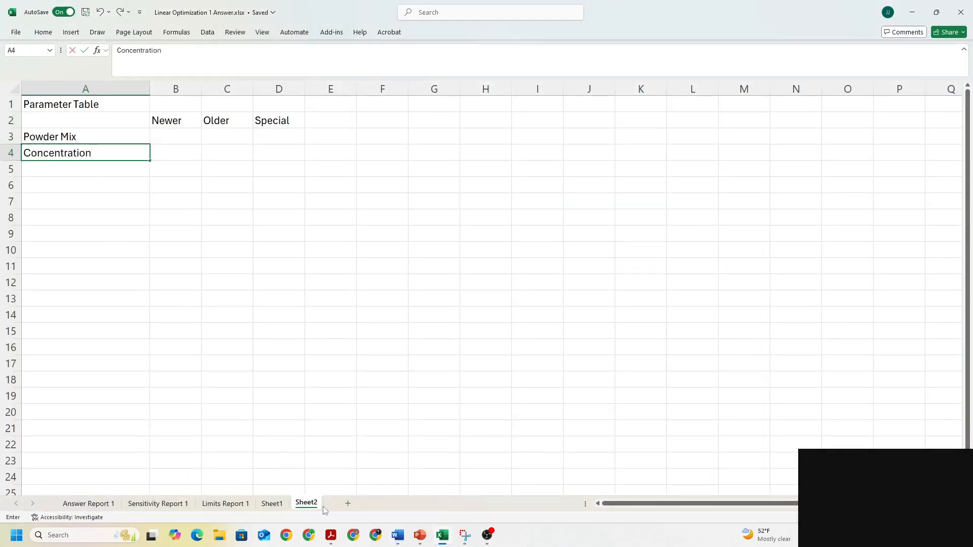
Check the tea product's name in the PDF case description and change the label in A4 to "Concentrate"
click(332, 534)
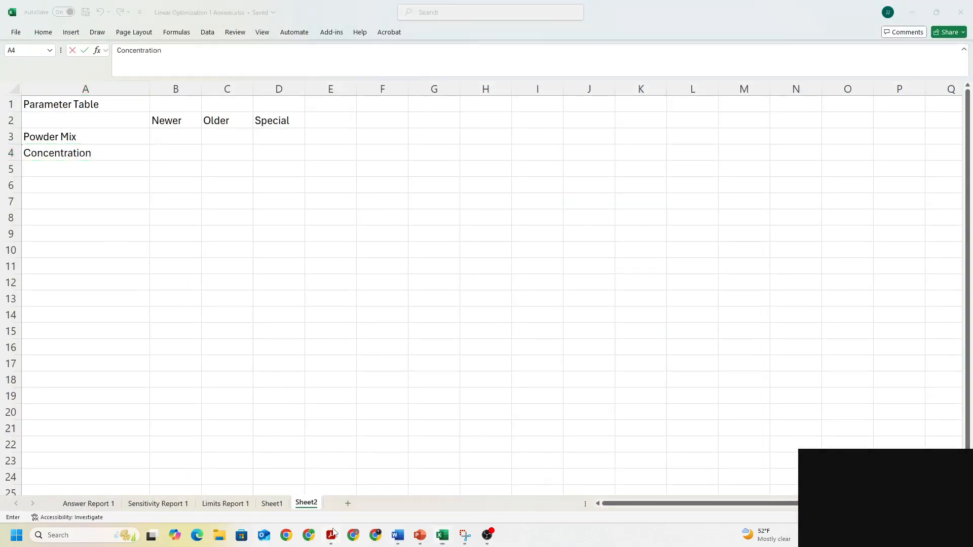
click(333, 534)
click(332, 534)
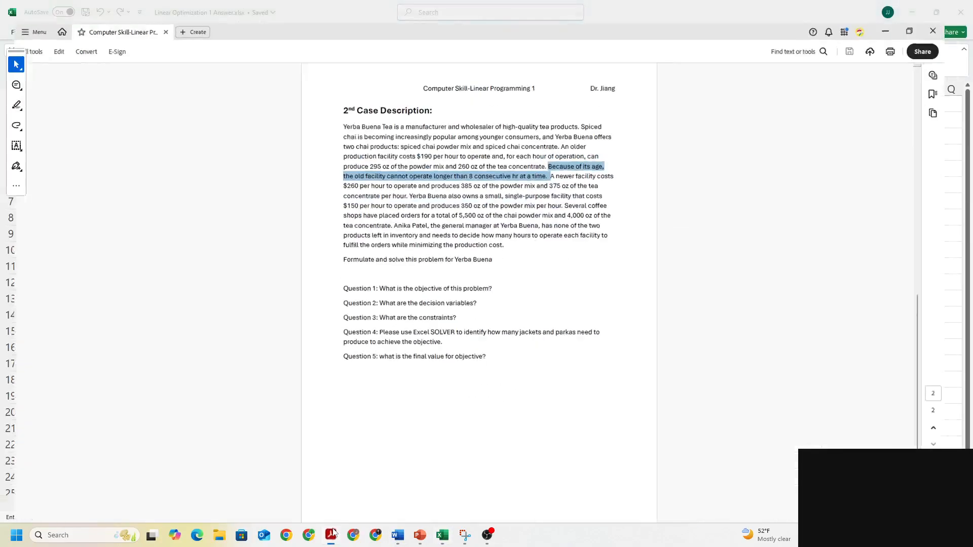
click(332, 533)
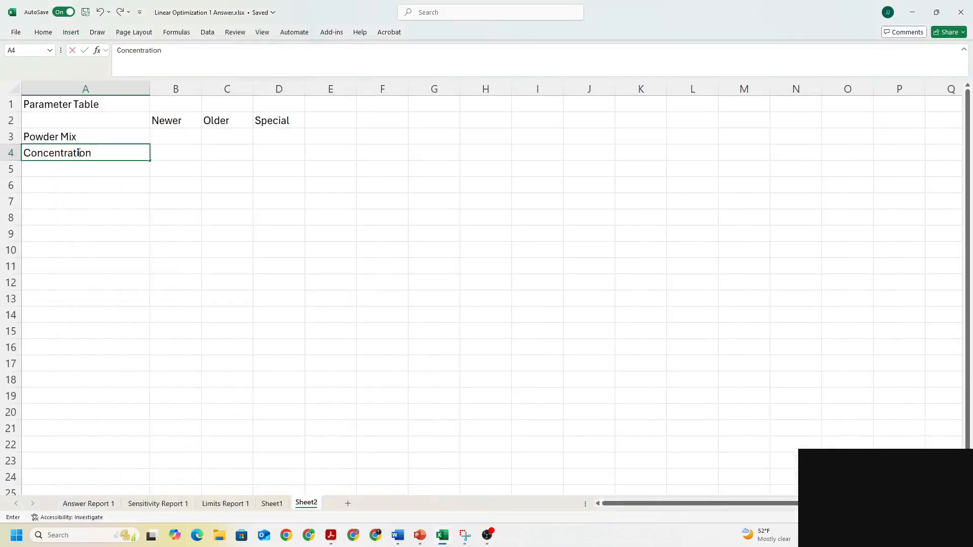
drag(76, 153, 95, 153)
text(e)
Switch to the Word answer document and change the second constraint heading under Question 3 to "Concentrate"
click(398, 536)
click(197, 379)
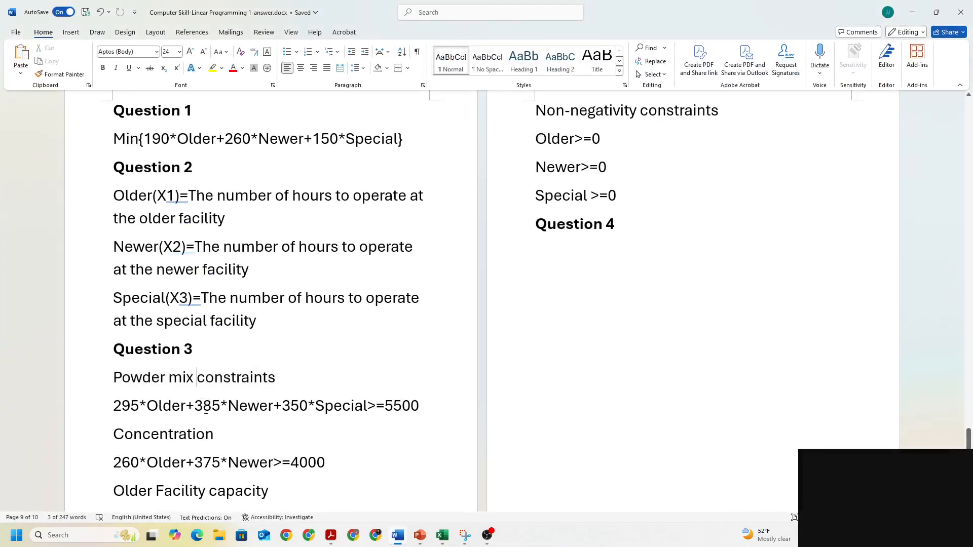
key(BackSpace)
key(BackSpace)
key(BackSpace)
text(e)
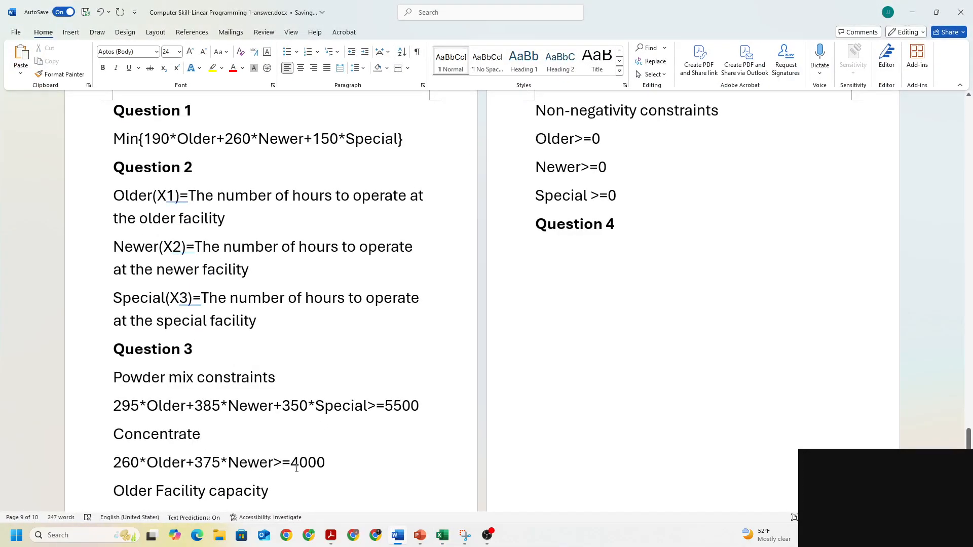
Review the older facility capacity, concentrate and powder mix constraints under Question 3, and return to the Excel workbook
scroll(216, 471, down, 2)
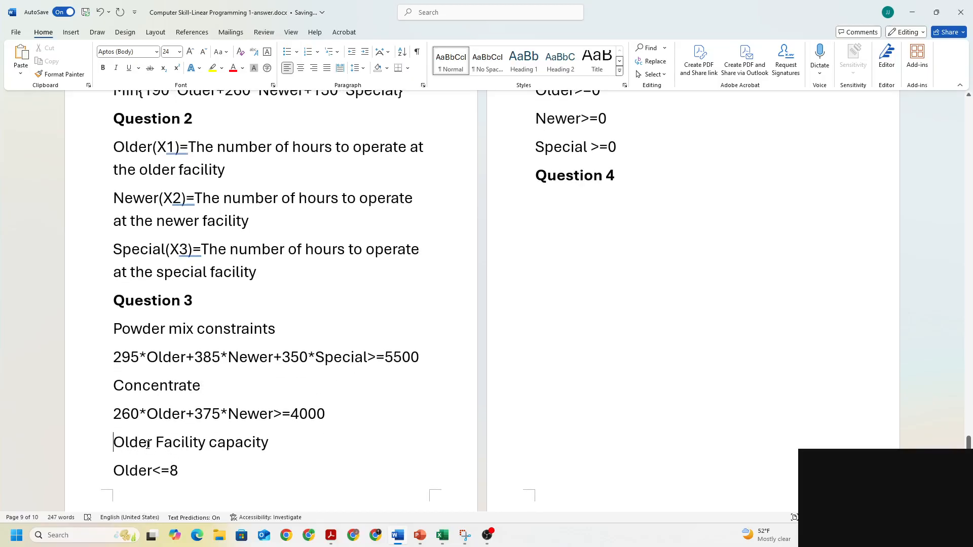
triple_click(131, 445)
drag(112, 475, 152, 476)
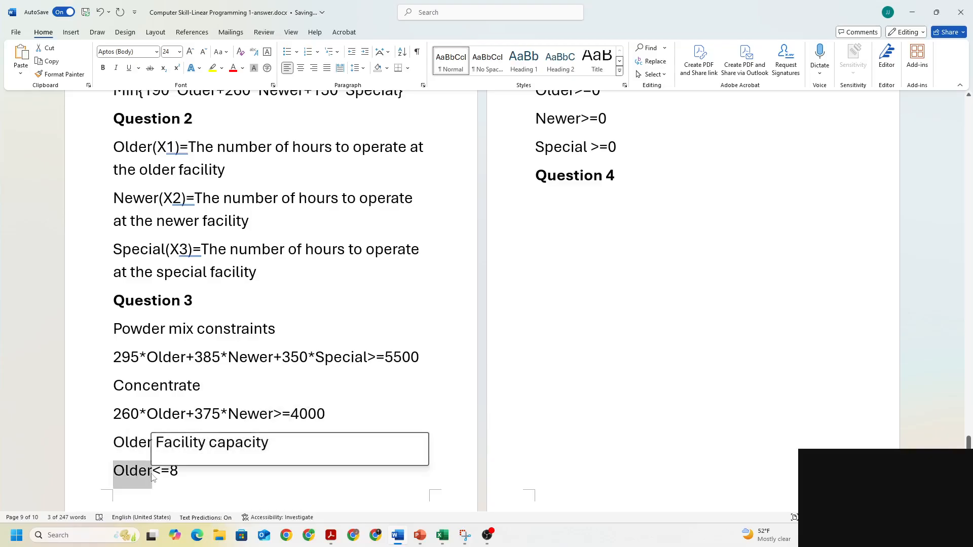
click(143, 412)
click(202, 417)
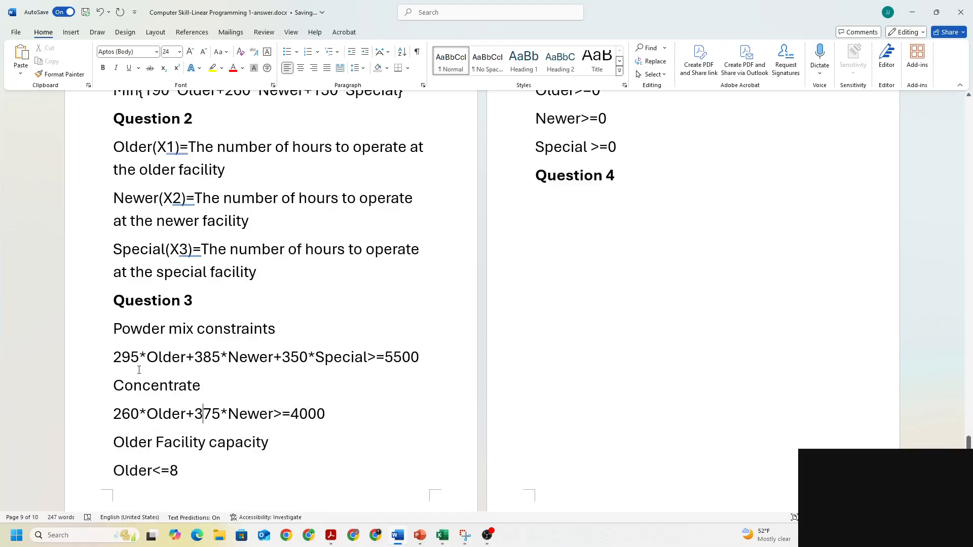
drag(120, 361, 267, 369)
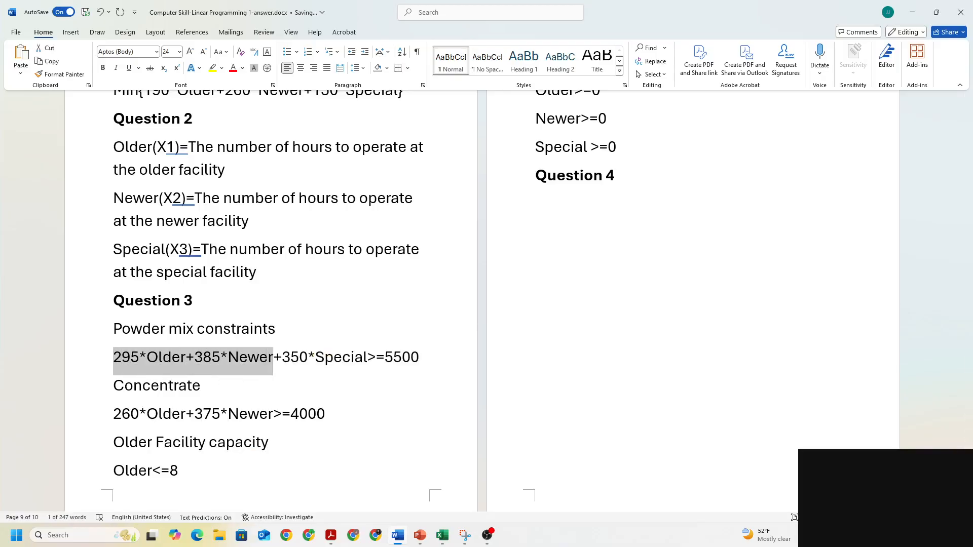
key(alt+Tab)
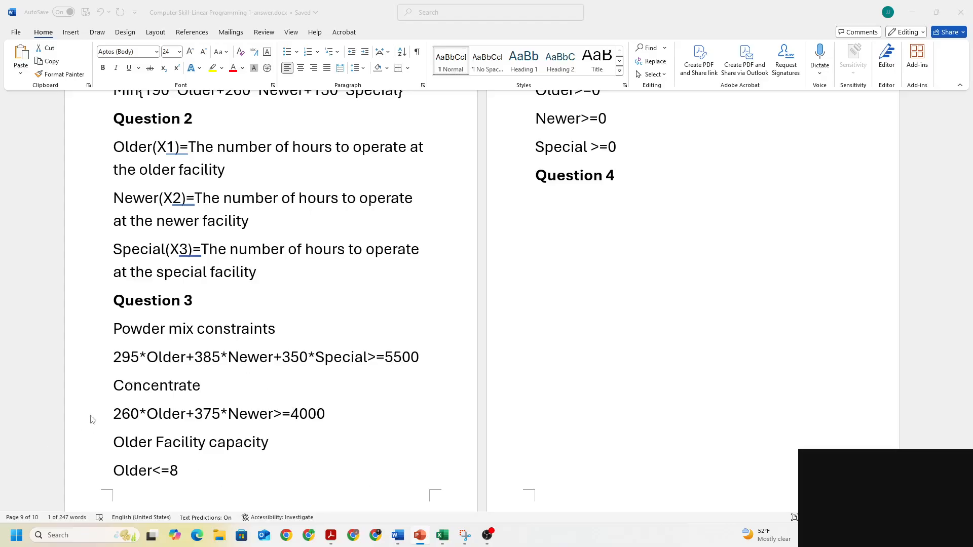
click(442, 535)
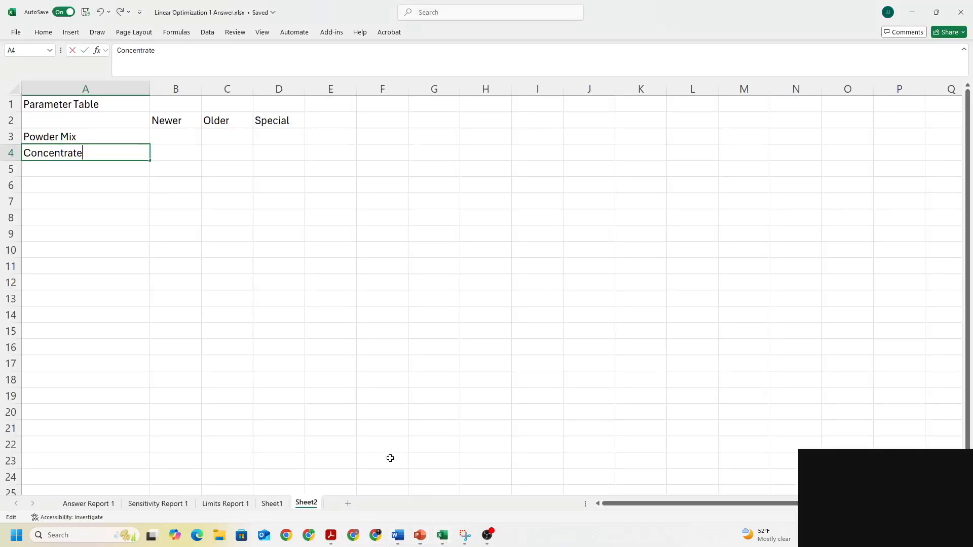
Extend the row label in A3 to "Powder Mix (Oz/hour)"
click(89, 137)
double_click(91, 140)
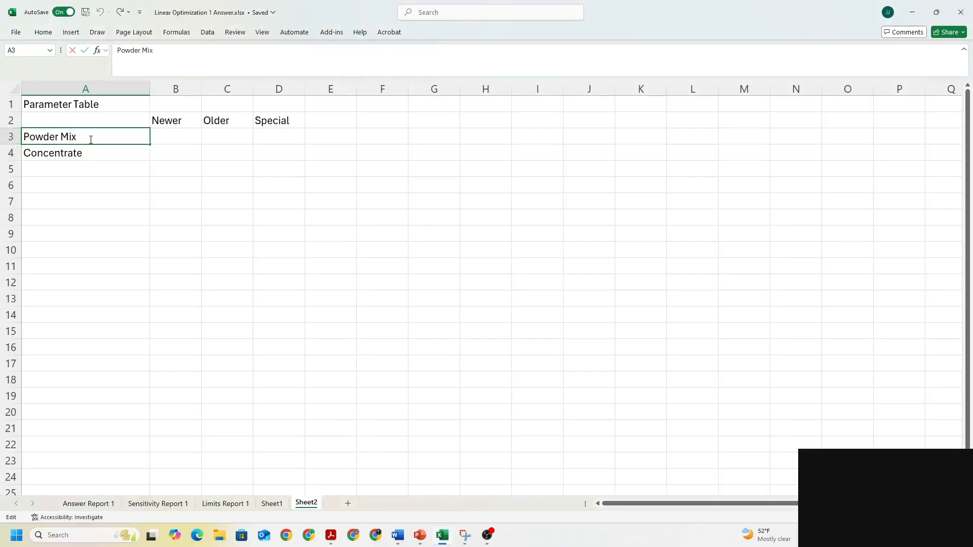
key(Caps_Lock)
text(()
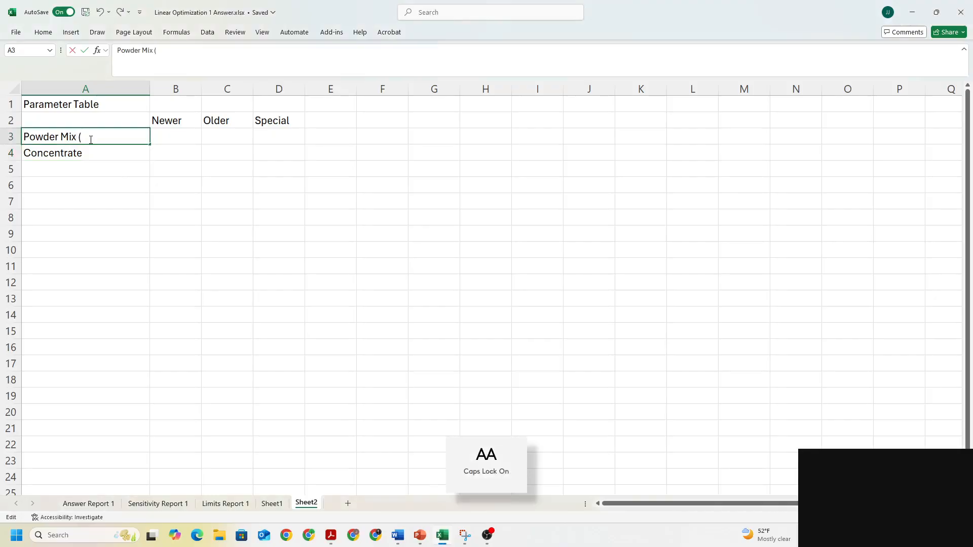
text(O)
key(Caps_Lock)
text(s)
key(BackSpace)
text(z/h)
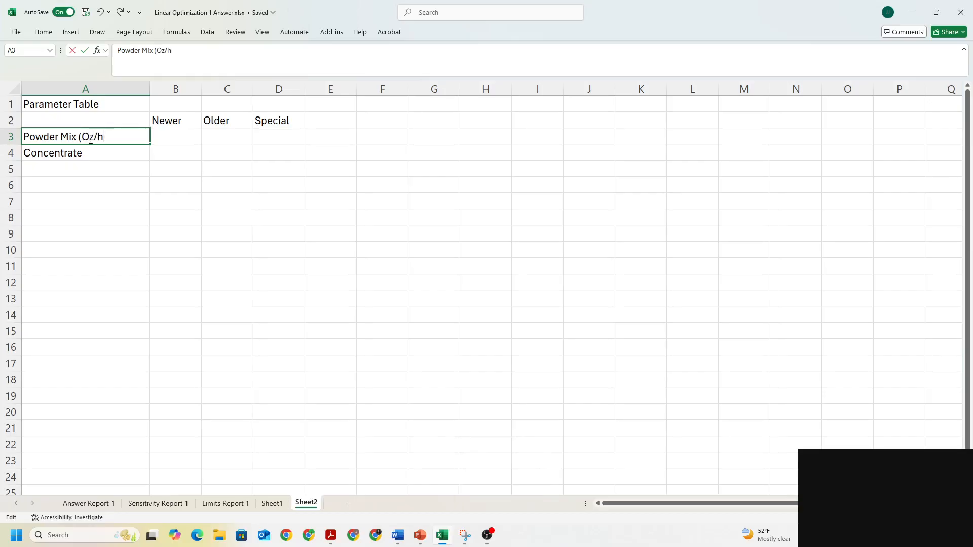
text(our))
key(Return)
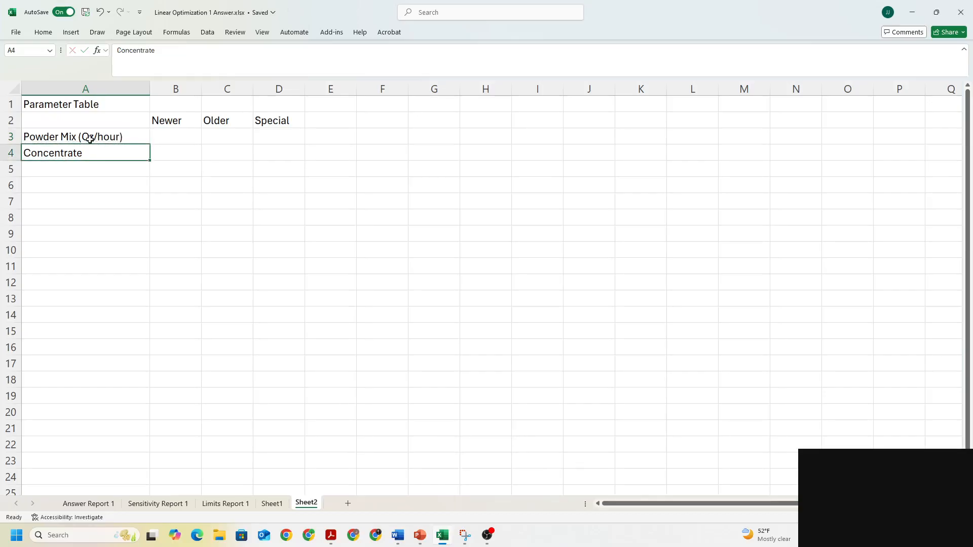
Extend the row label in A4 to "Concentrate (Oz/hour)"
double_click(93, 151)
text(()
key(Caps_Lock)
text(O)
key(Caps_Lock)
text(x?)
key(Caps_Lock)
text(HOU)
key(BackSpace)
key(BackSpace)
key(BackSpace)
key(Caps_Lock)
key(BackSpace)
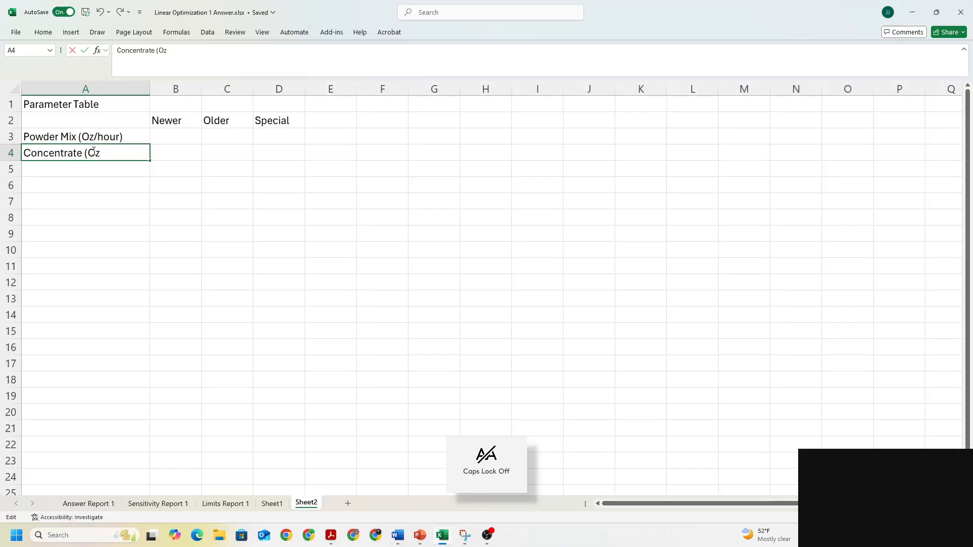
text(/hour)
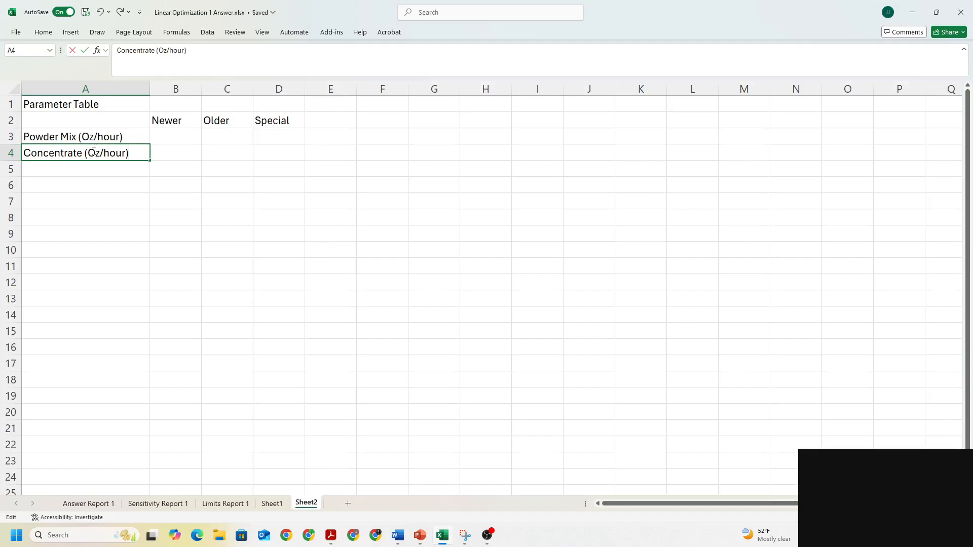
key(Return)
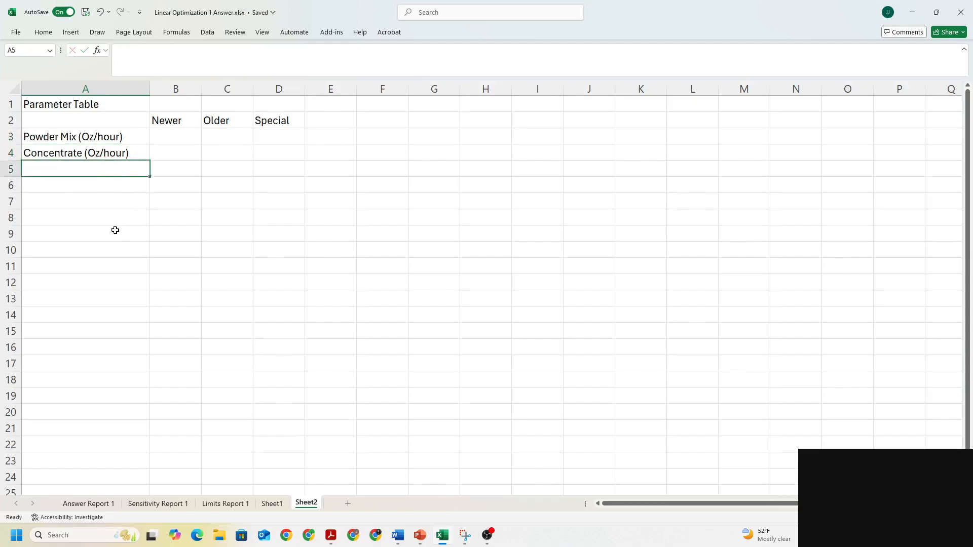
Check the older, newer and special facility coefficients of the powder mix constraint in the Word document, and return to the Excel workbook
click(115, 139)
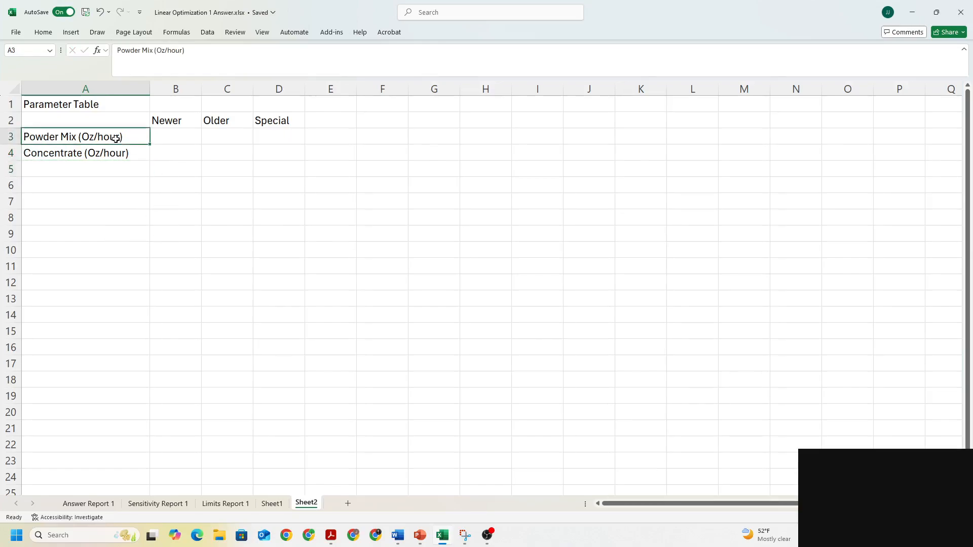
click(401, 536)
click(121, 359)
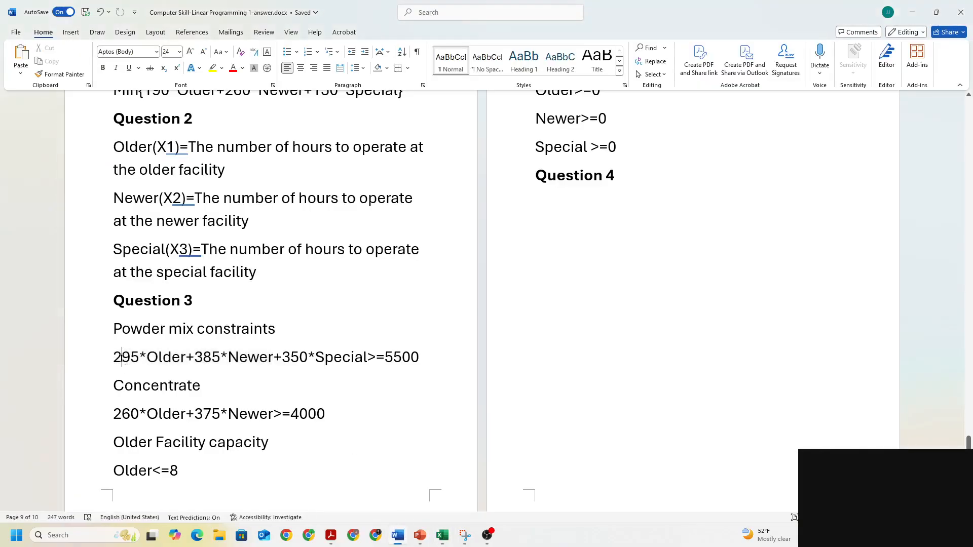
drag(117, 359, 221, 358)
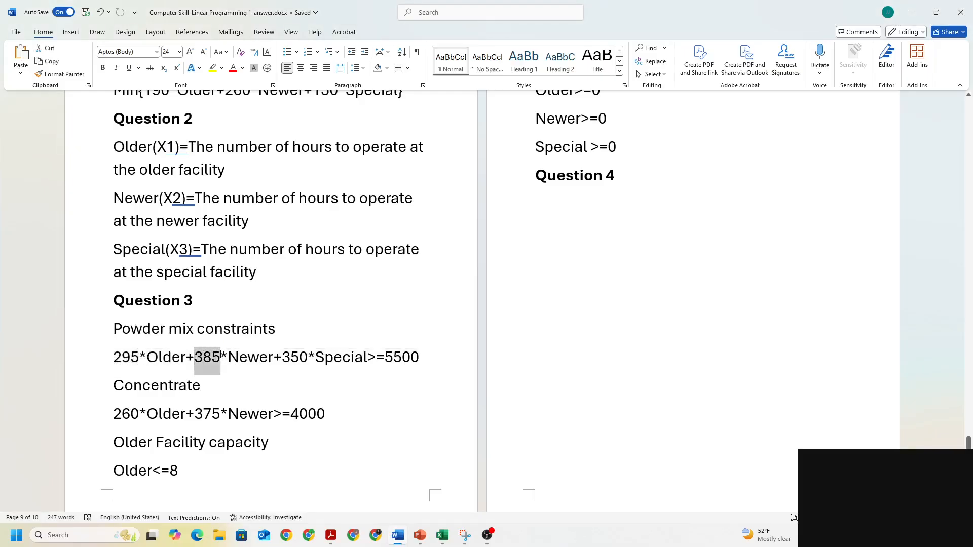
drag(284, 358, 309, 358)
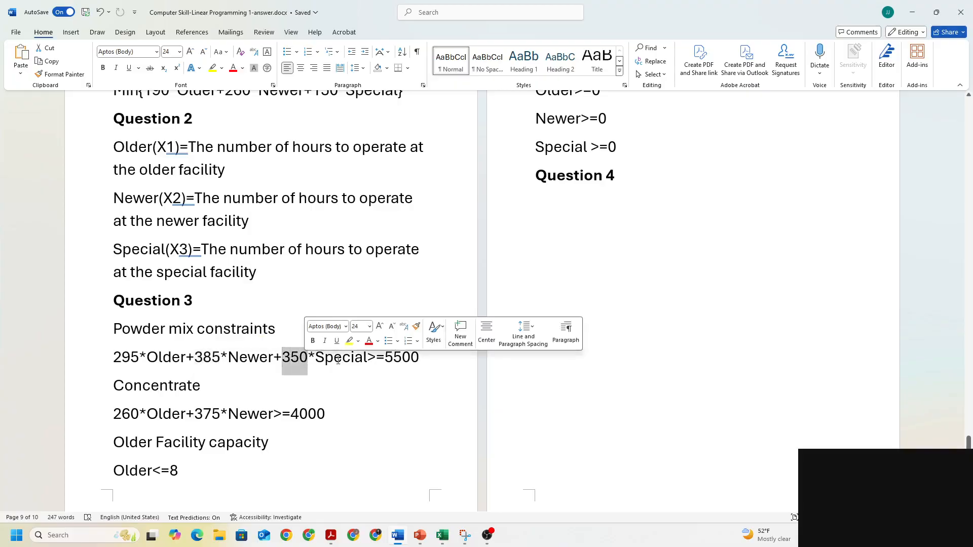
click(913, 12)
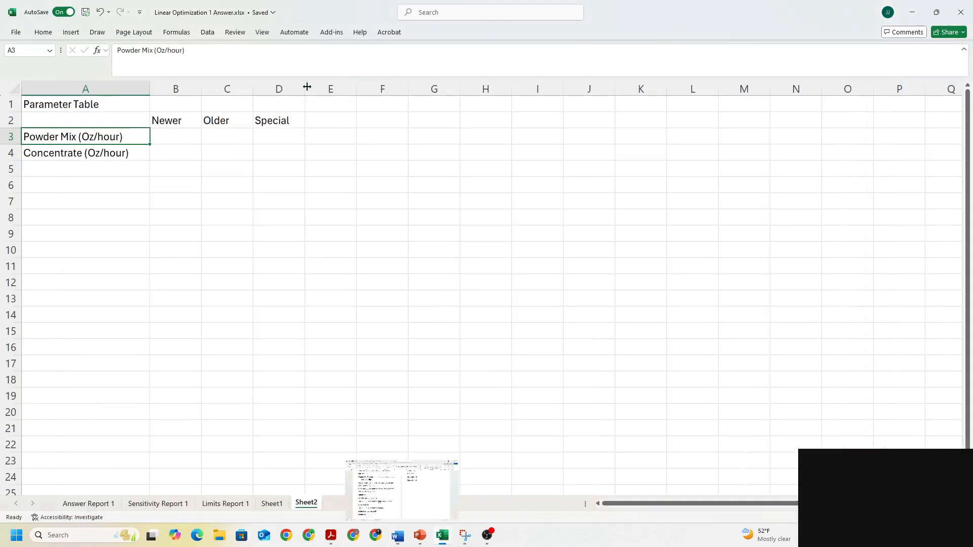
Fill the Powder Mix row with 295 in B3, 385 in C3 and 350 in D3
click(174, 136)
text(295)
key(Tab)
text(38)
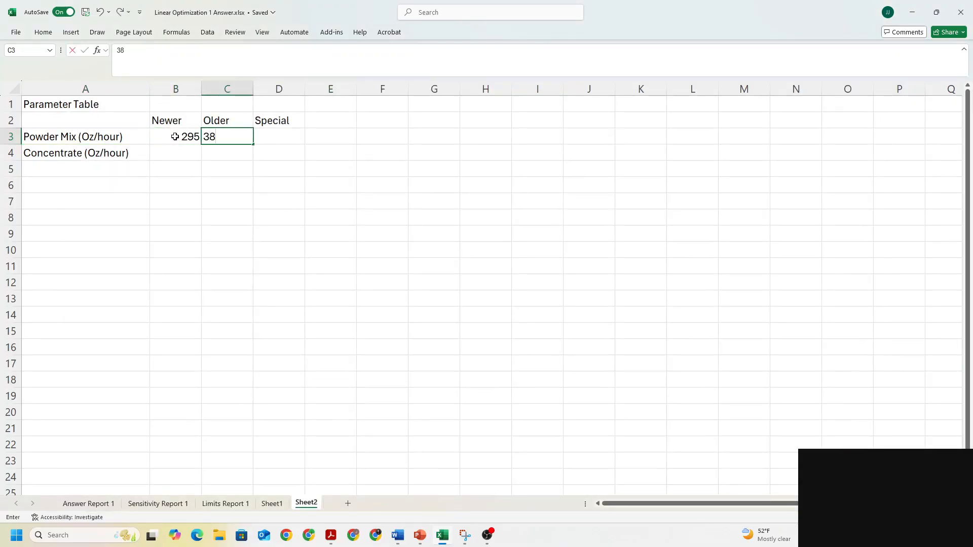
key(Tab)
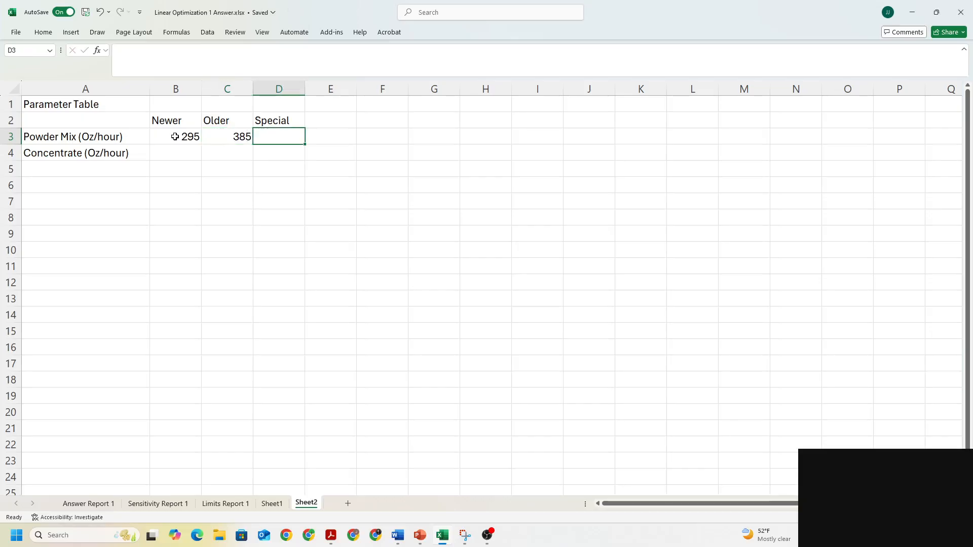
text(350)
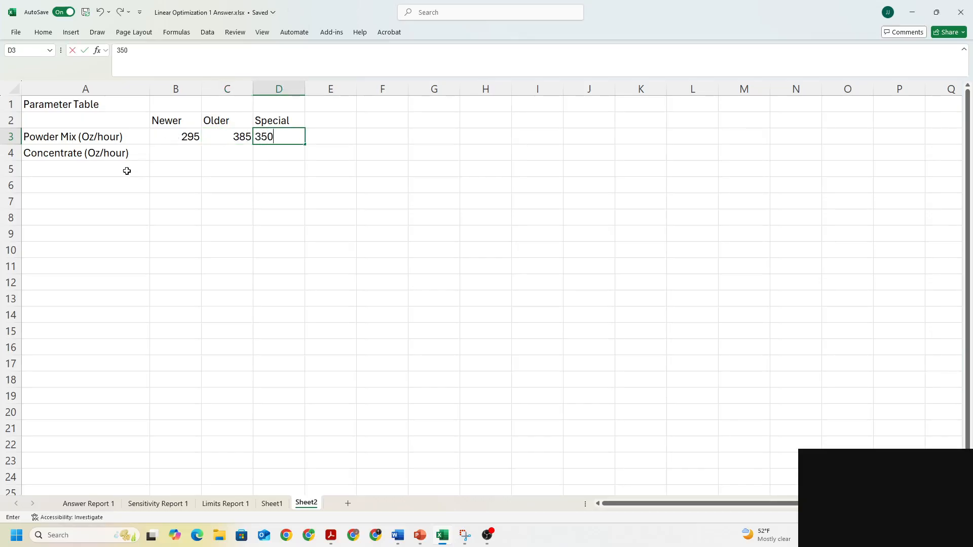
click(153, 173)
Check the facility coefficients of the Concentrate constraint in the Word document, and return to the Excel workbook
click(170, 153)
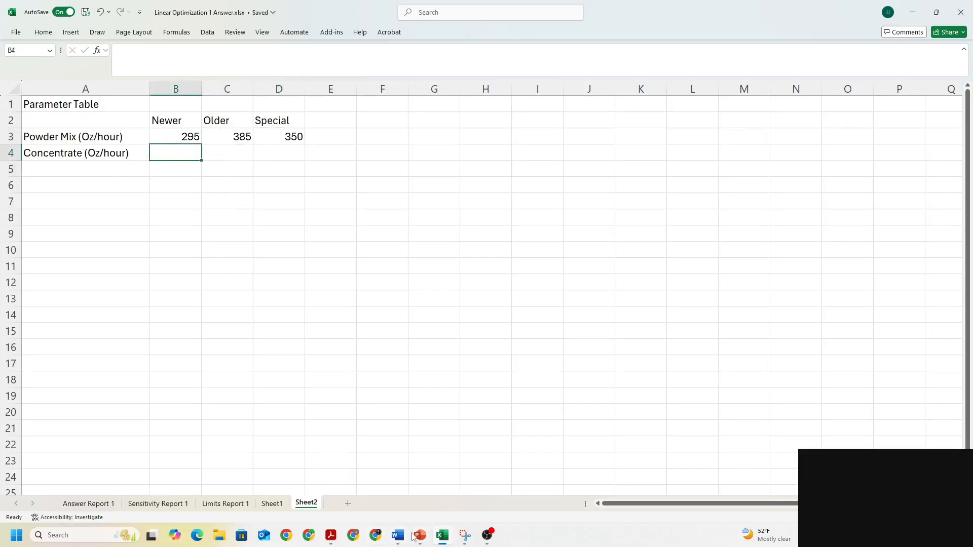
click(329, 539)
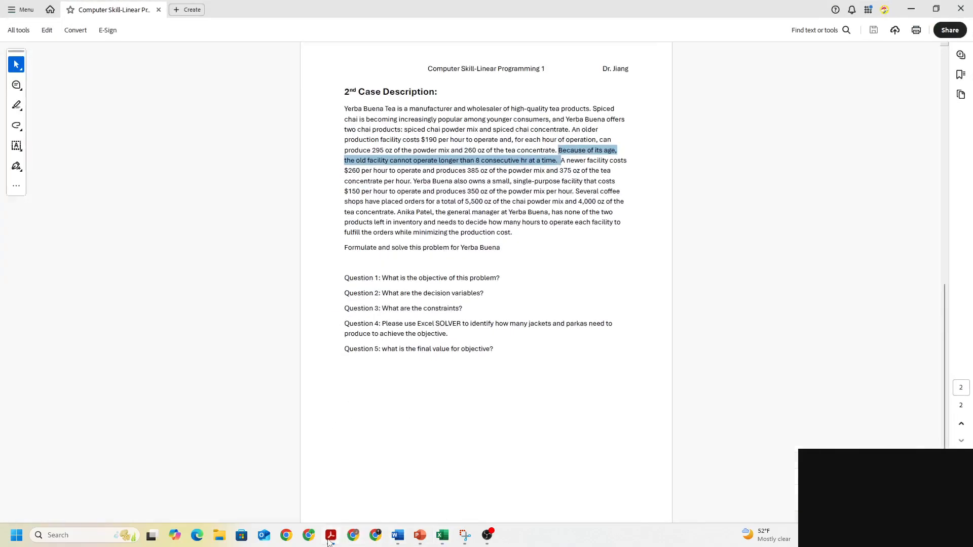
click(329, 538)
click(398, 536)
click(239, 413)
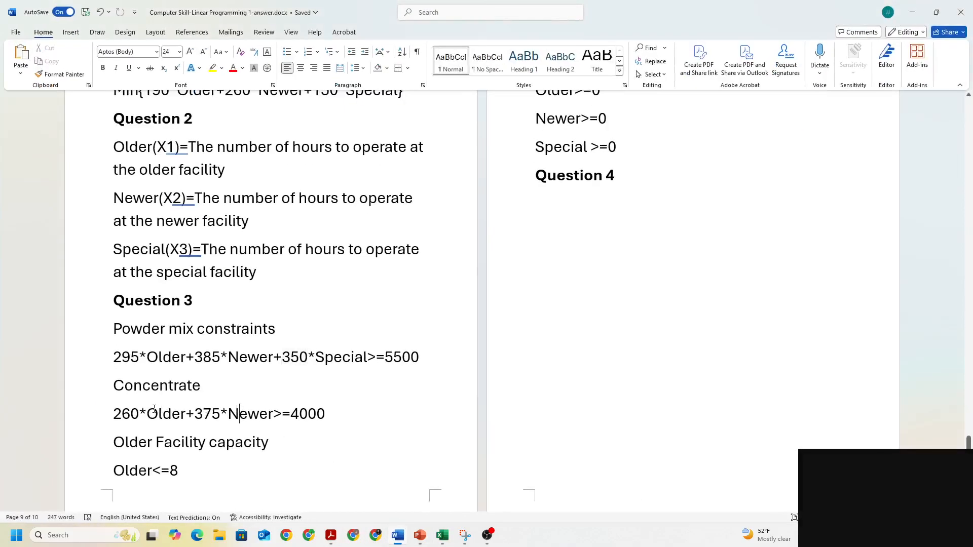
drag(158, 411, 171, 414)
click(246, 414)
drag(113, 416, 219, 415)
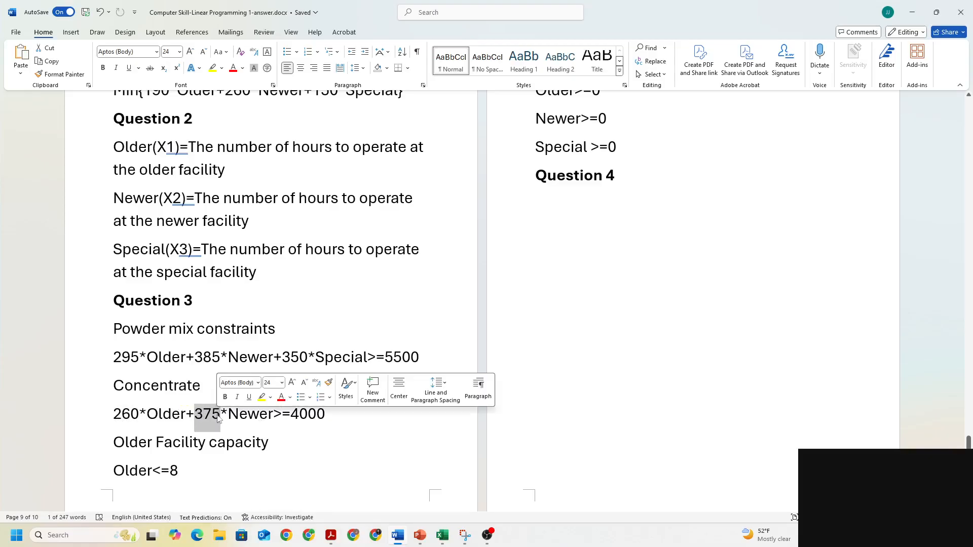
click(912, 12)
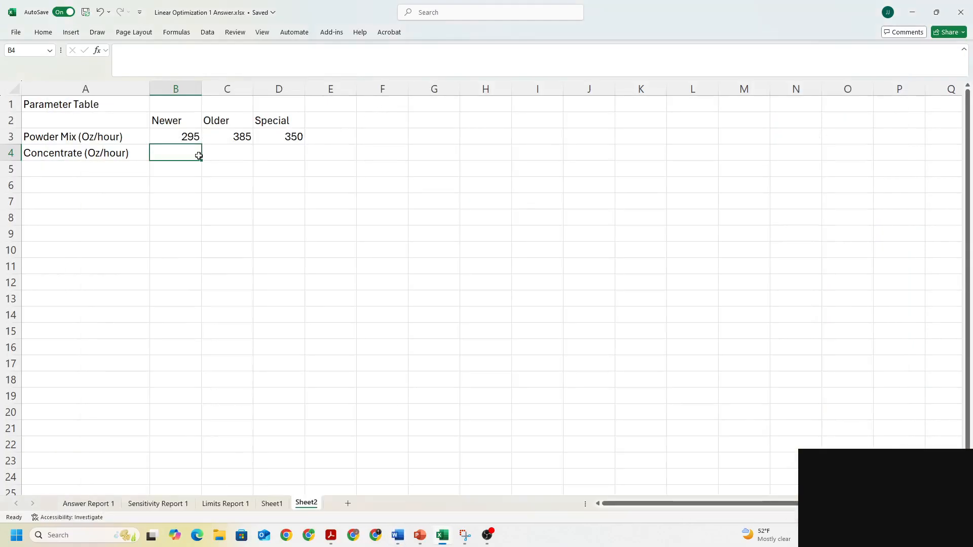
Fill the Concentrate row with 260 in B4, 375 in C4 and 0 in D4, and select both product rows
text(260)
key(Tab)
text(3)
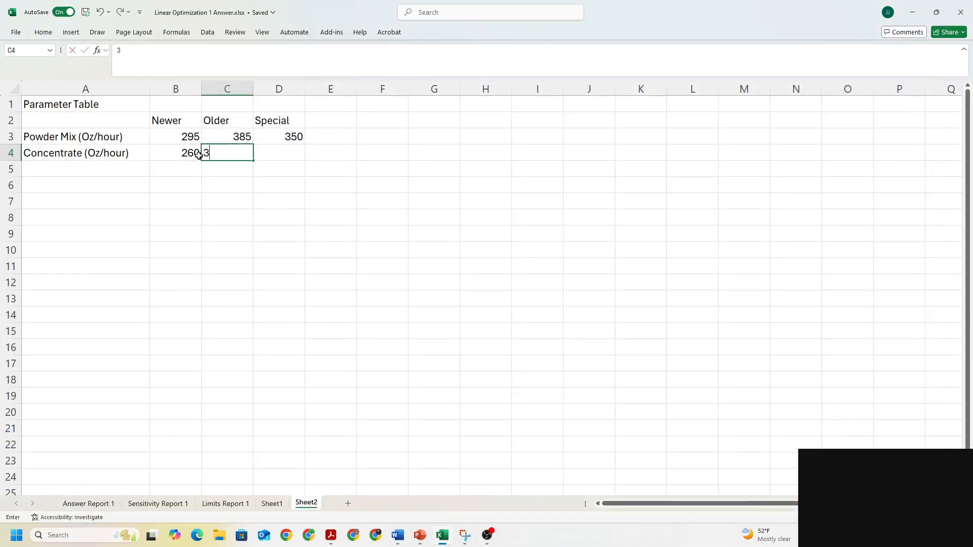
text(75)
key(Tab)
text(0)
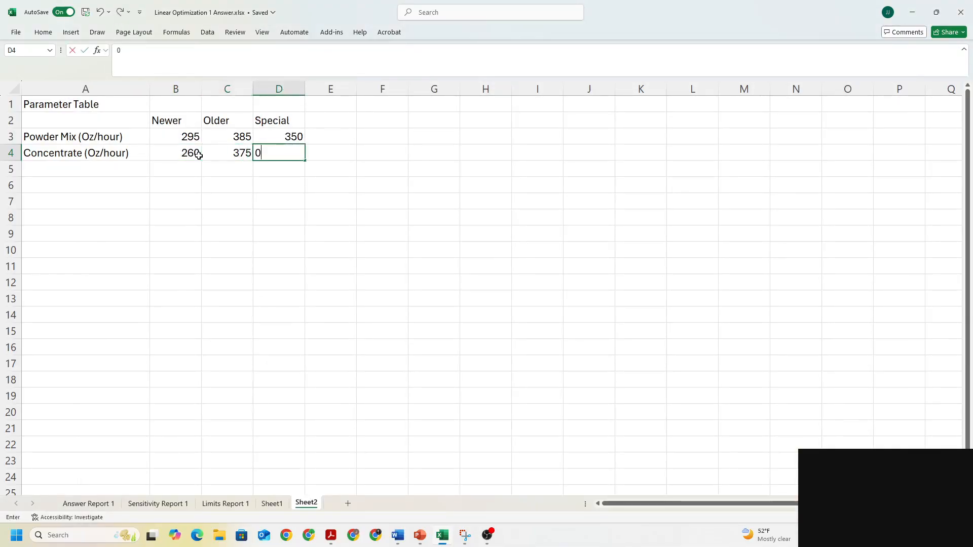
click(146, 175)
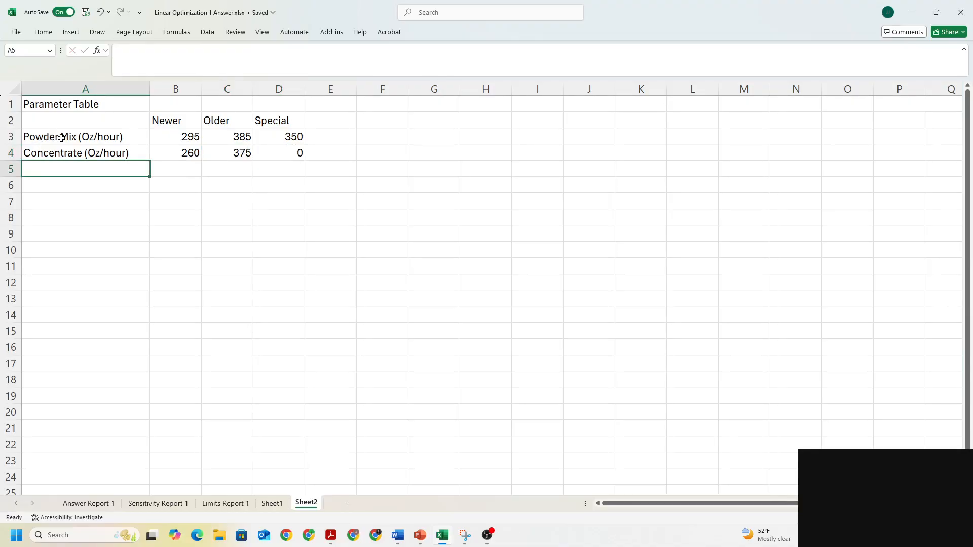
drag(89, 141, 273, 153)
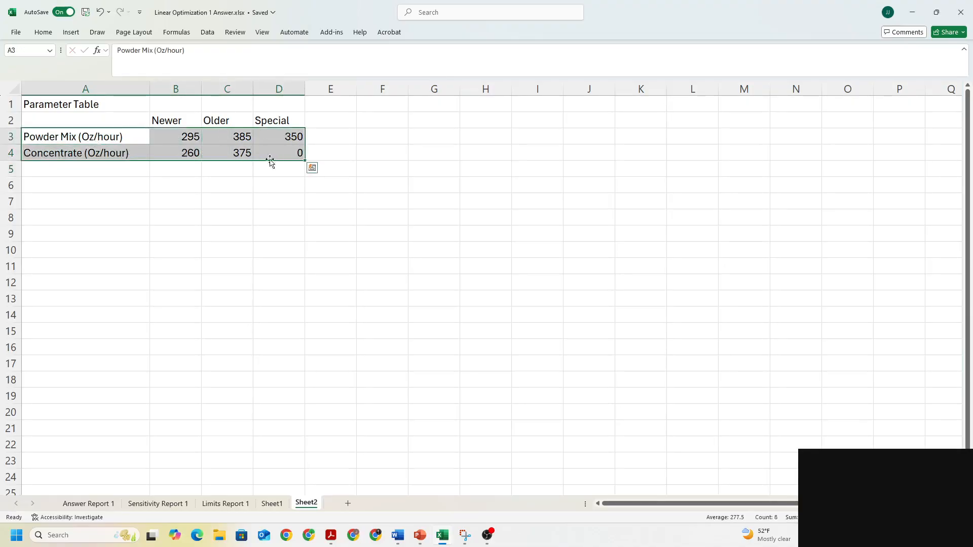
Enter the row label "Cost per hour" in cell A5 below the Concentrate row
click(66, 167)
key(Caps_Lock)
text(C)
key(Caps_Lock)
text(ost per hour)
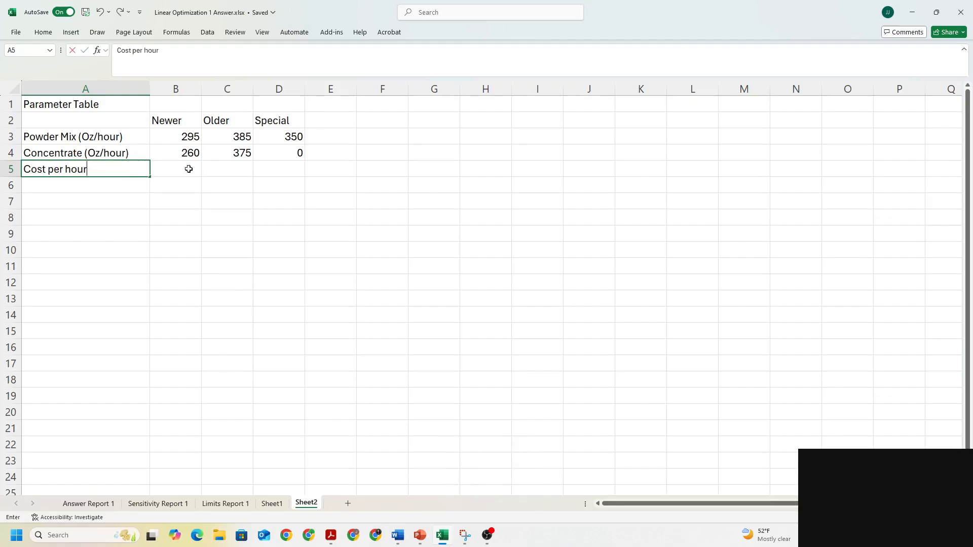
Compare with the per-unit profit row of the parameter table on Sheet1, and return to Sheet2
click(271, 503)
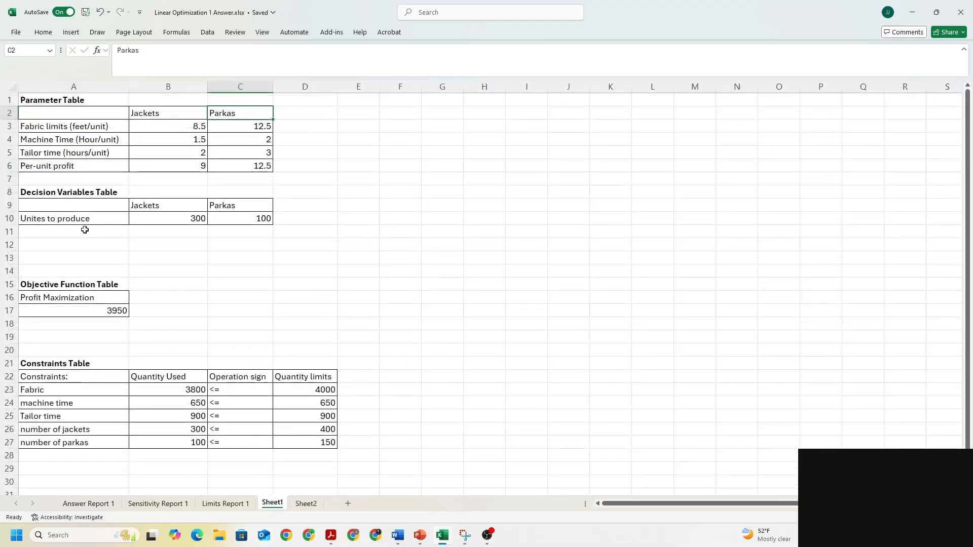
click(43, 169)
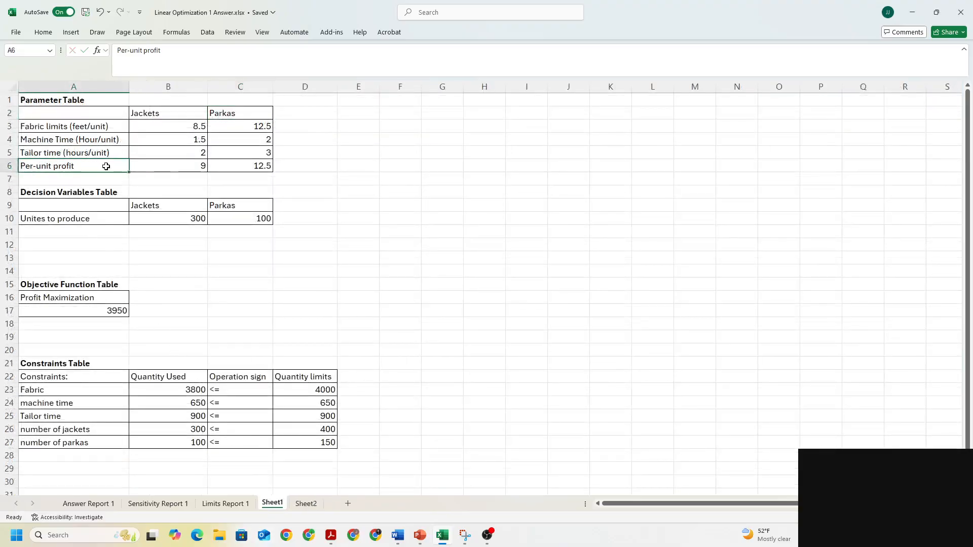
click(304, 500)
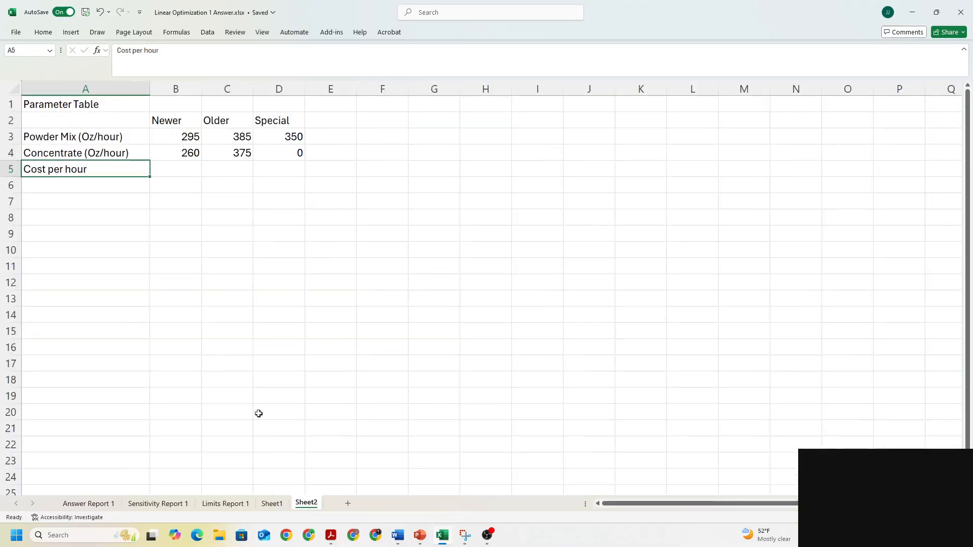
Look up the hourly operating costs of the older, newer and special facilities in the PDF case description, and return to the Excel workbook
click(162, 168)
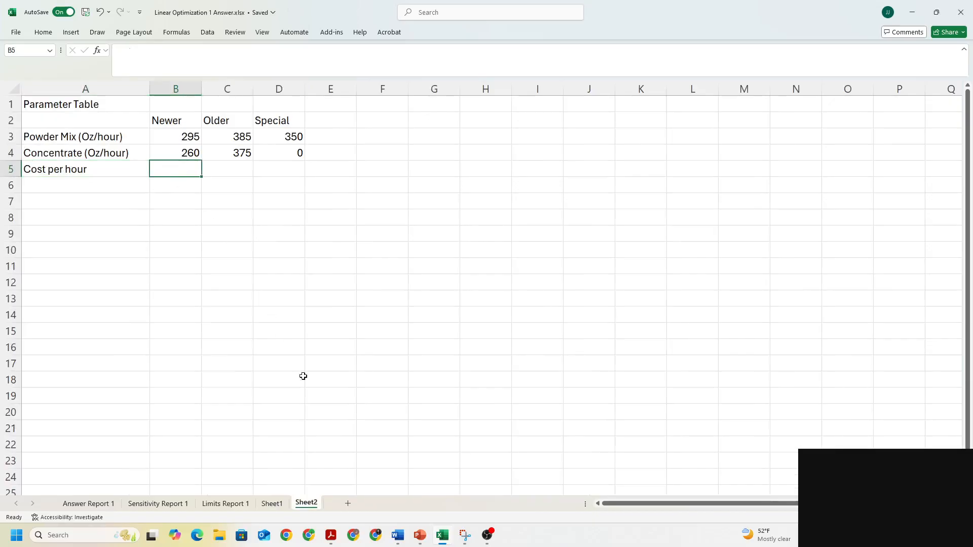
click(337, 544)
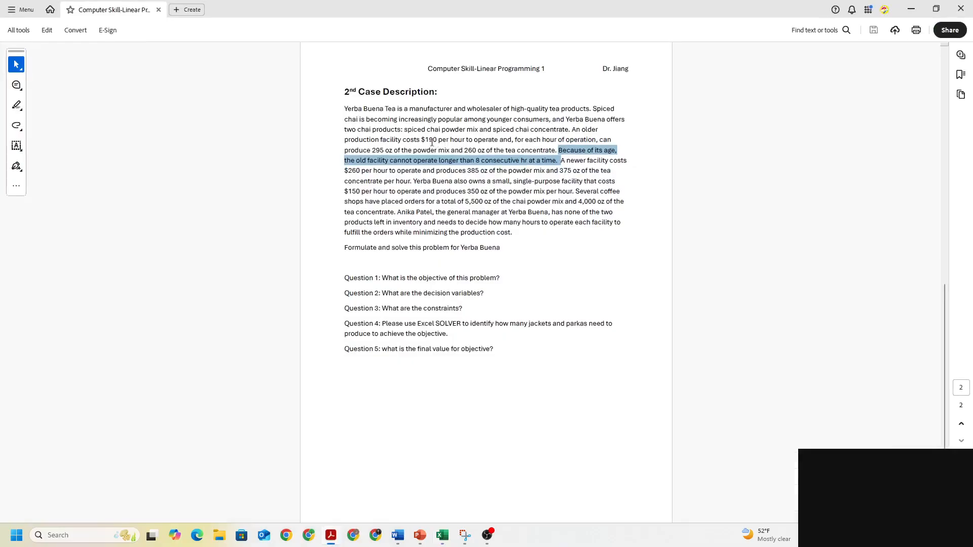
drag(424, 139, 439, 140)
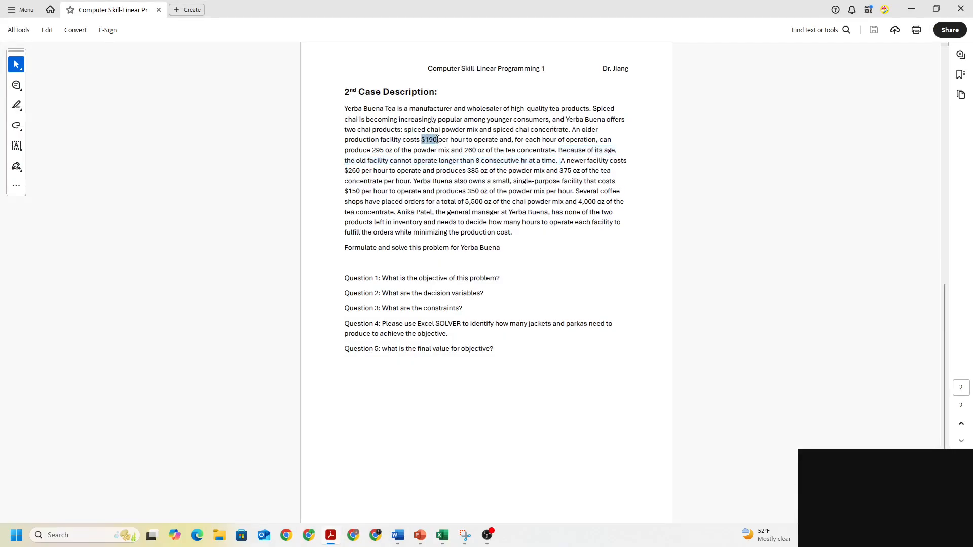
click(633, 160)
double_click(350, 170)
click(566, 139)
drag(348, 191, 367, 191)
click(911, 9)
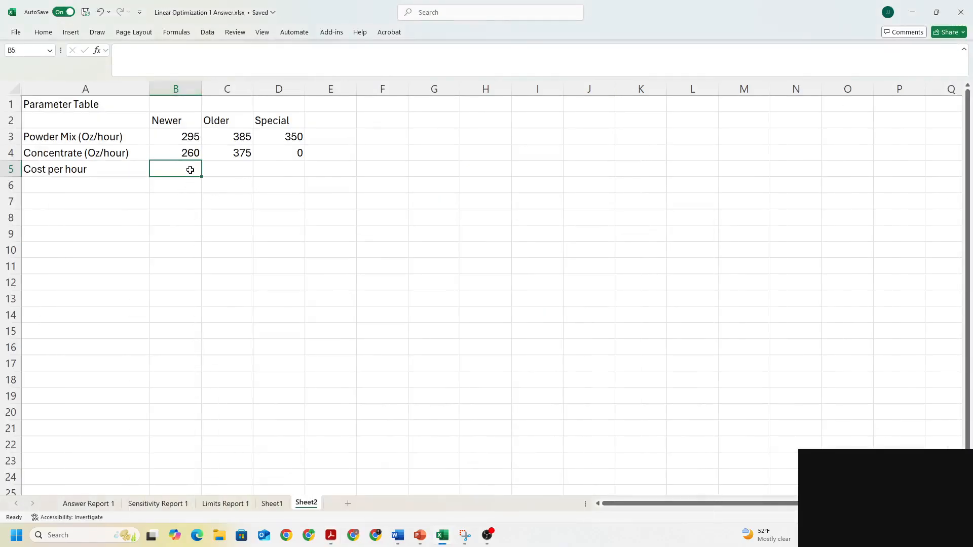
Fill the Cost per hour row with 190 in B5, 260 in C5 and 150 in D5
text(150)
key(Tab)
text(5)
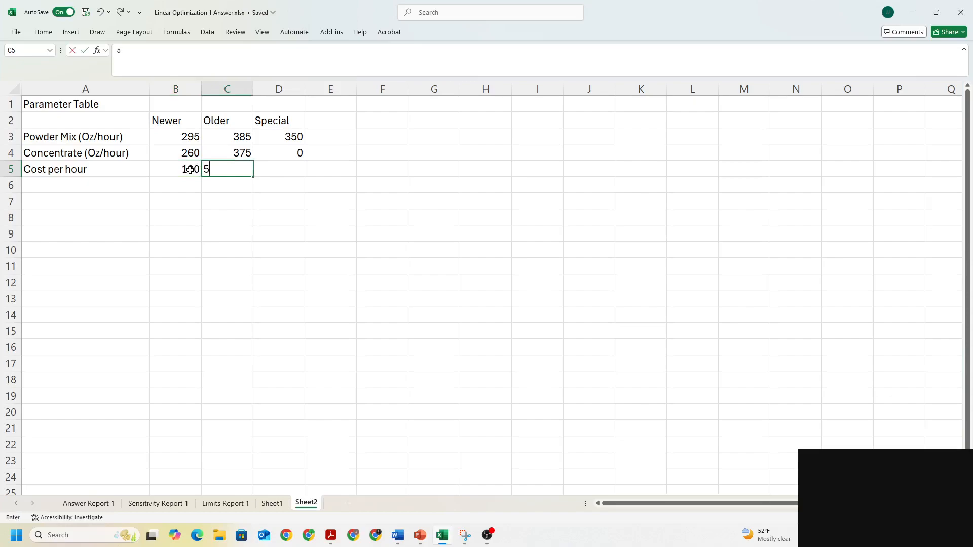
key(BackSpace)
text(260)
key(Tab)
text(150)
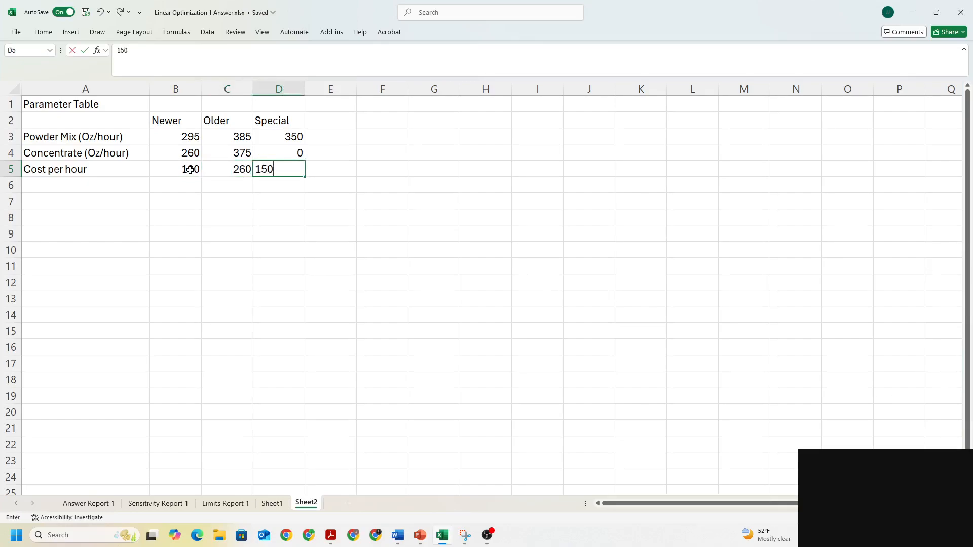
click(131, 205)
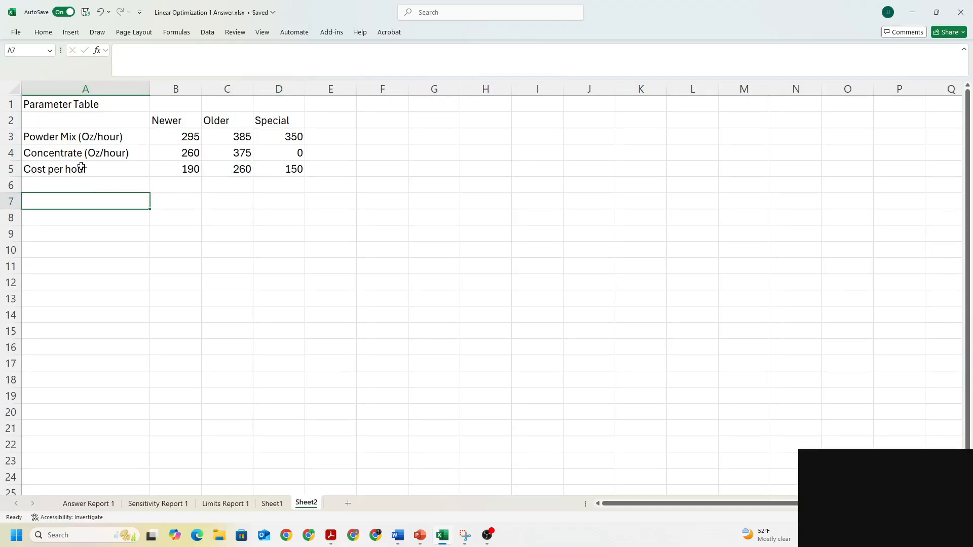
Make the Parameter Table title in A1 bold
click(87, 116)
click(84, 103)
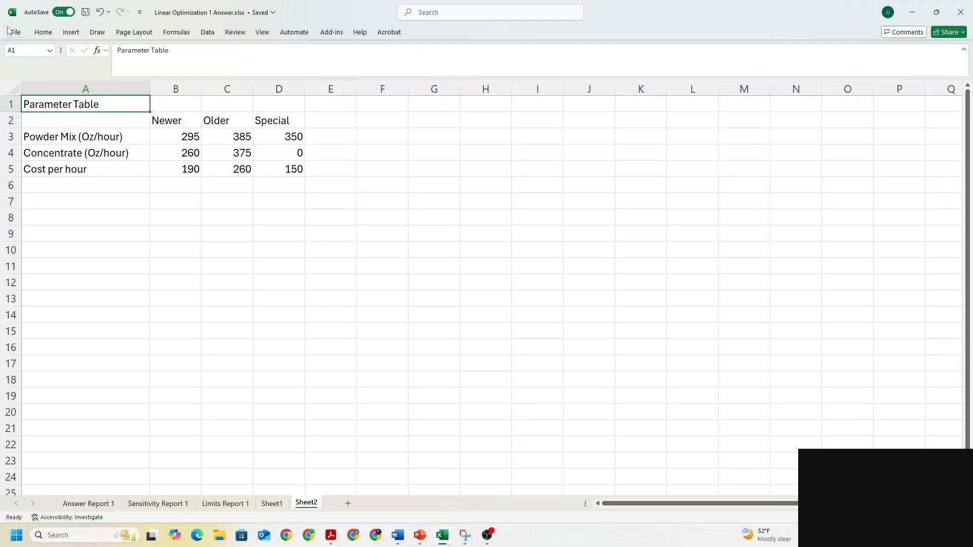
click(43, 32)
click(101, 70)
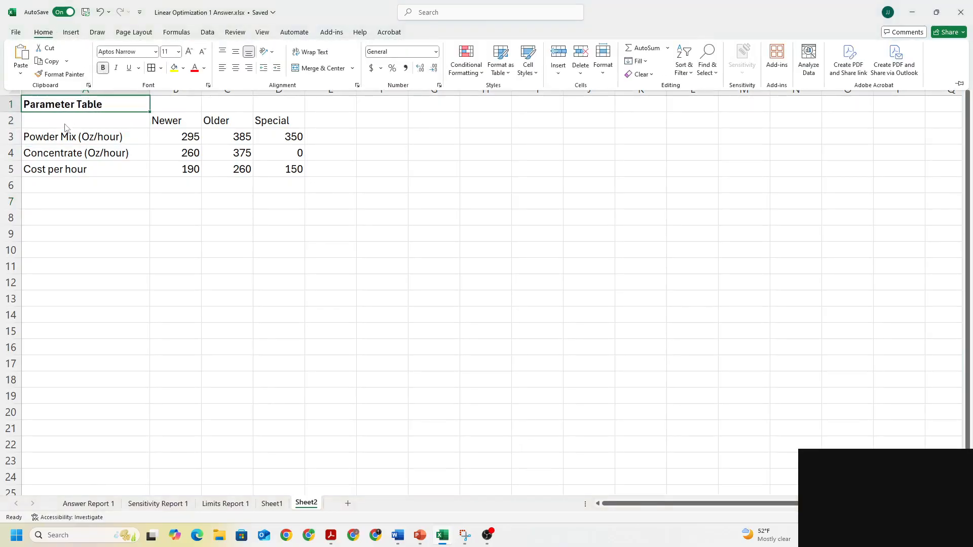
Add all borders to the parameter table range A2:D5
click(72, 124)
drag(72, 124, 291, 170)
click(43, 32)
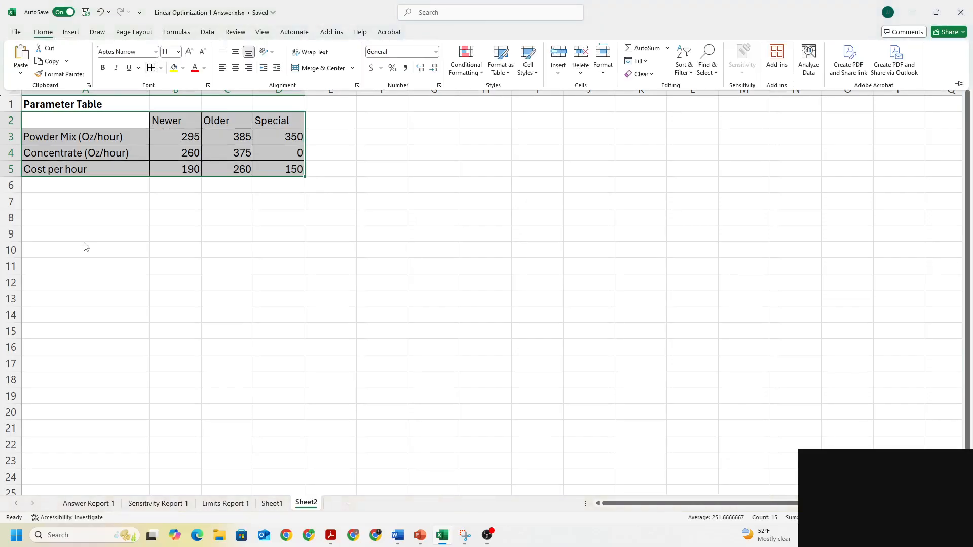
click(71, 202)
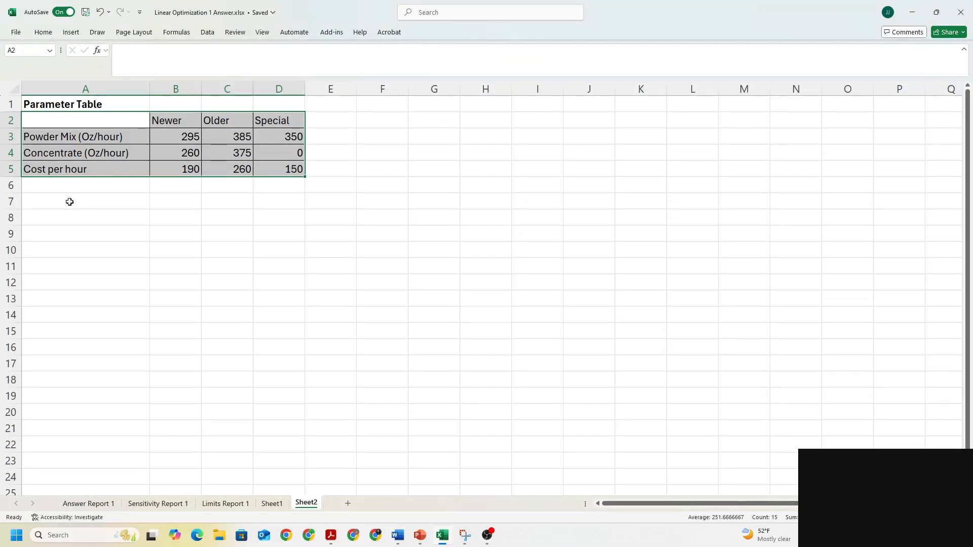
Copy the Decision Variables Table title from A8 of Sheet1 into A7 of Sheet2
click(69, 202)
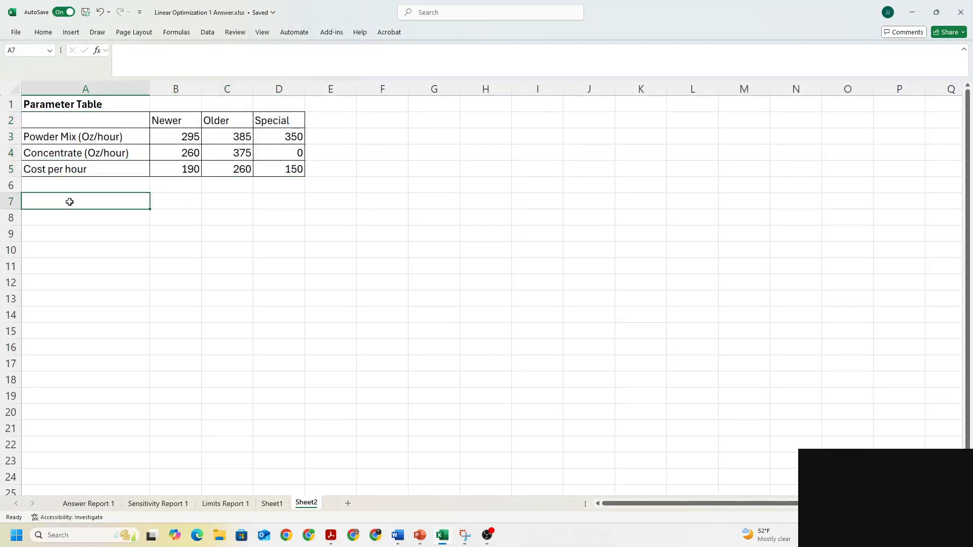
click(272, 504)
click(99, 194)
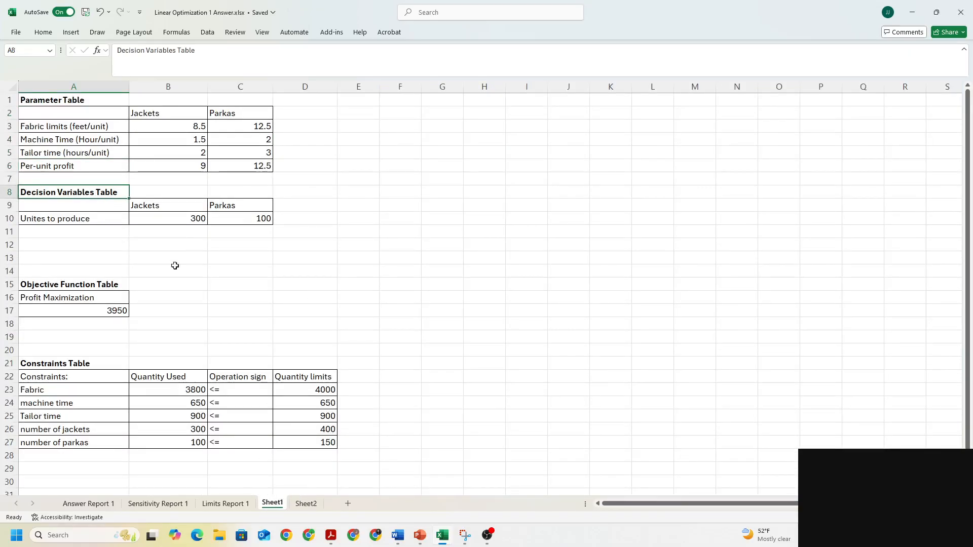
text(Question 3)
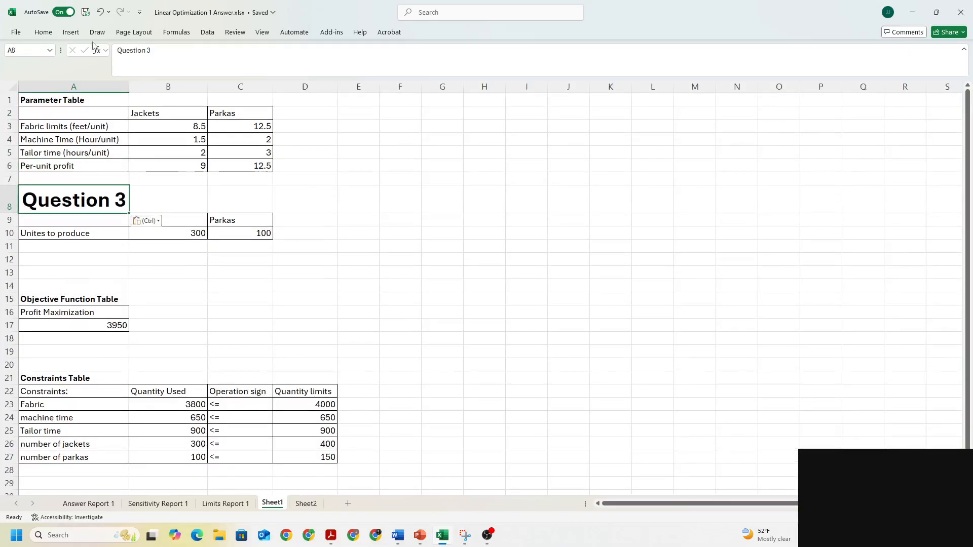
click(100, 12)
key(ctrl+c)
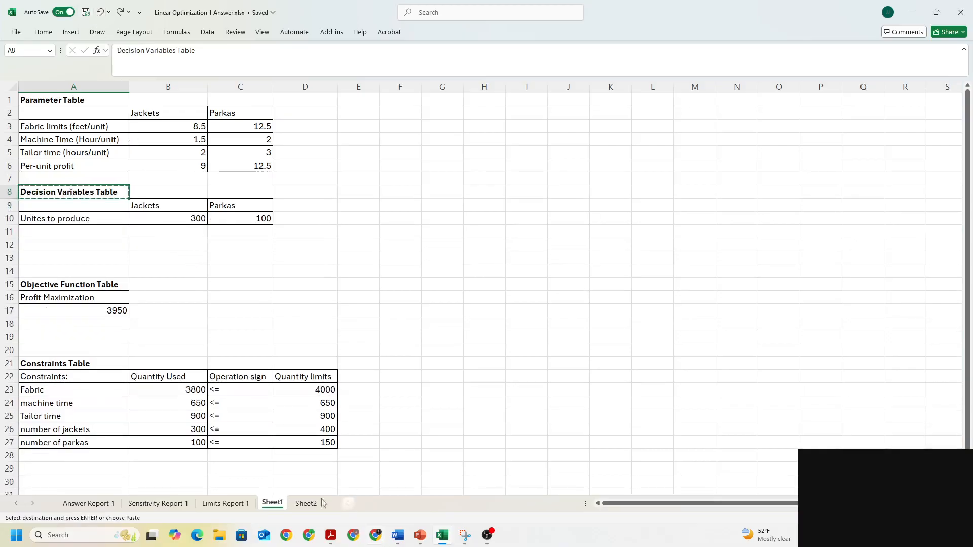
click(306, 504)
key(ctrl+v)
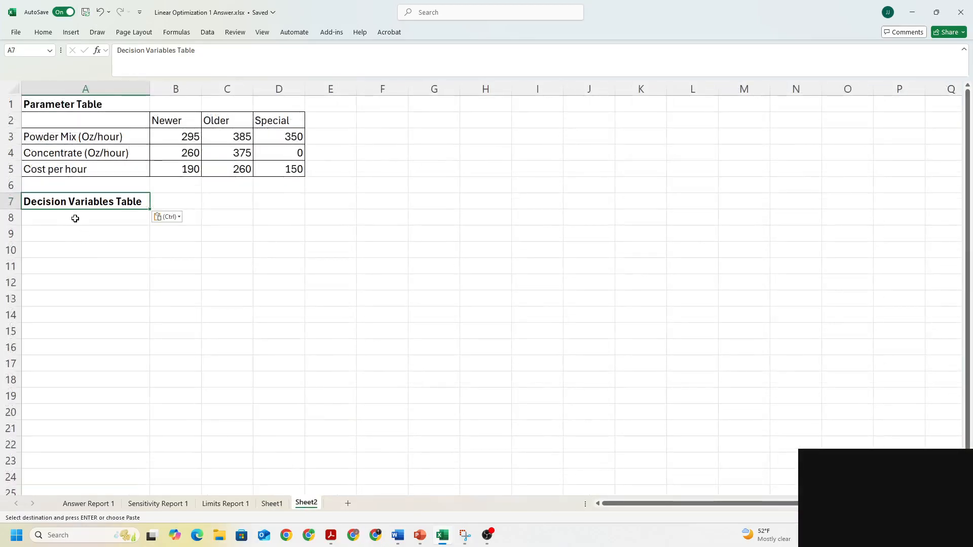
Enter the row label "Hour to operate" in A8 under the Decision Variables Table title
click(75, 218)
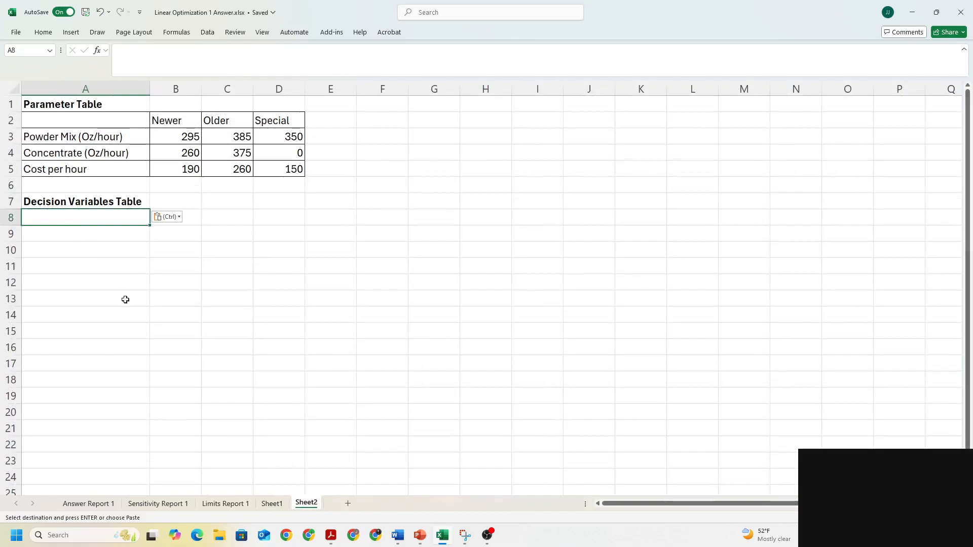
click(272, 503)
click(305, 504)
key(Caps_Lock)
text(Hour to)
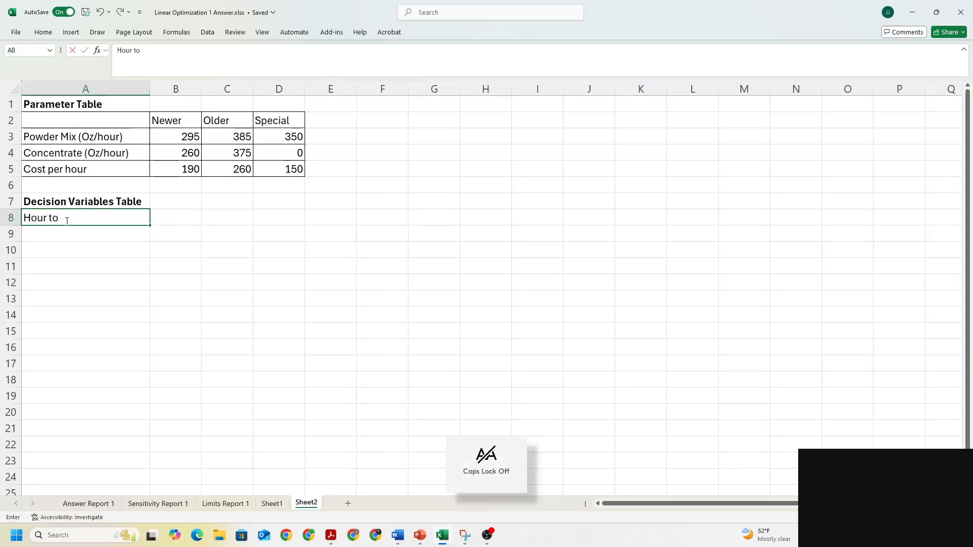
text( operate)
Enter the column headings Newer, Older and Special in B7, C7 and D7 of the decision variables table
click(176, 202)
key(Caps_Lock)
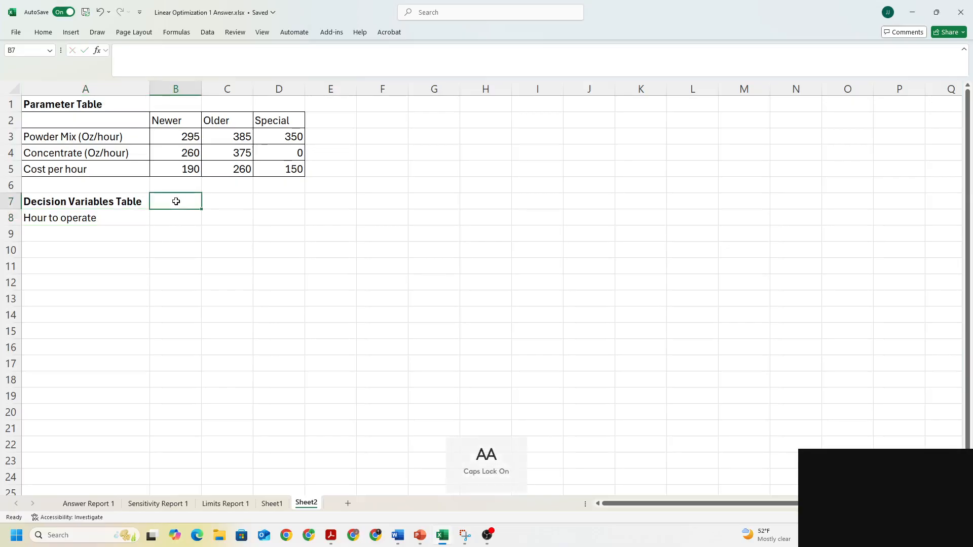
text(N)
key(Caps_Lock)
text(ewer)
key(Tab)
key(Caps_Lock)
text(O)
key(Caps_Lock)
text(lder)
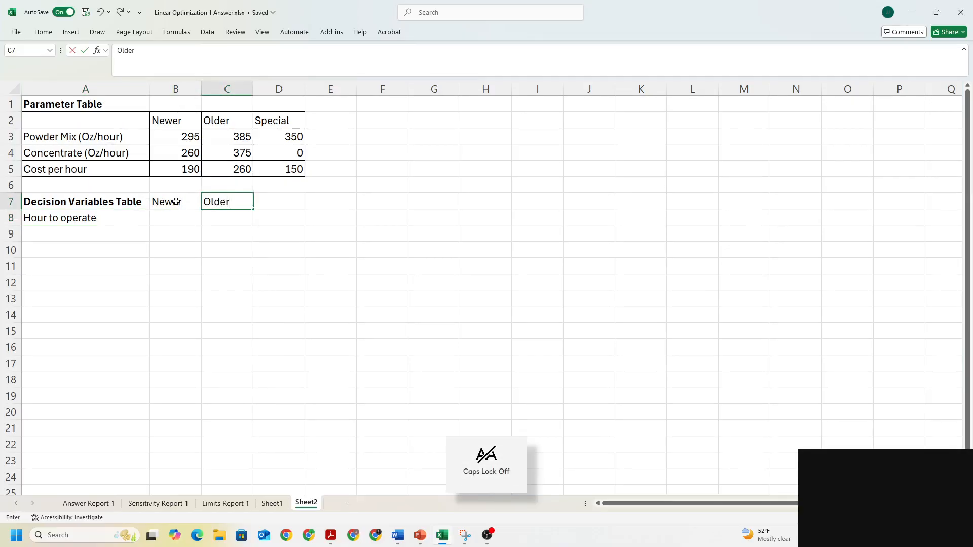
key(Tab)
key(Caps_Lock)
text(S)
key(Caps_Lock)
text(pecial)
key(Return)
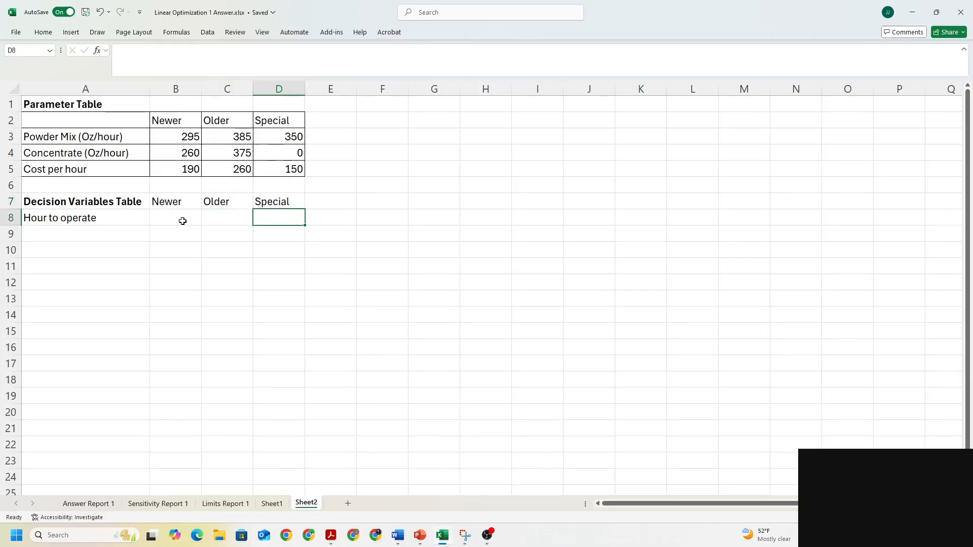
click(183, 221)
click(217, 220)
click(269, 219)
click(181, 218)
click(214, 215)
click(269, 215)
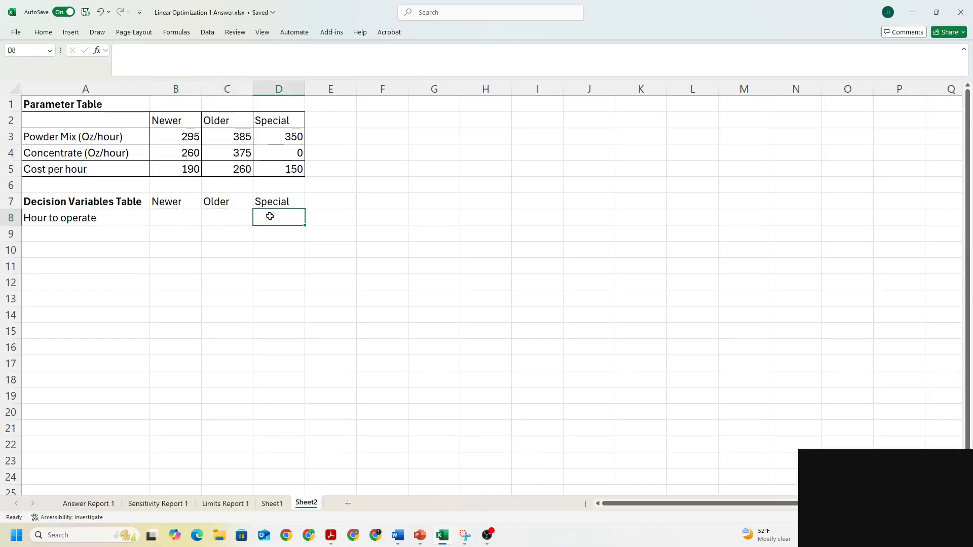
Move the Decision Variables Table title up to A6 and add all borders to A7:D8
click(128, 203)
drag(127, 202, 267, 213)
click(160, 213)
click(215, 215)
click(269, 215)
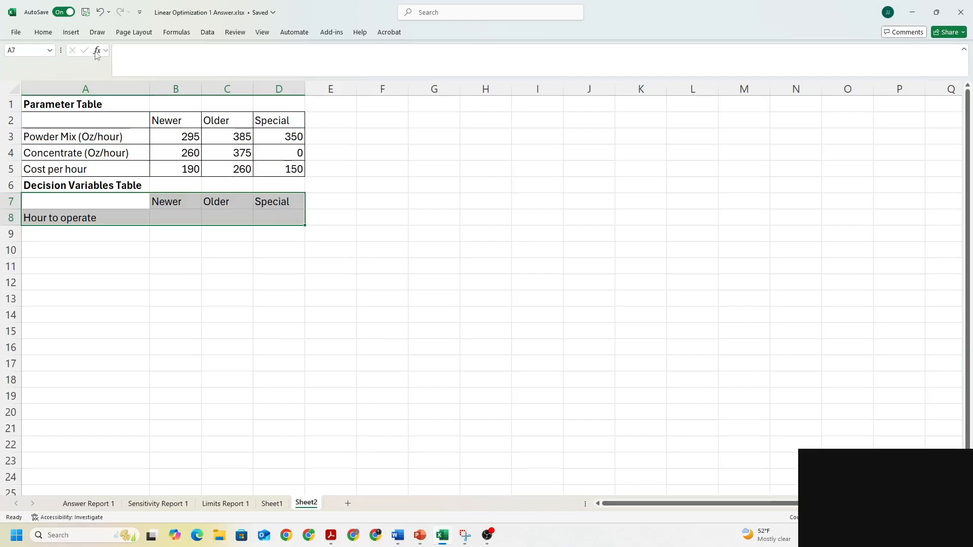
click(43, 32)
click(151, 67)
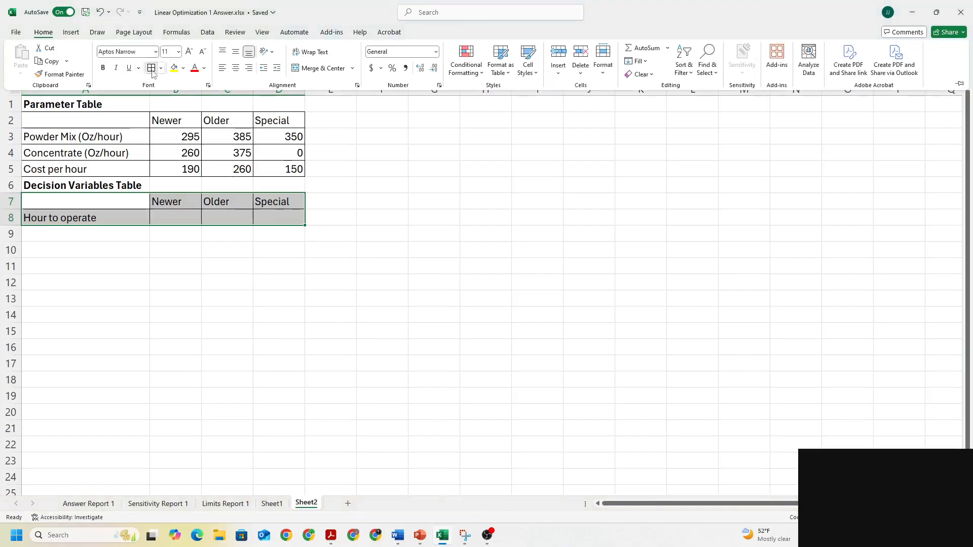
Copy the Objective Function Table title from A15 of Sheet1 into A9 of Sheet2
click(268, 504)
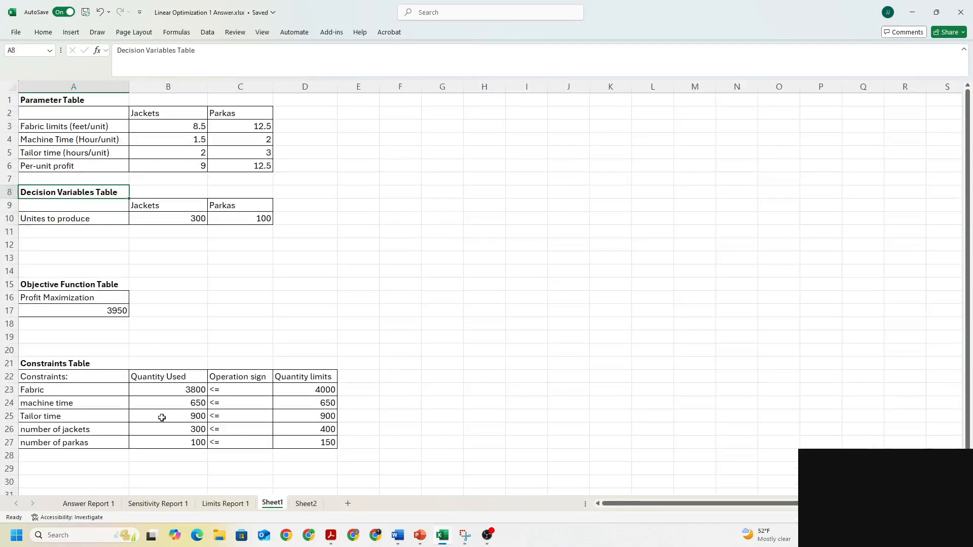
click(98, 285)
key(ctrl+c)
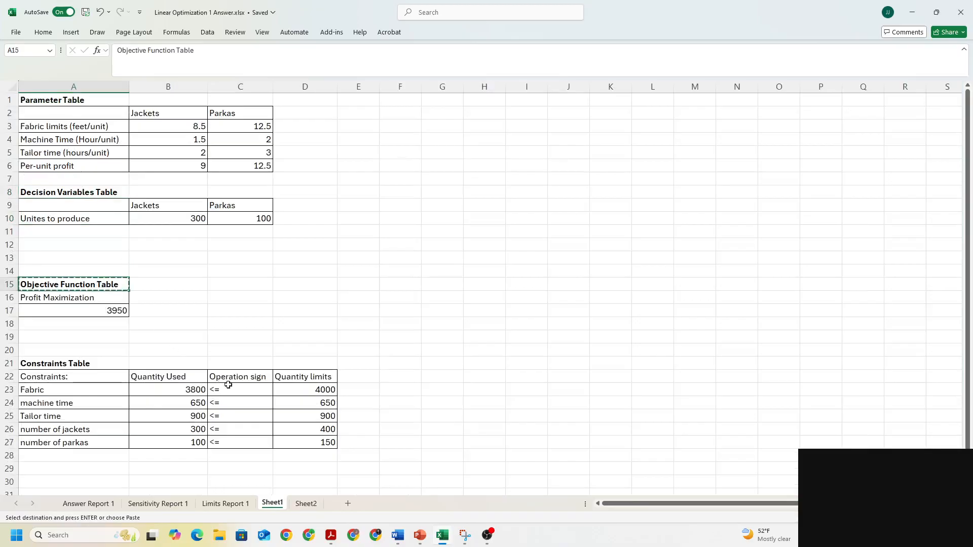
click(306, 504)
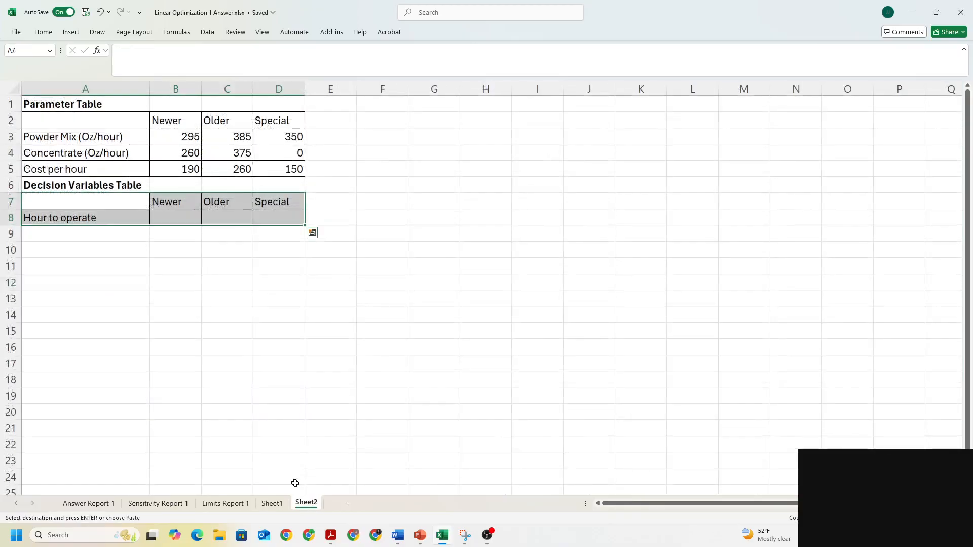
click(83, 234)
key(ctrl+v)
click(88, 254)
click(94, 251)
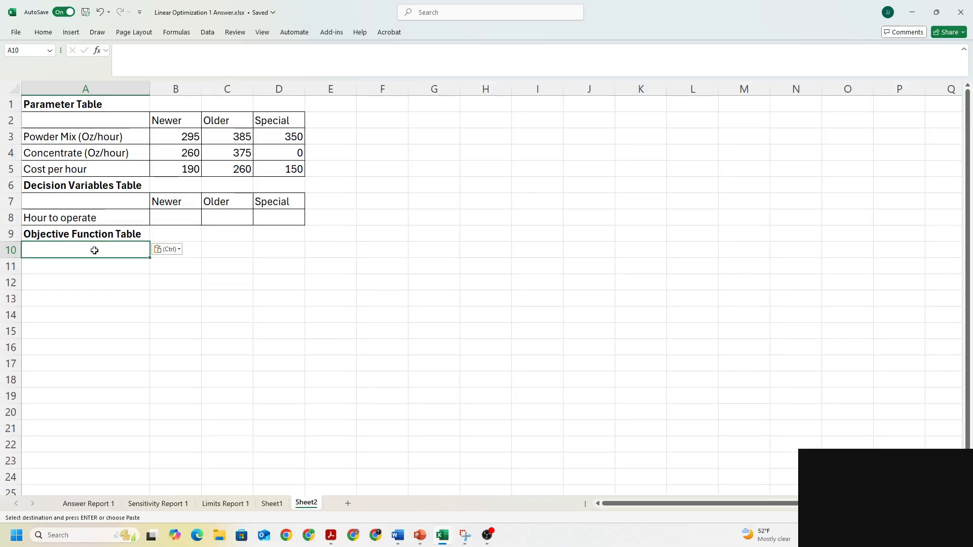
text(=)
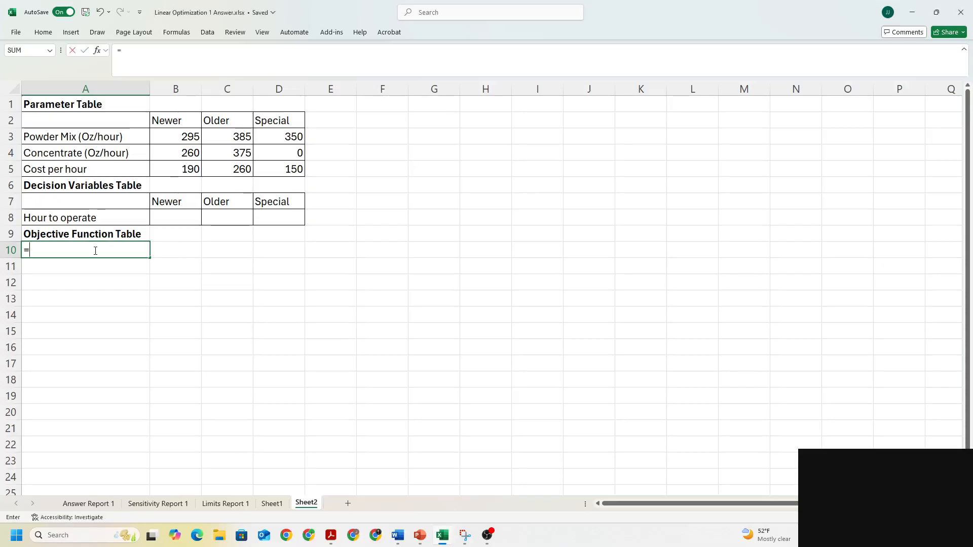
click(169, 221)
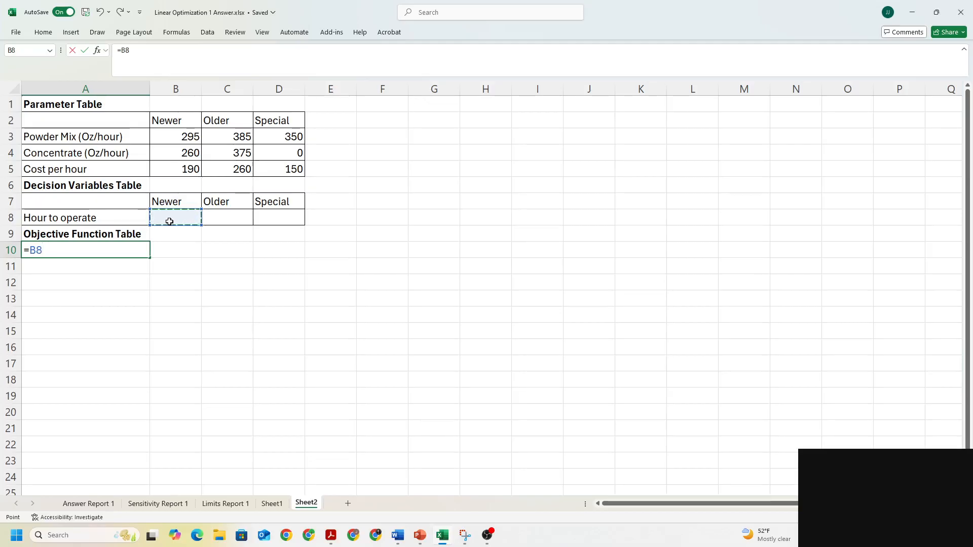
key(BackSpace)
key(BackSpace)
key(BackSpace)
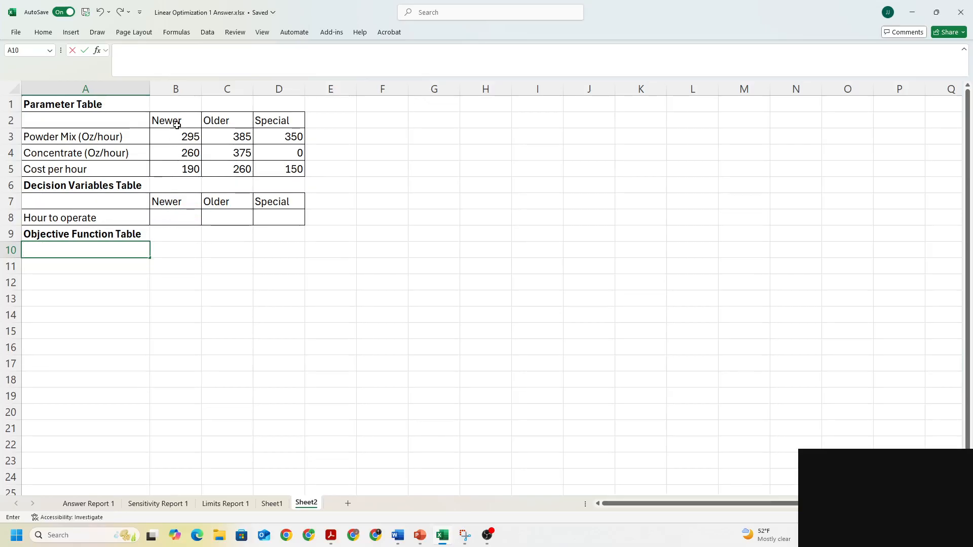
Swap the first two parameter table headings so that B2 reads Older and C2 reads Newer
click(197, 122)
click(222, 123)
key(ctrl+c)
click(178, 122)
key(ctrl+v)
click(225, 123)
text(Ne)
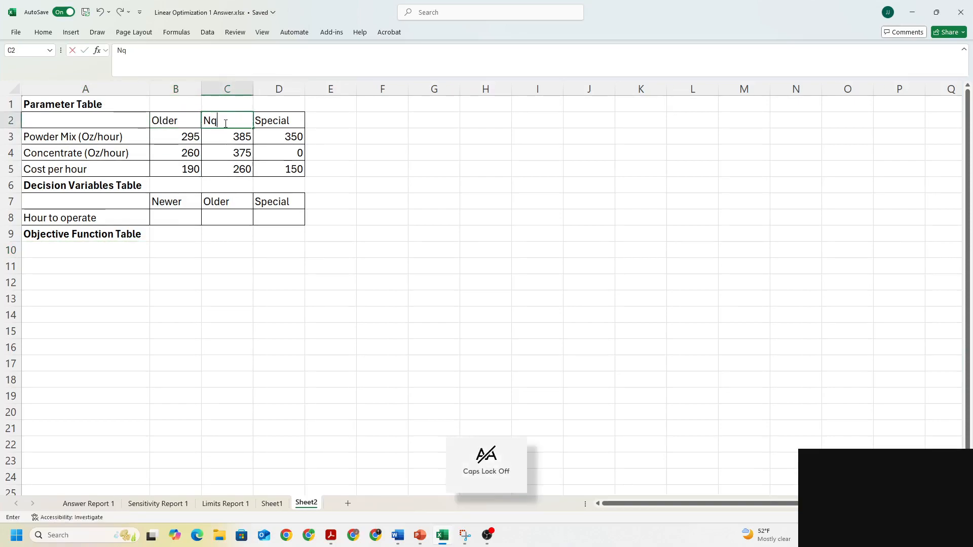
text(er)
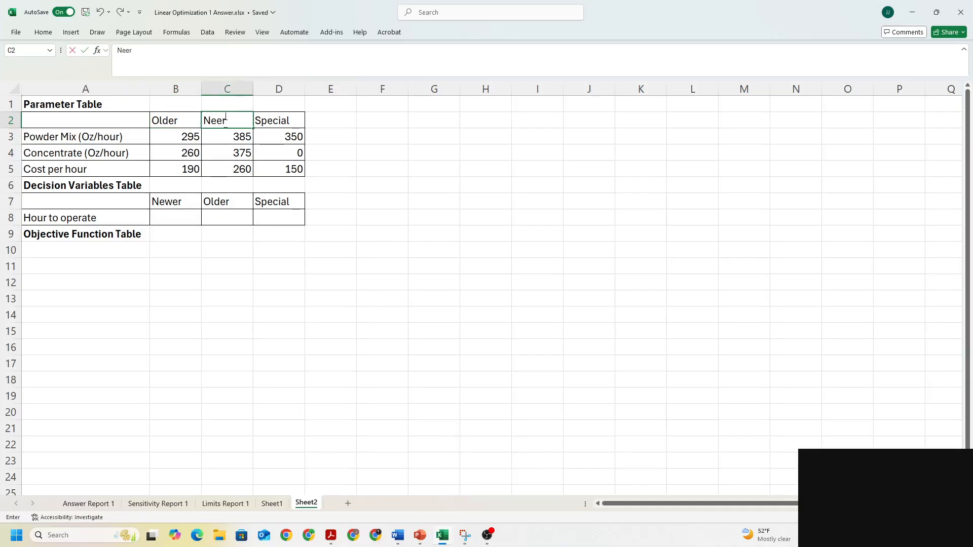
key(BackSpace)
key(BackSpace)
text(wer)
Swap the decision variables headings so that B7 reads Older and C7 reads Newer
click(170, 205)
key(Caps_Lock)
text(Ol)
click(230, 202)
key(Caps_Lock)
text(Ne)
key(Caps_Lock)
text(wer)
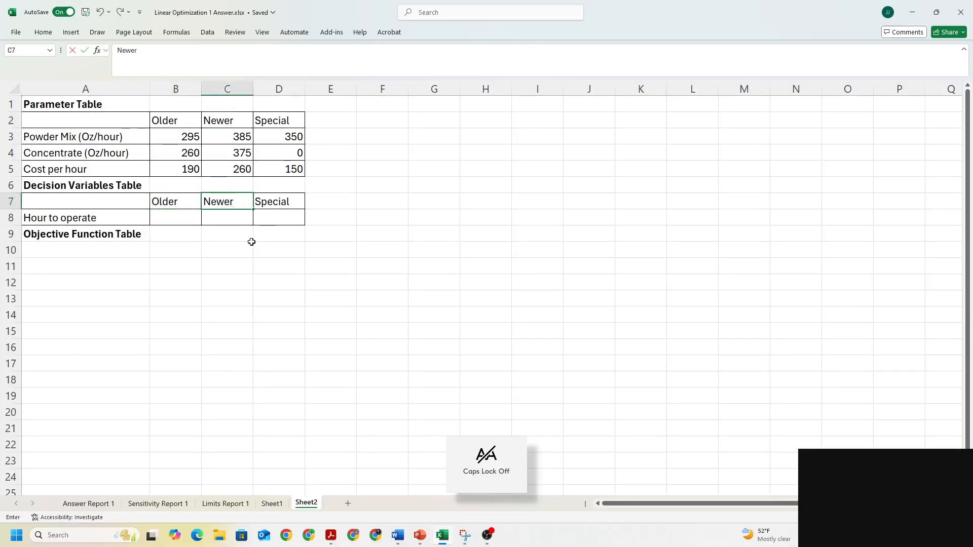
click(104, 247)
drag(175, 140, 271, 170)
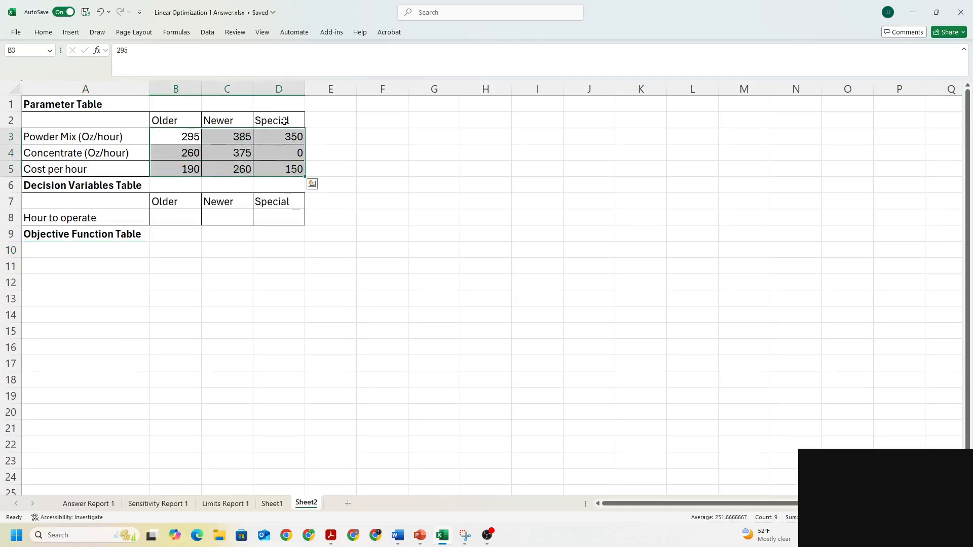
drag(175, 122, 266, 124)
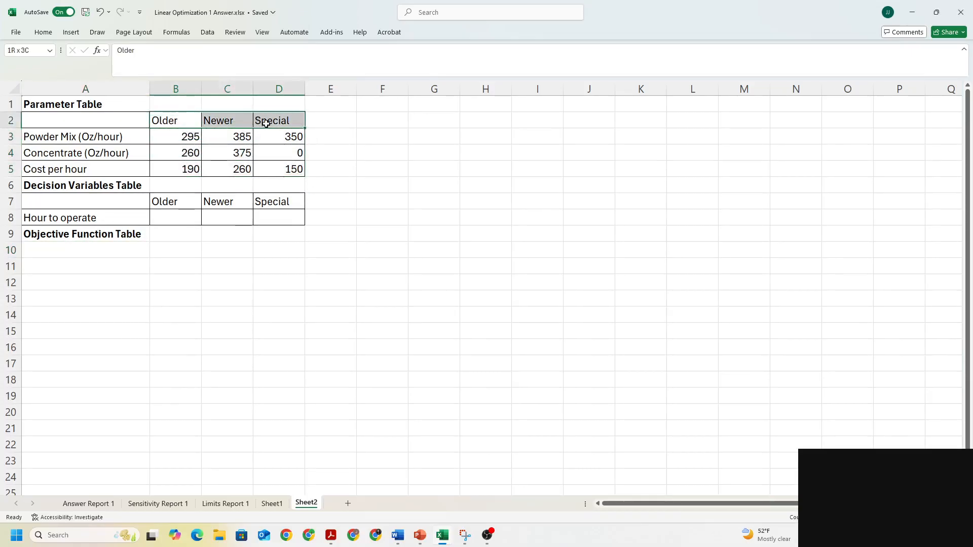
Enter the total cost formula =B5*B8+C5*C8+D5*D8 in A10 under the Objective Function Table title
click(105, 247)
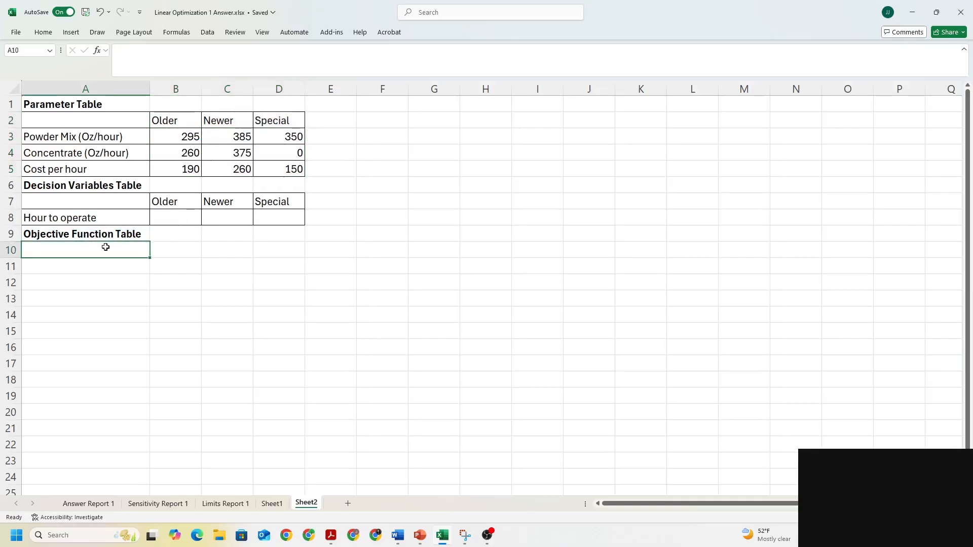
text(=)
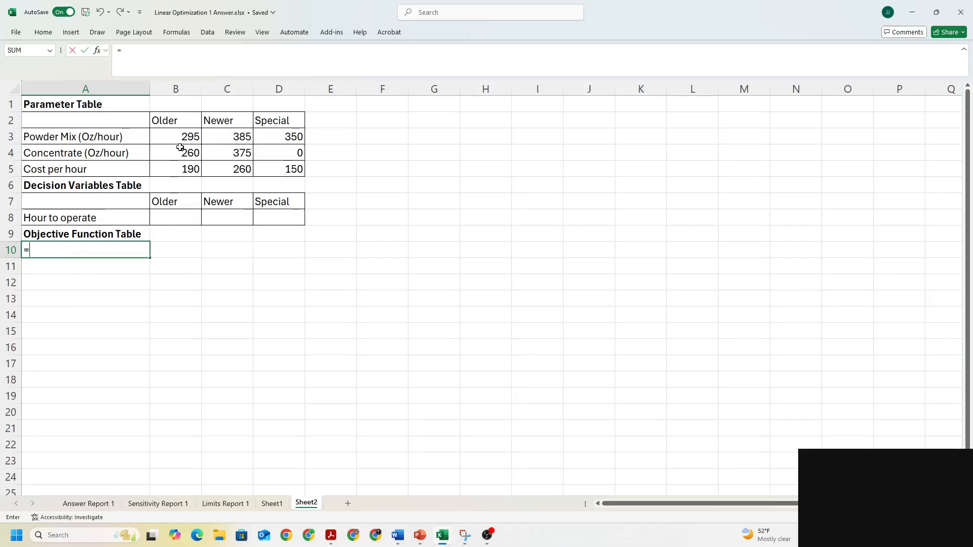
click(174, 170)
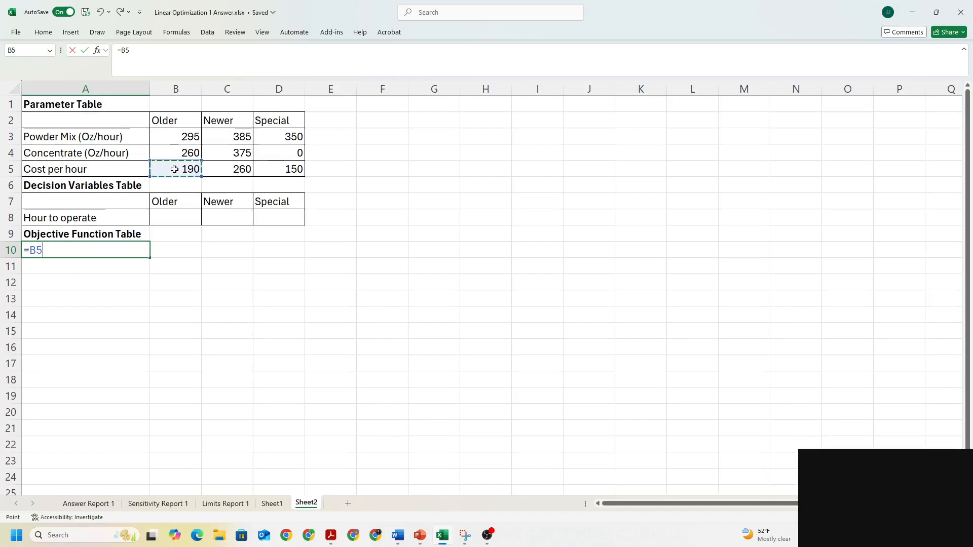
text(*)
click(172, 211)
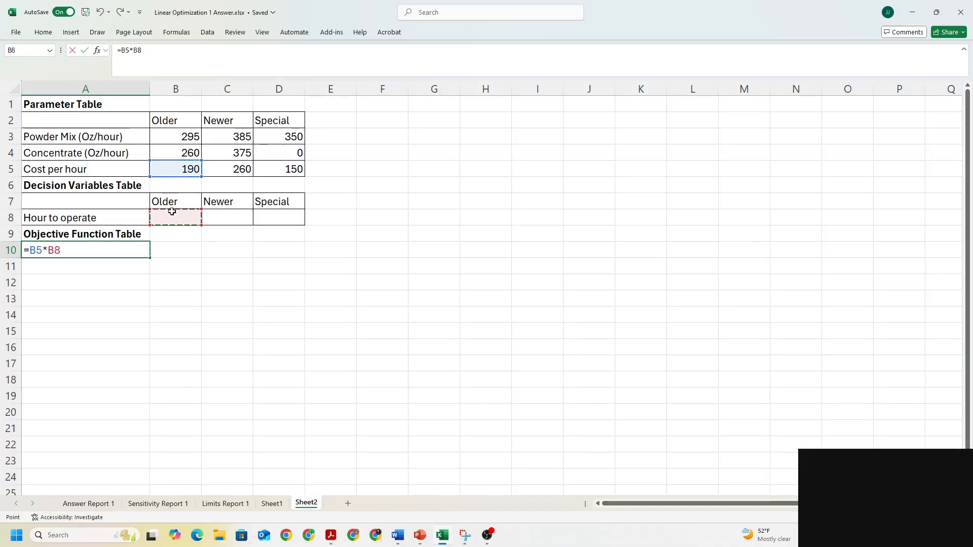
text(+)
click(217, 171)
text(*)
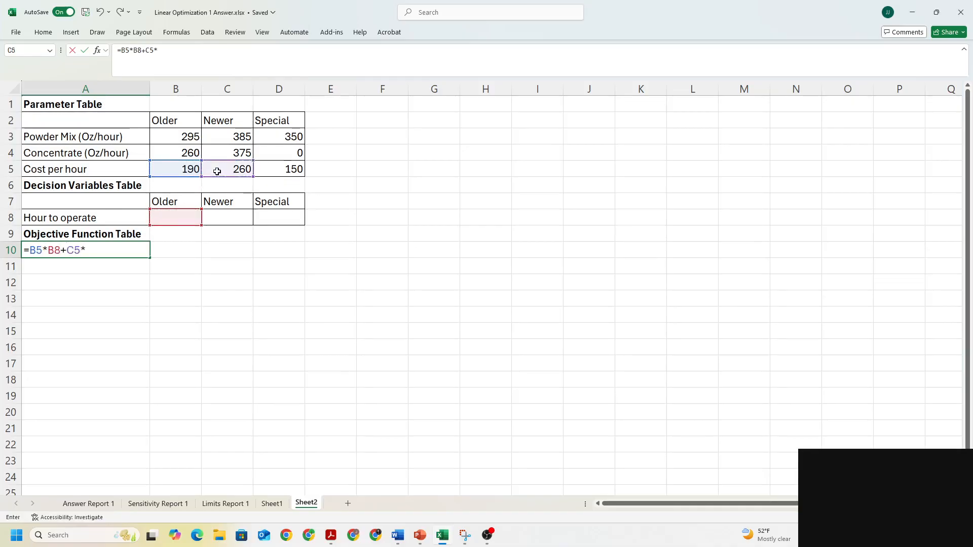
click(223, 217)
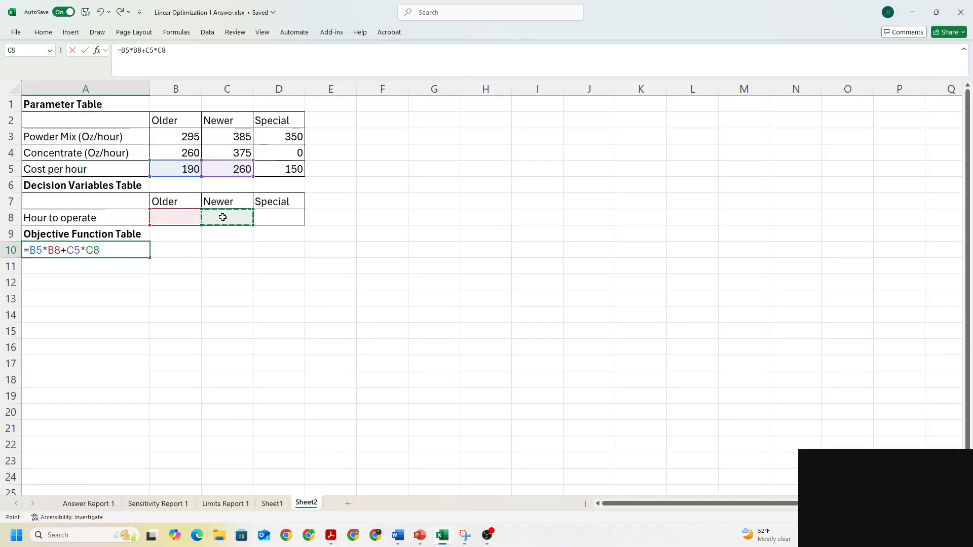
text(+)
click(271, 175)
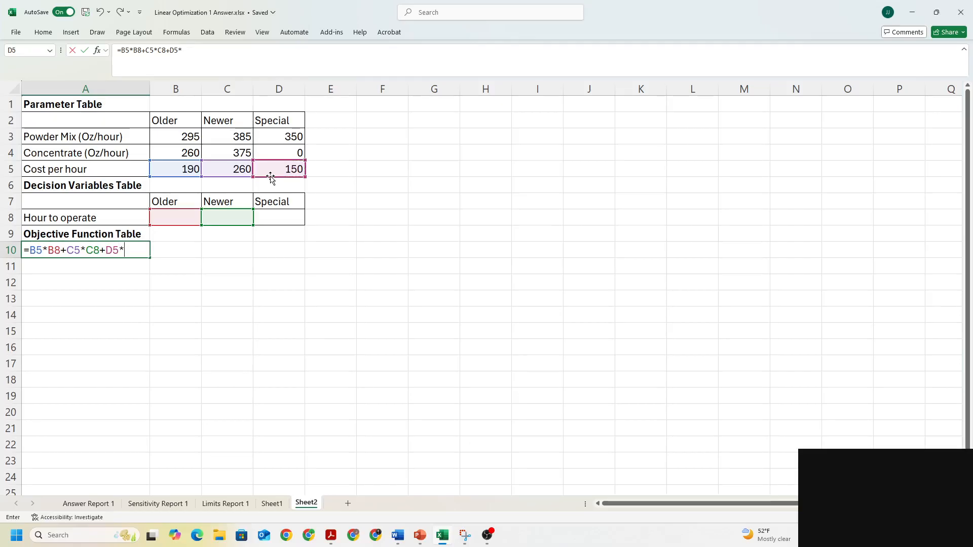
click(278, 216)
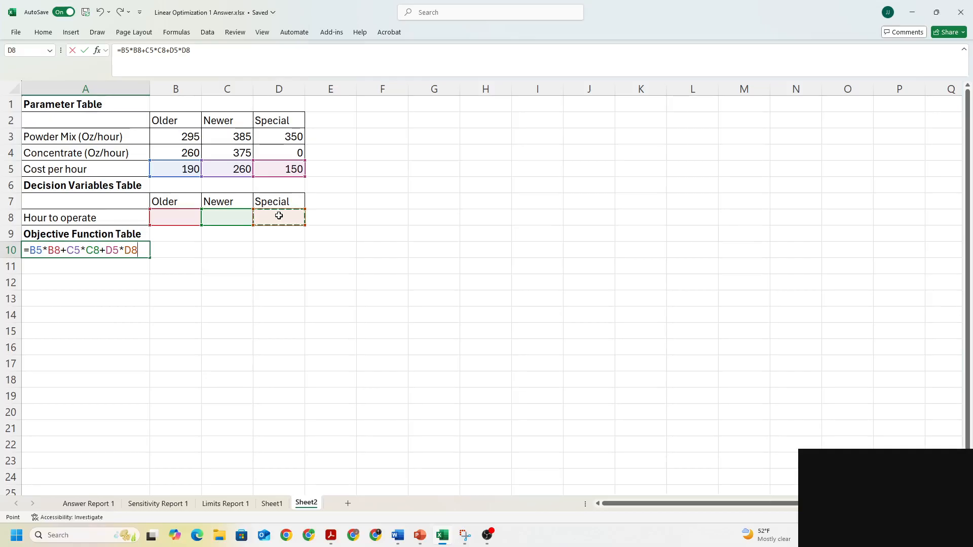
key(Return)
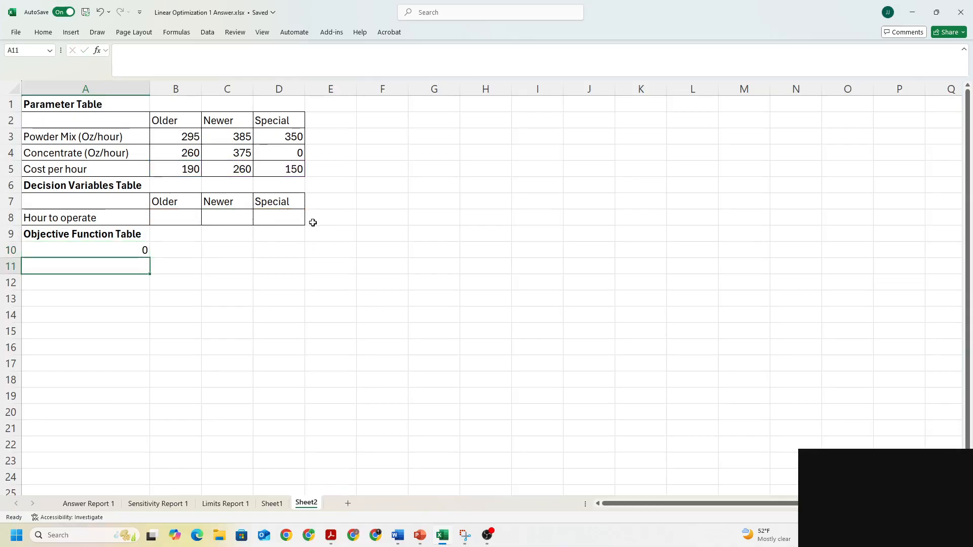
Add borders to the objective function cells A9:A10
drag(72, 235, 74, 250)
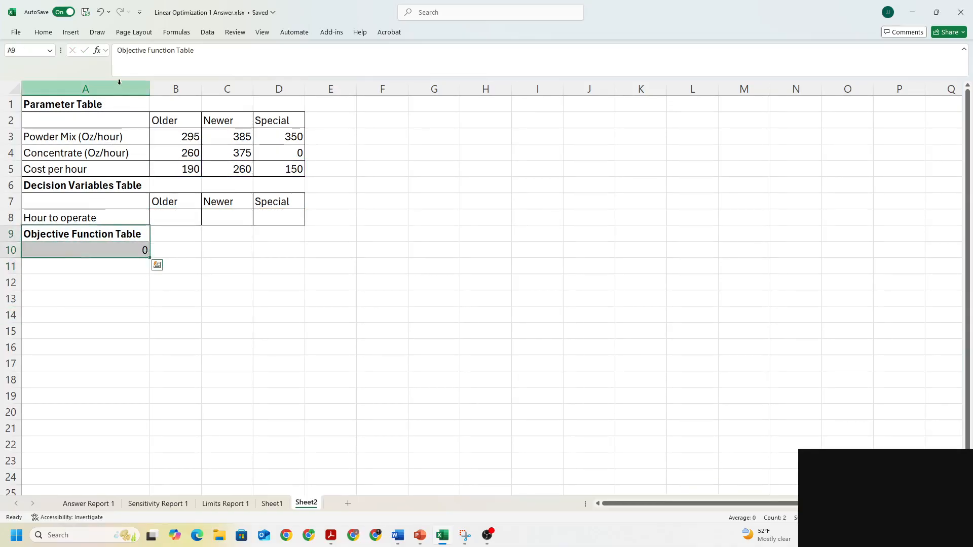
click(43, 33)
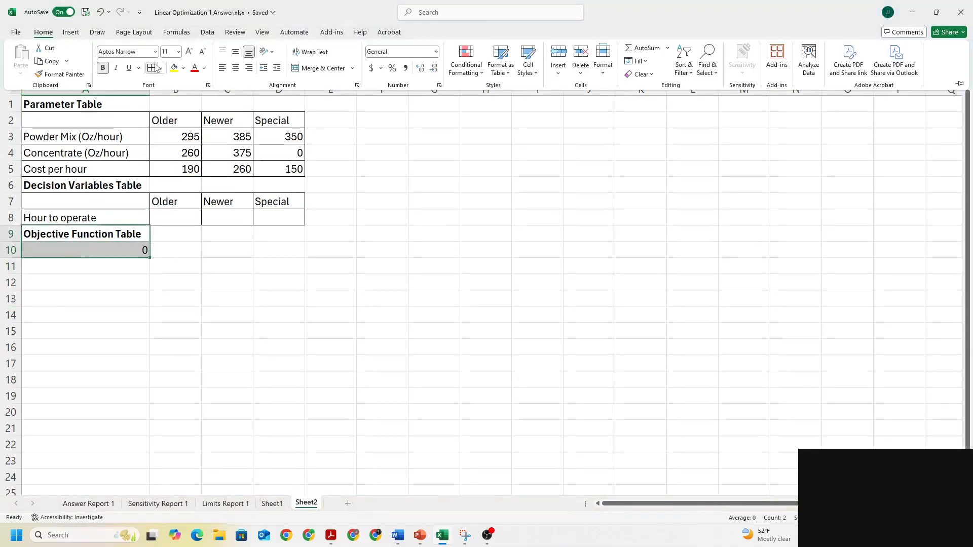
click(112, 282)
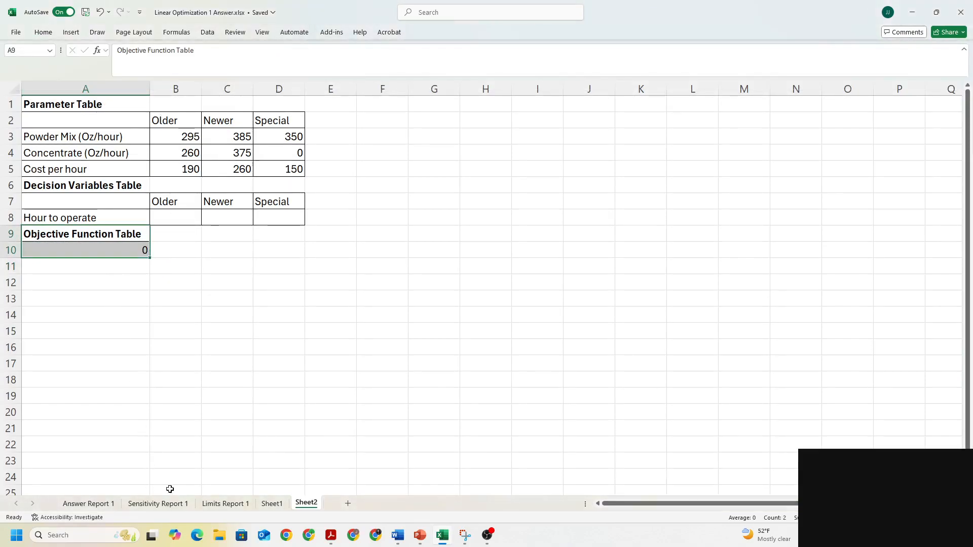
Copy the Constraints Table title from A21 of Sheet1 into A12 of Sheet2
click(271, 504)
click(81, 364)
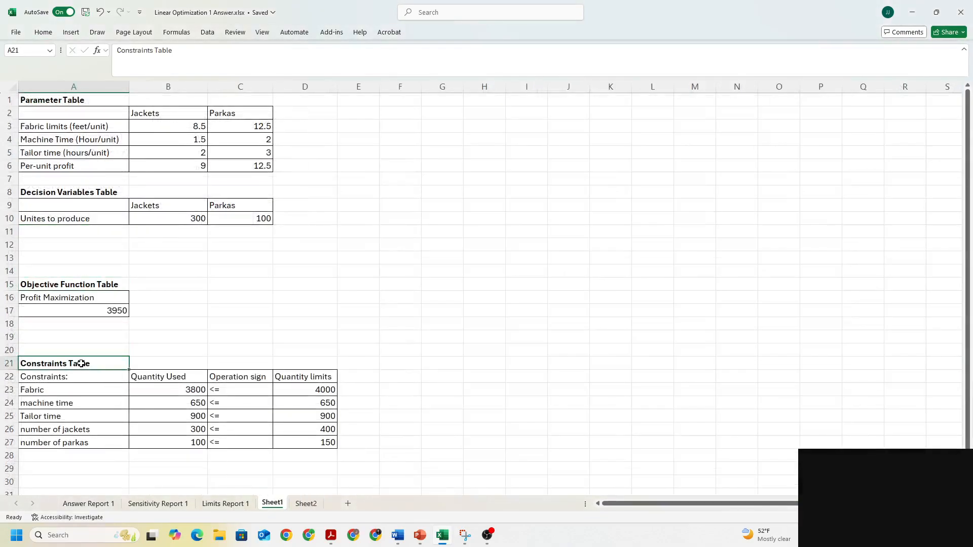
key(ctrl+c)
click(306, 503)
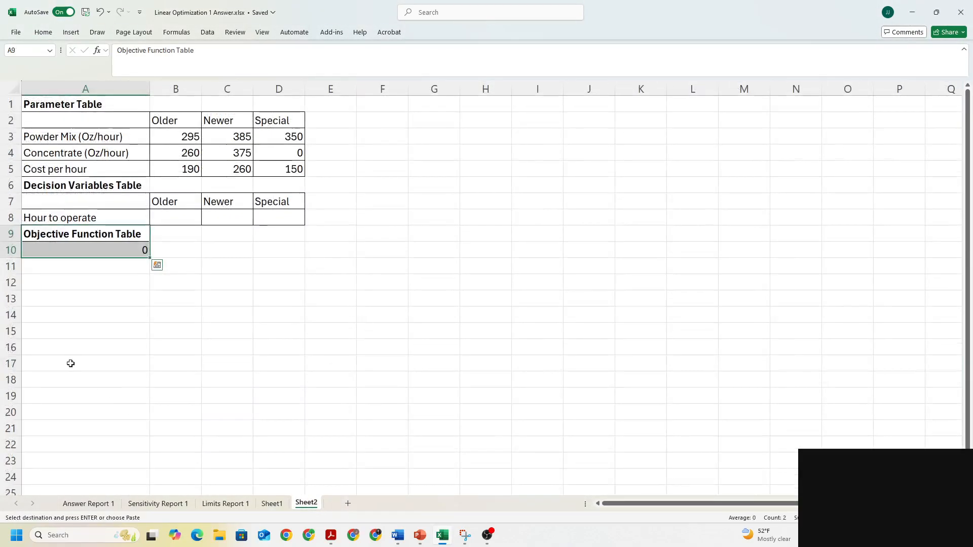
click(67, 288)
key(ctrl+v)
click(78, 350)
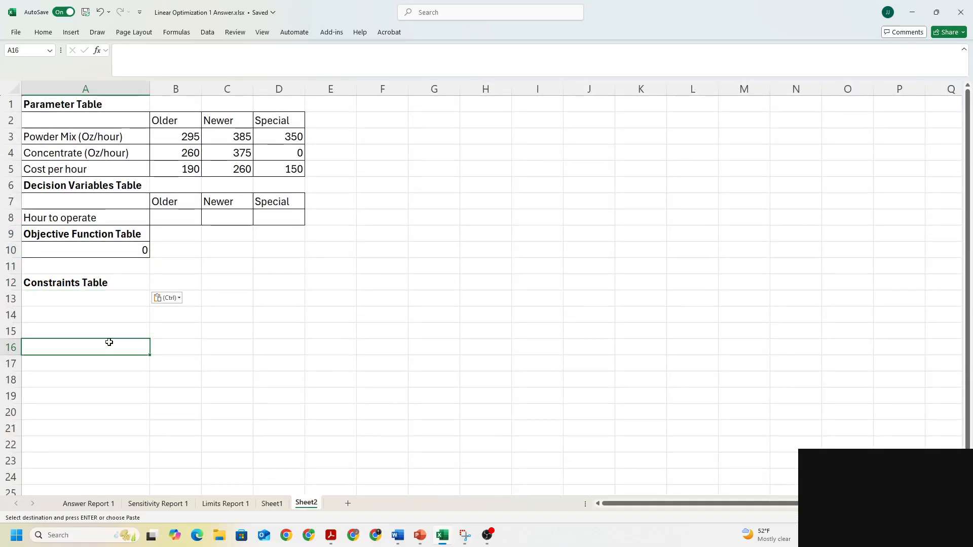
Enter the heading Constraints in A13 below the Constraints Table title
click(91, 294)
key(Caps_Lock)
text(C)
key(Caps_Lock)
text(onstraint)
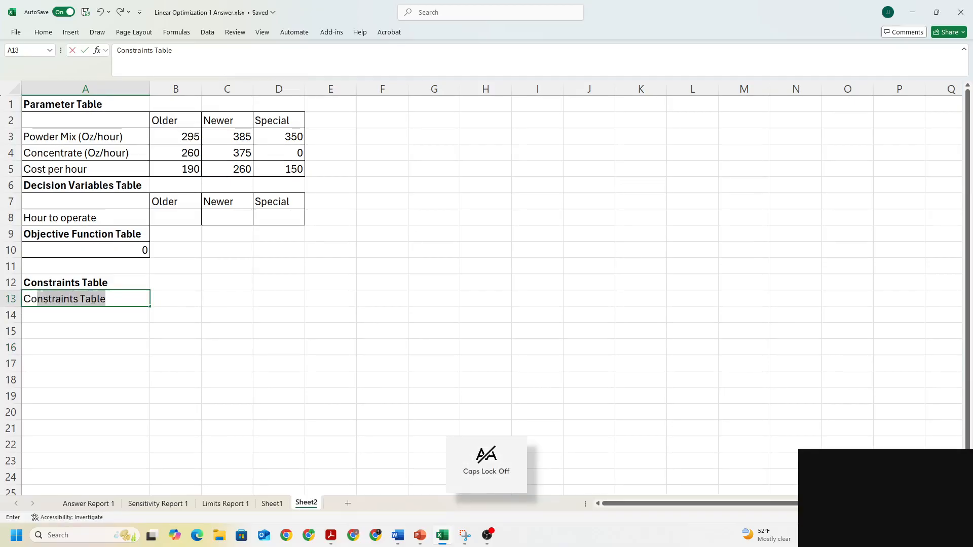
text(s)
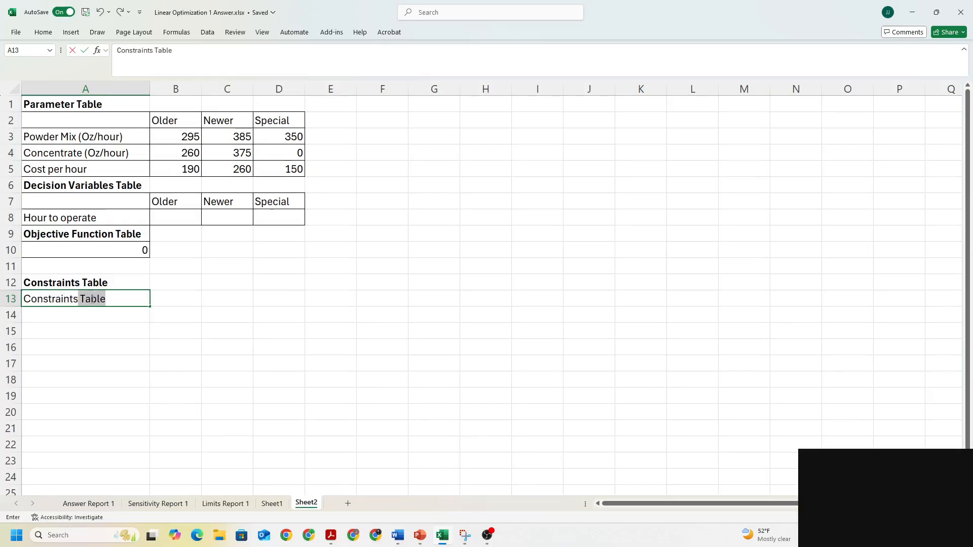
key(BackSpace)
Enter the heading Quantity produced in B13 of the constraints table
click(175, 296)
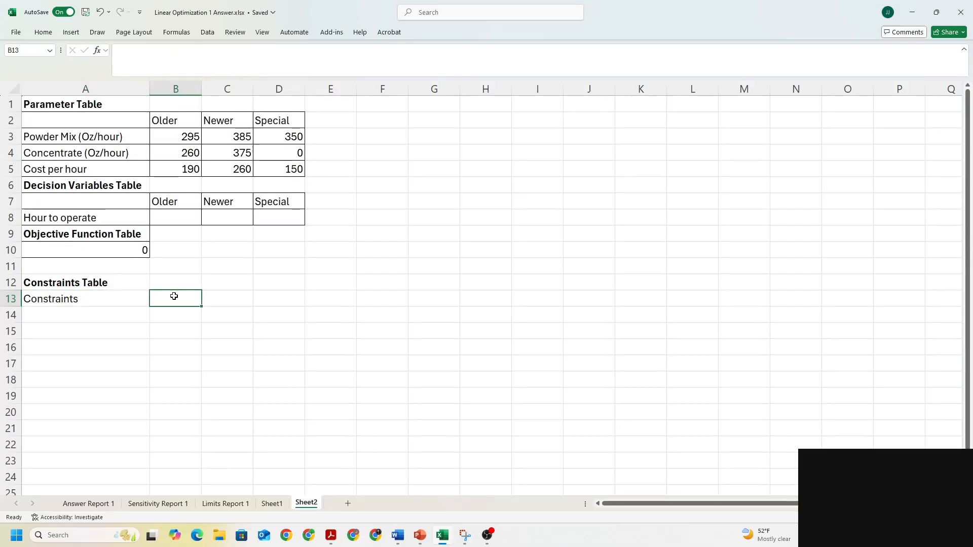
key(Caps_Lock)
text(Q)
key(Caps_Lock)
text(uanity)
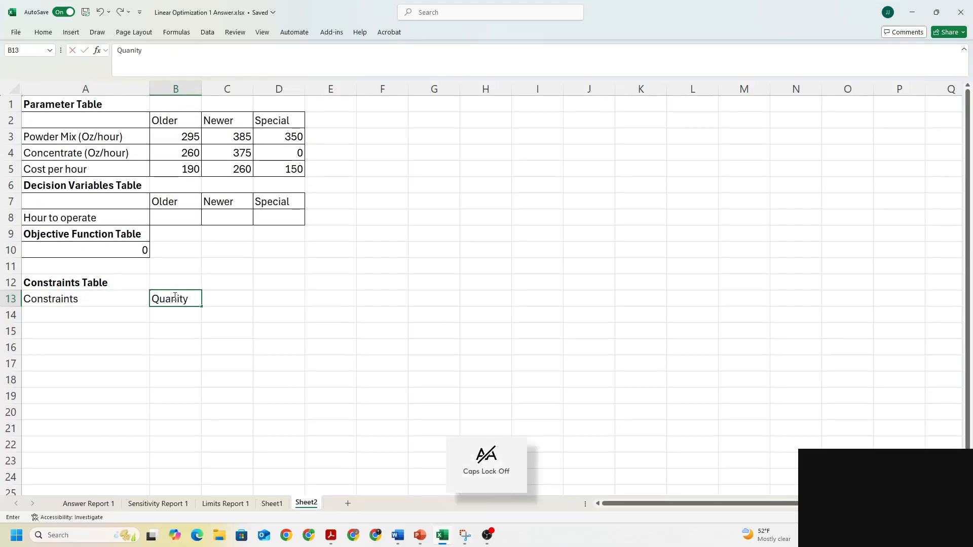
key(BackSpace)
key(BackSpace)
text(tity pro)
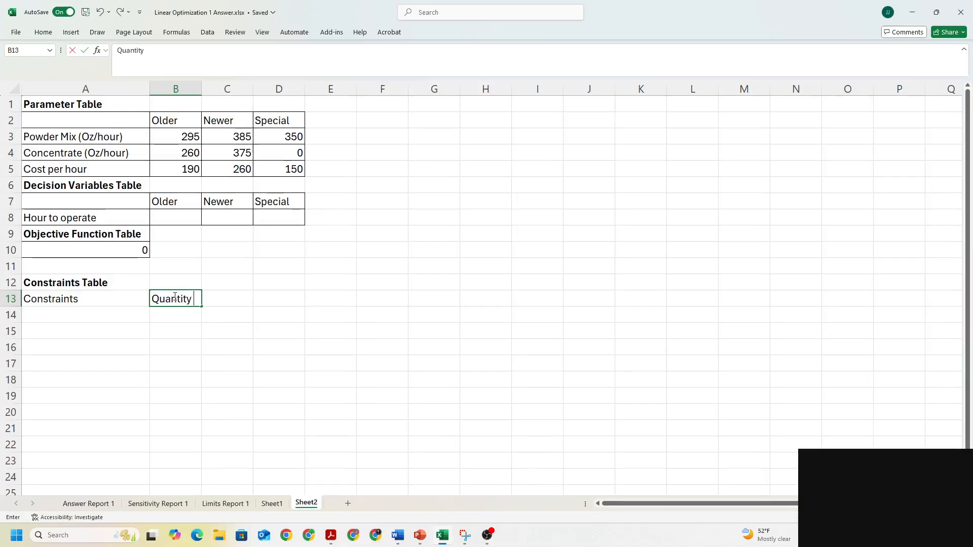
text(duced)
key(Return)
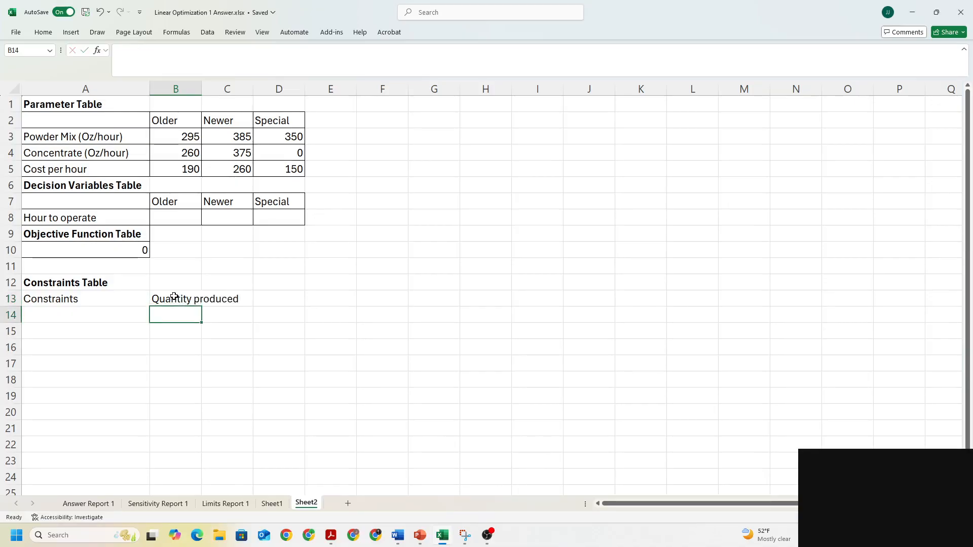
Enter the headings Operator Sign in C13 and Quantity limit in D13
click(244, 298)
key(Caps_Lock)
text(O)
key(Caps_Lock)
text(perator Sign)
click(298, 301)
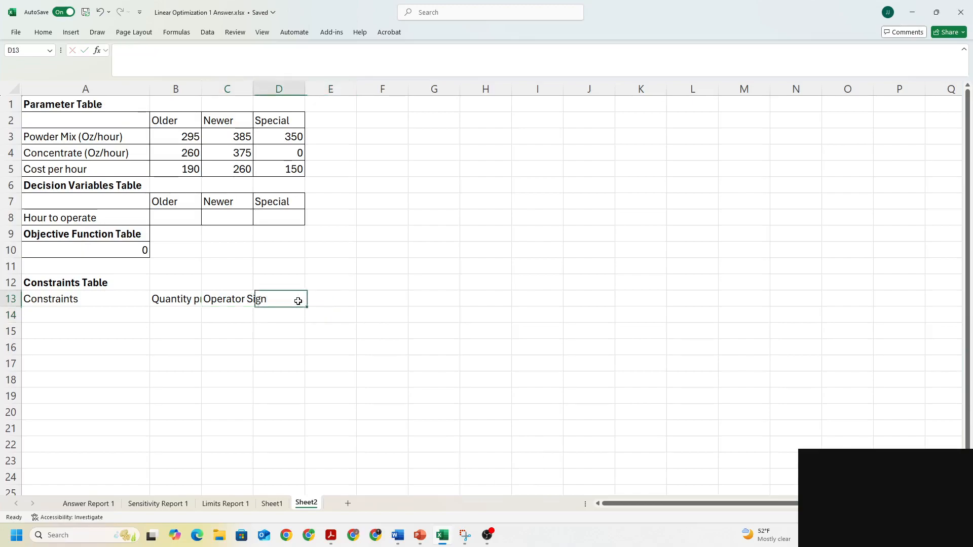
text(Q)
key(Caps_Lock)
text(uantity limit)
key(Return)
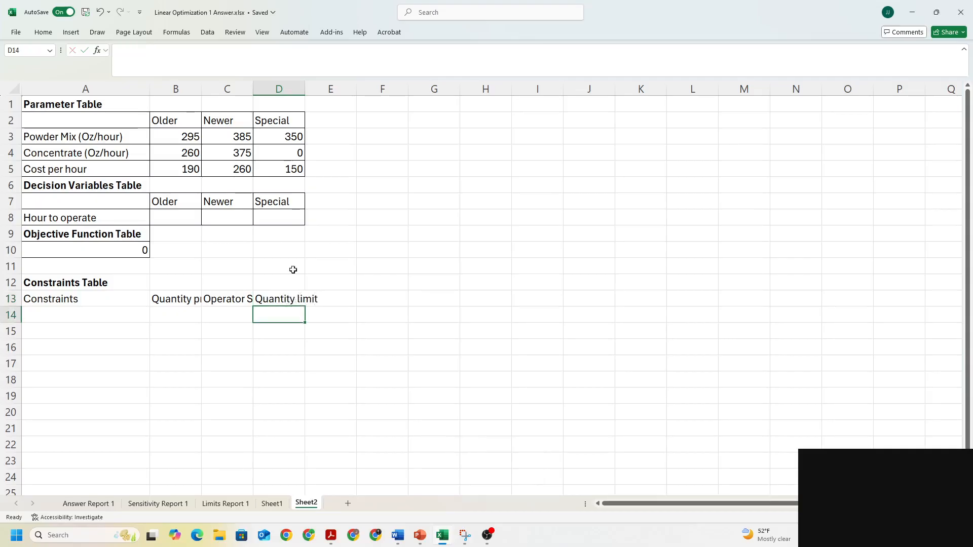
Auto-fit the widths of columns A through D to their contents
drag(86, 89, 258, 86)
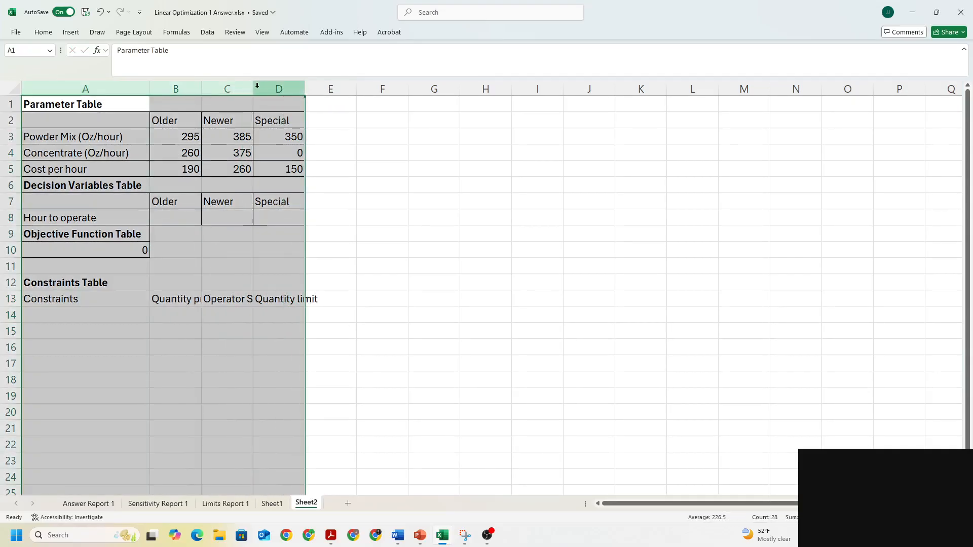
double_click(254, 88)
click(535, 394)
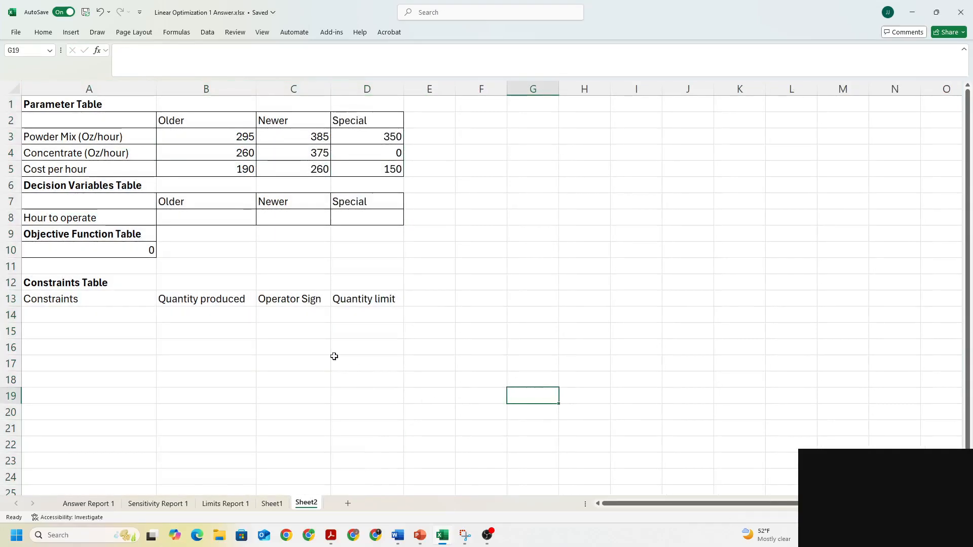
Enter the constraint labels Powder mix in A14 and Concentrate in A15
click(137, 316)
key(Caps_Lock)
text(P)
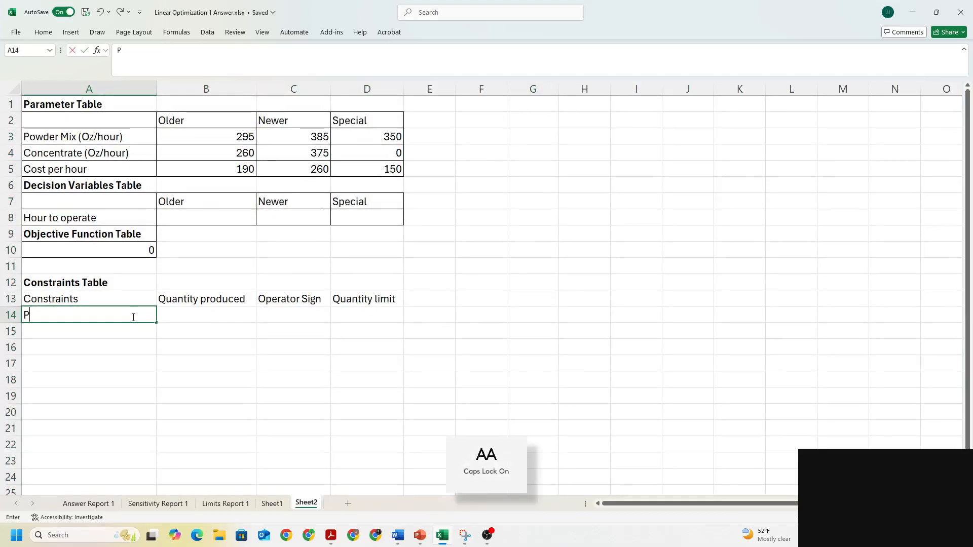
text(odwer)
key(BackSpace)
key(BackSpace)
key(BackSpace)
text(der mix)
key(Return)
text(Concent)
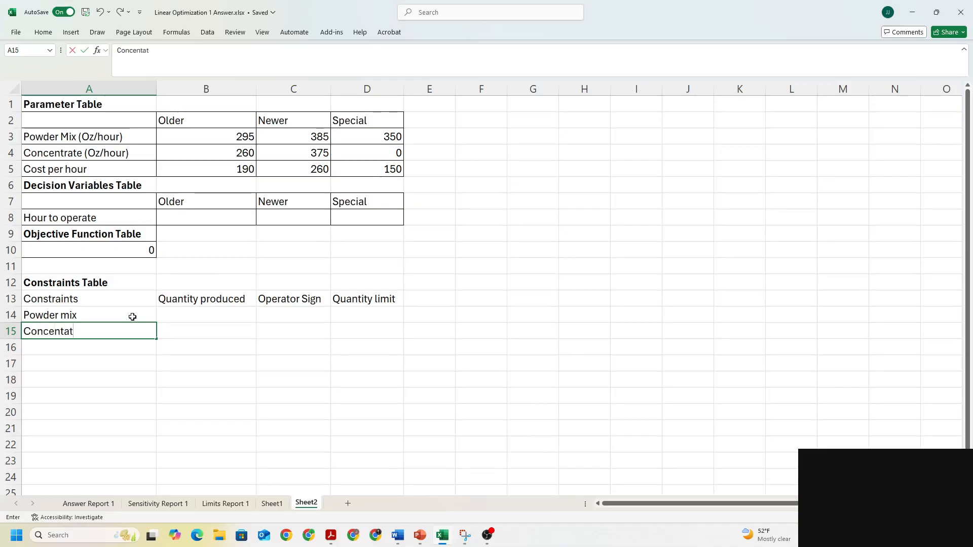
text(rate)
key(Return)
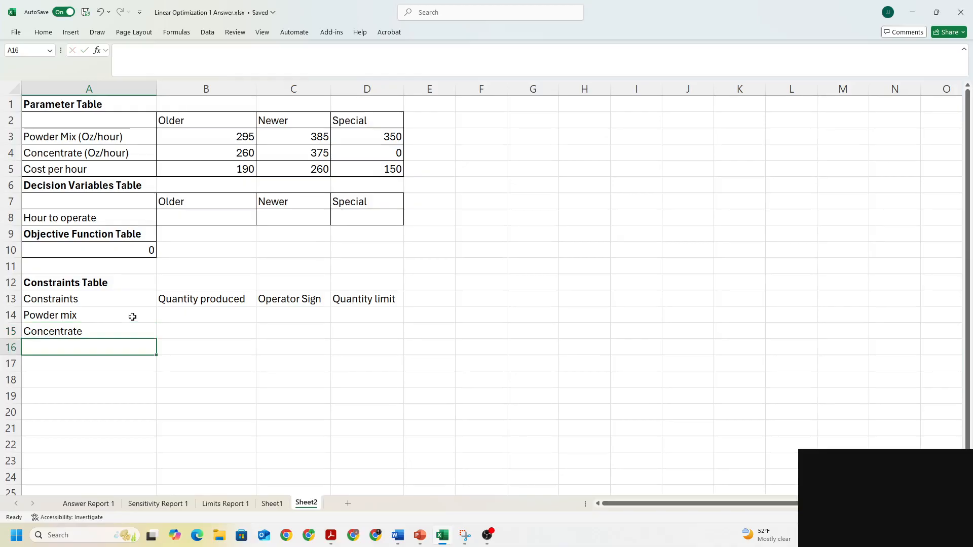
Copy the text Older Facility capacity from the Word document into A16 of the Excel sheet, matching the destination formatting
key(Caps_Lock)
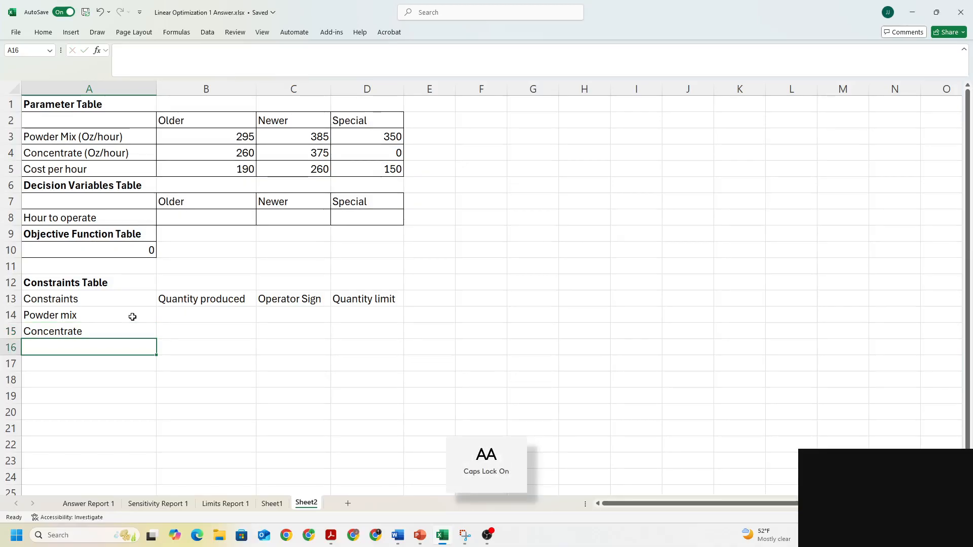
click(397, 535)
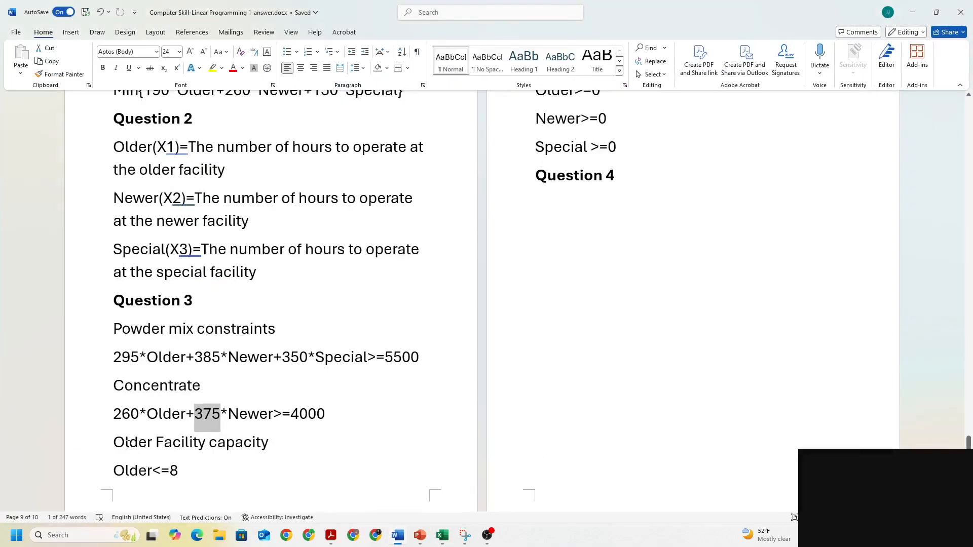
drag(115, 443, 277, 445)
key(ctrl+c)
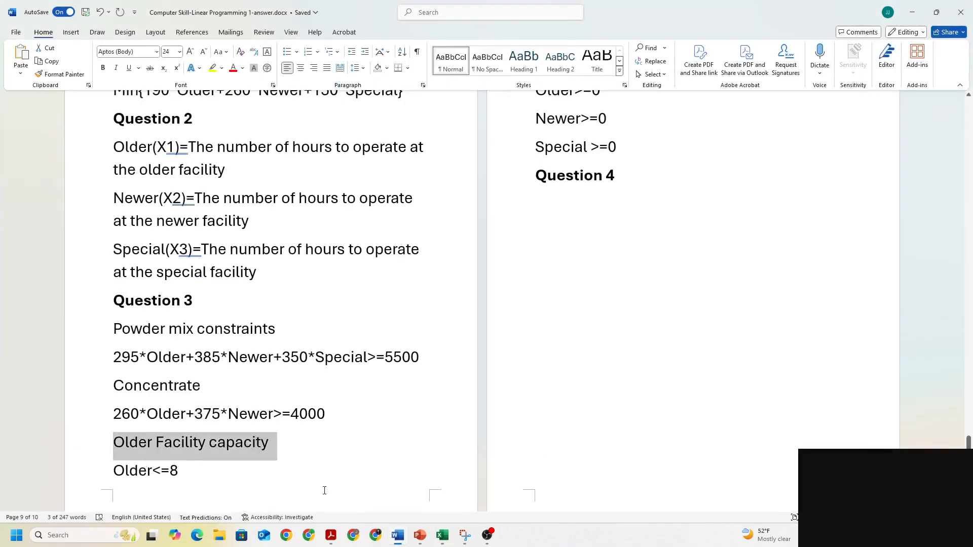
click(443, 535)
right_click(66, 349)
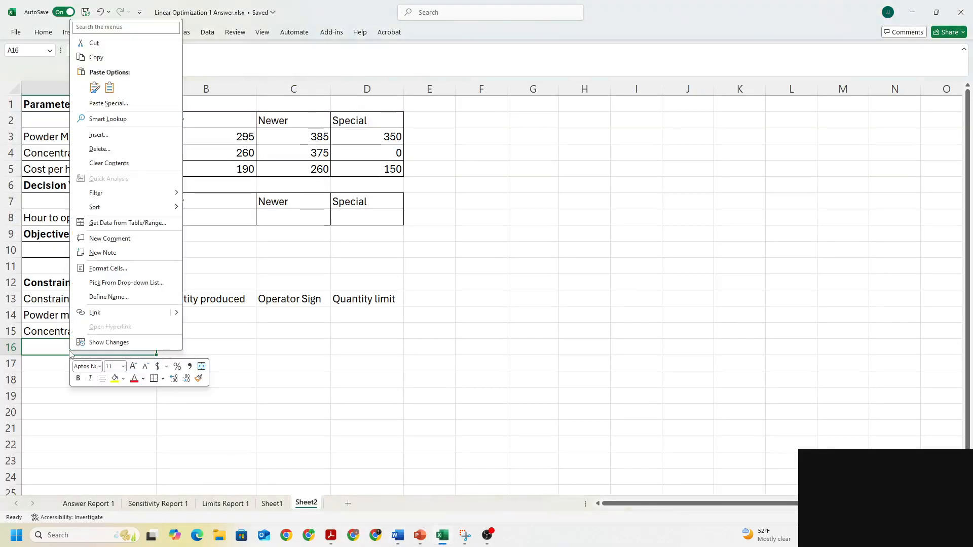
click(109, 87)
click(202, 359)
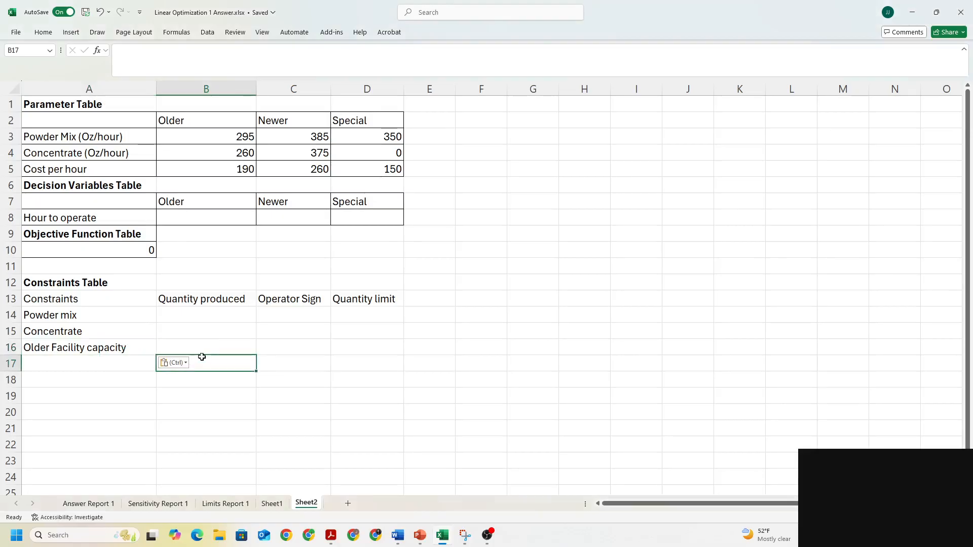
Enter the powder mix quantity formula =B3*B8+C3*C8+D3*D8 in B14
click(183, 320)
text(=)
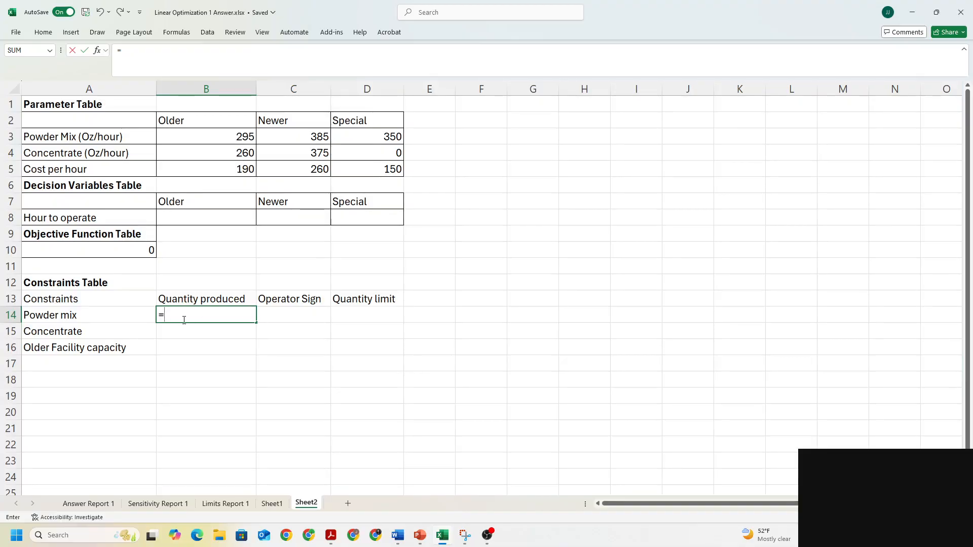
click(196, 217)
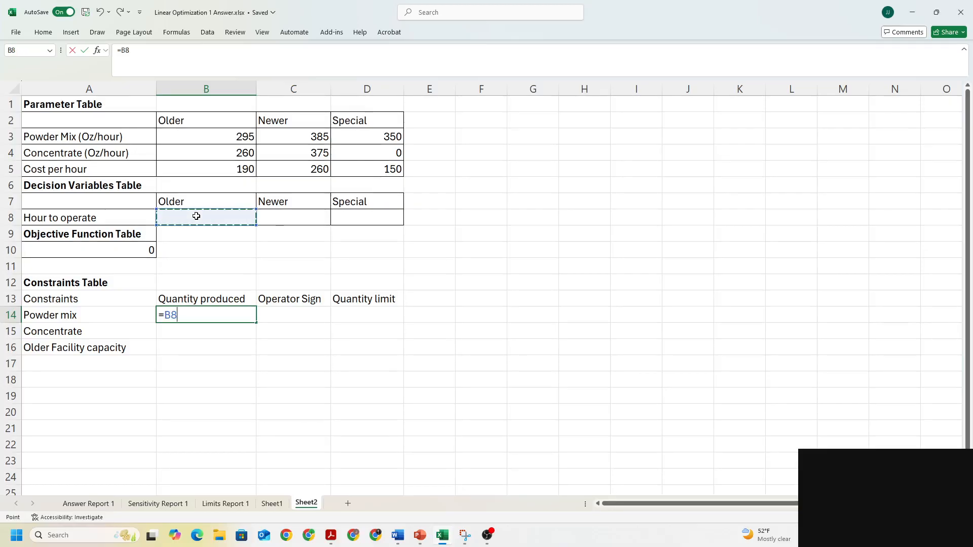
key(BackSpace)
key(BackSpace)
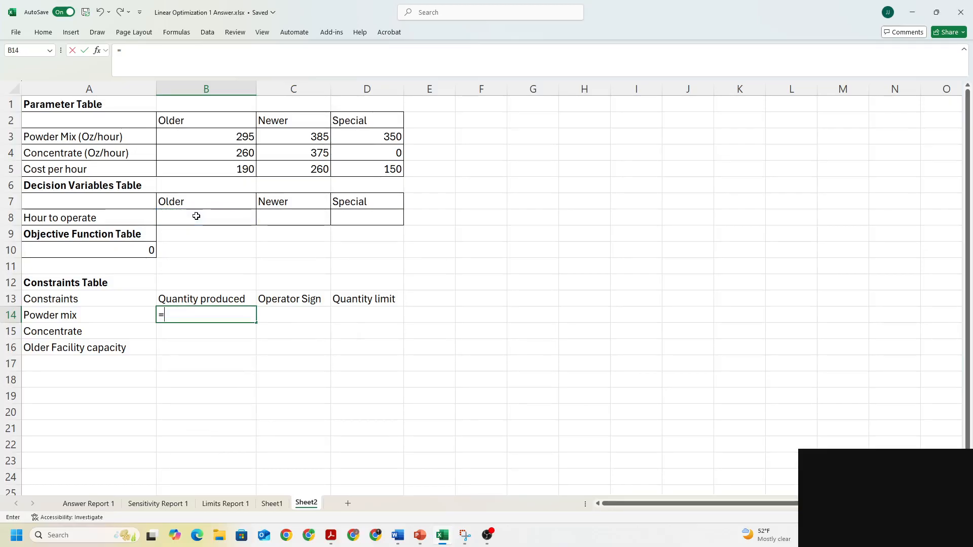
click(209, 137)
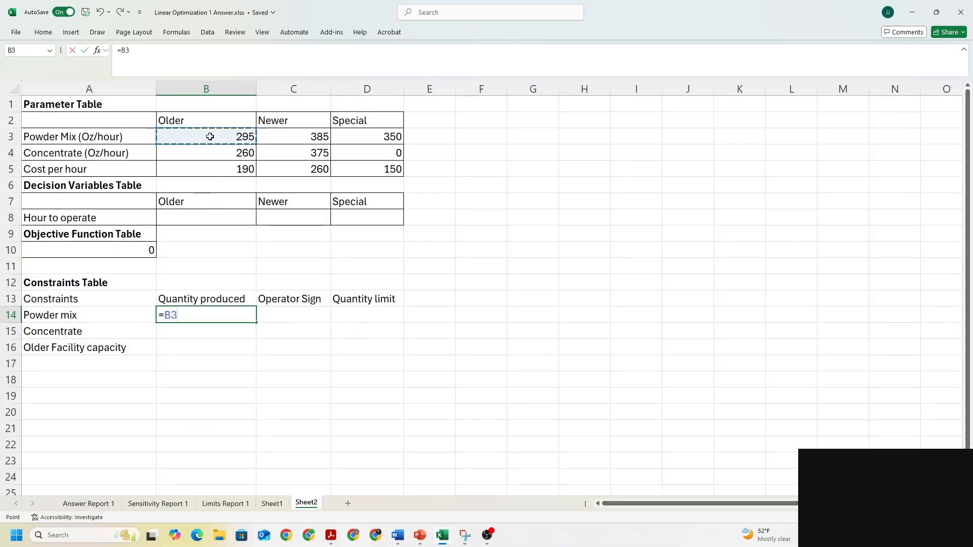
text(*)
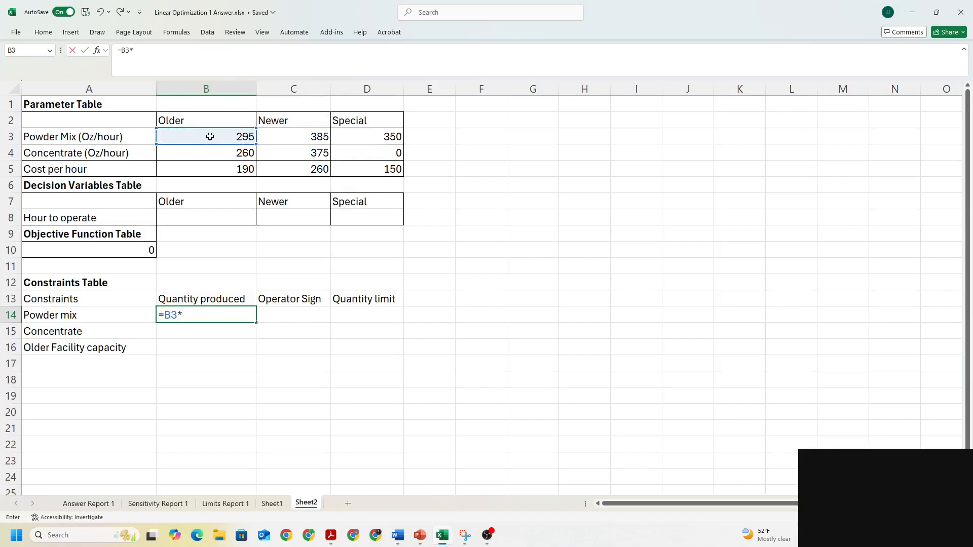
click(208, 214)
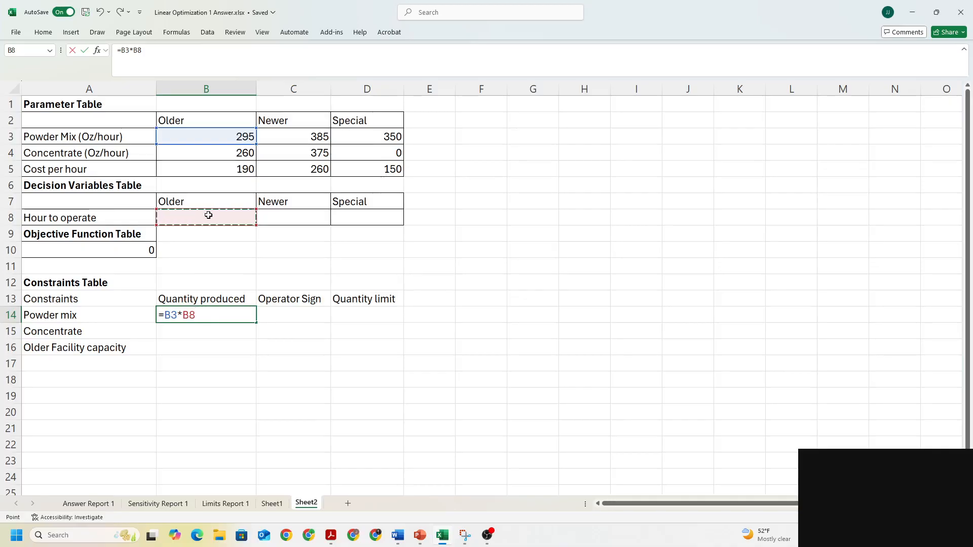
text(+)
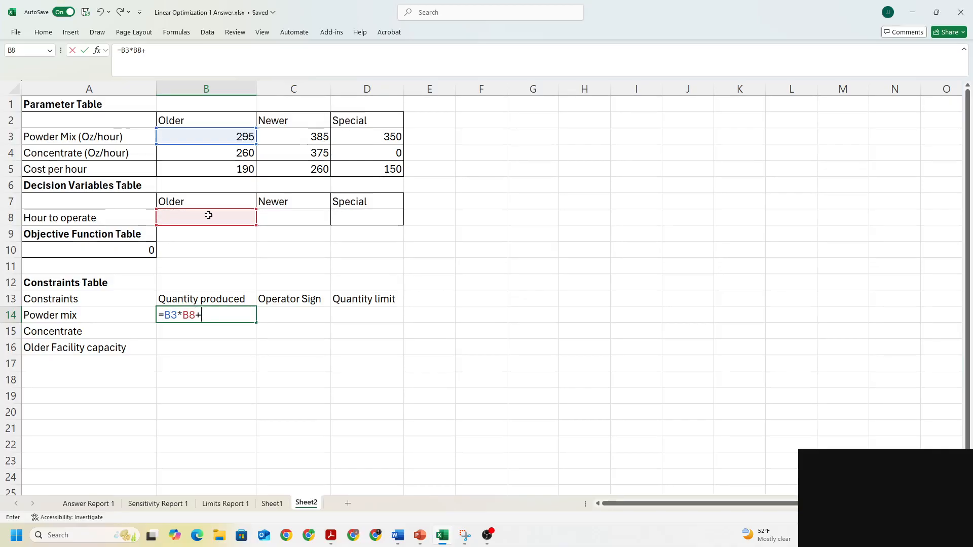
click(277, 135)
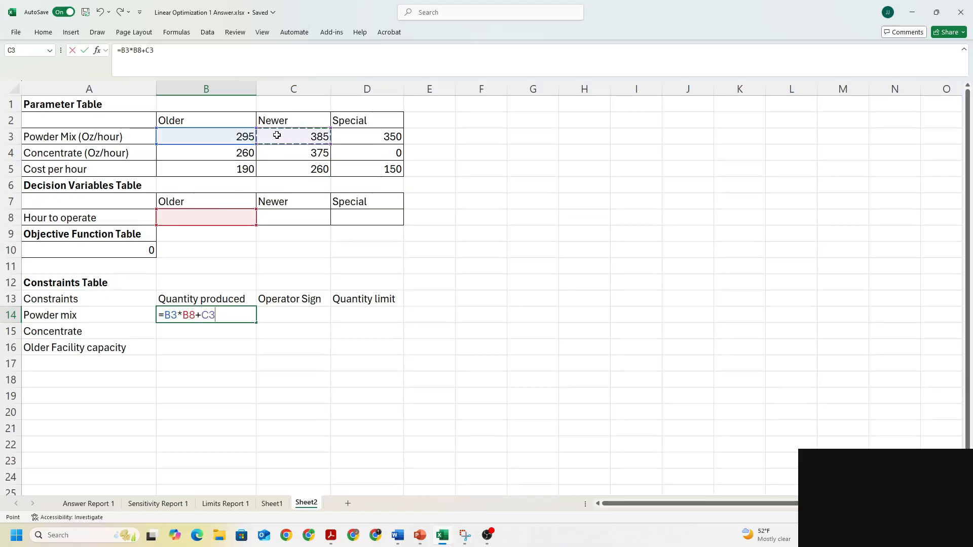
text(*)
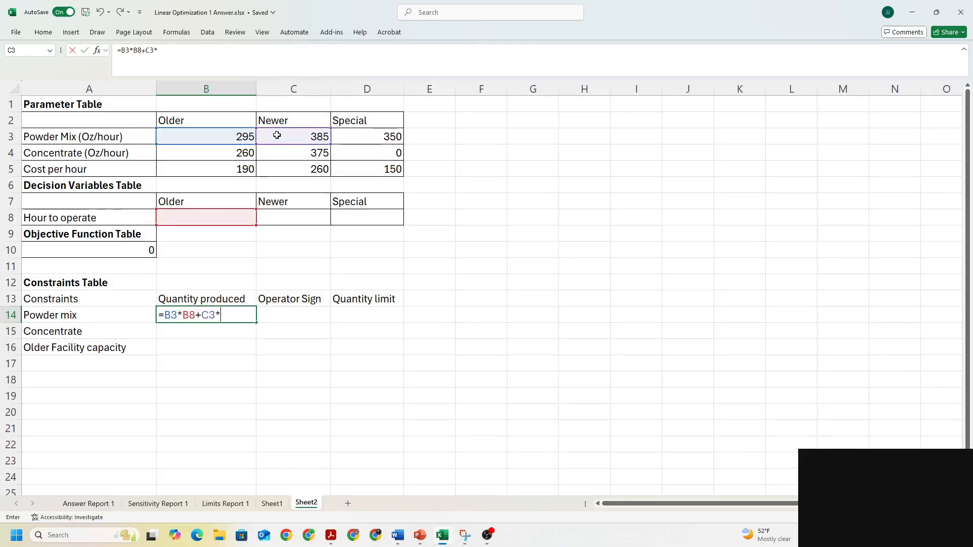
click(292, 216)
text(+)
click(369, 135)
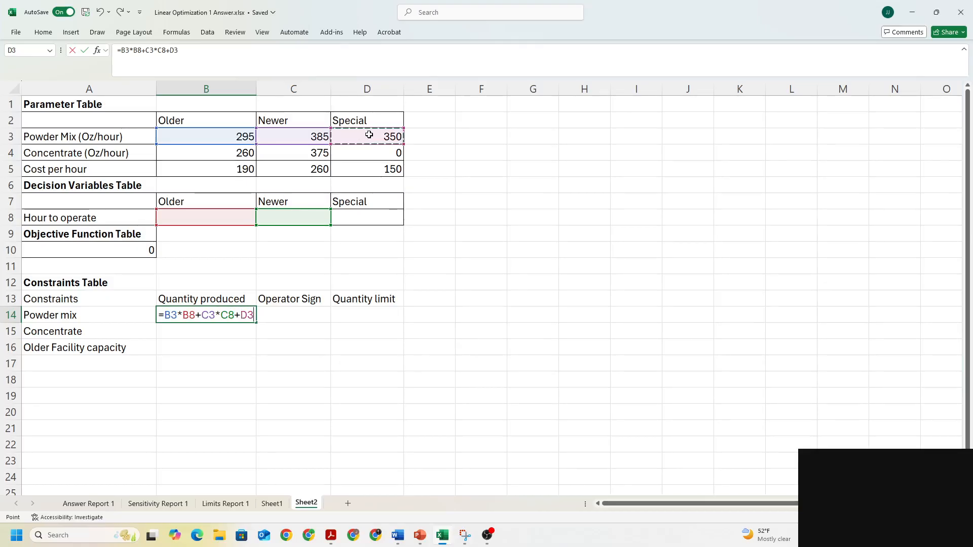
text(*)
click(361, 214)
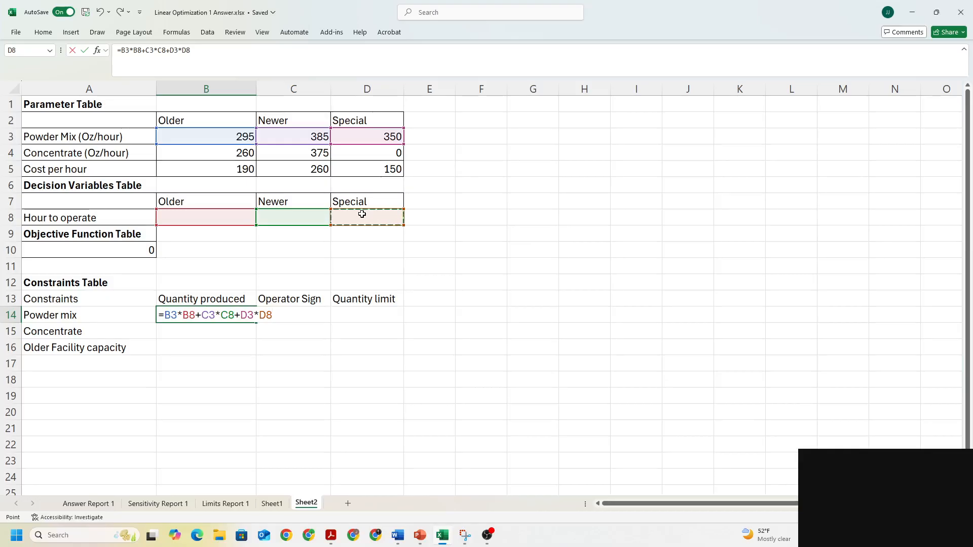
key(Return)
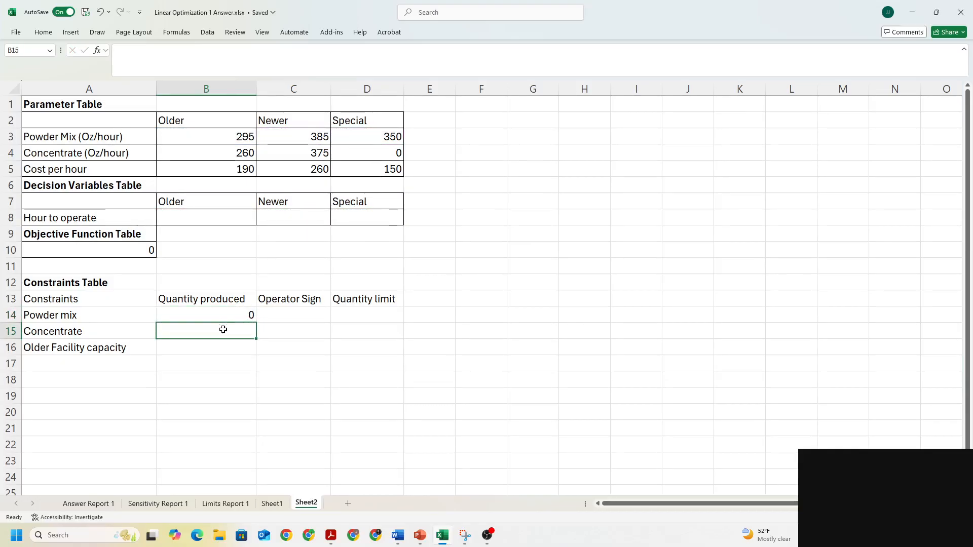
Check the powder mix constraint in the Word document, and enter the sign >= in C14 and the limit 5500 in D14 of the Excel sheet
click(288, 313)
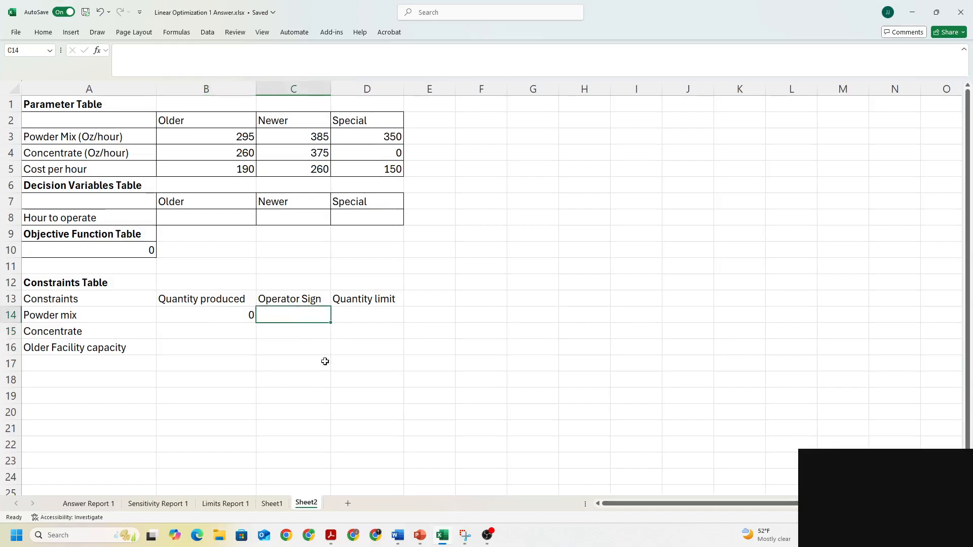
click(398, 535)
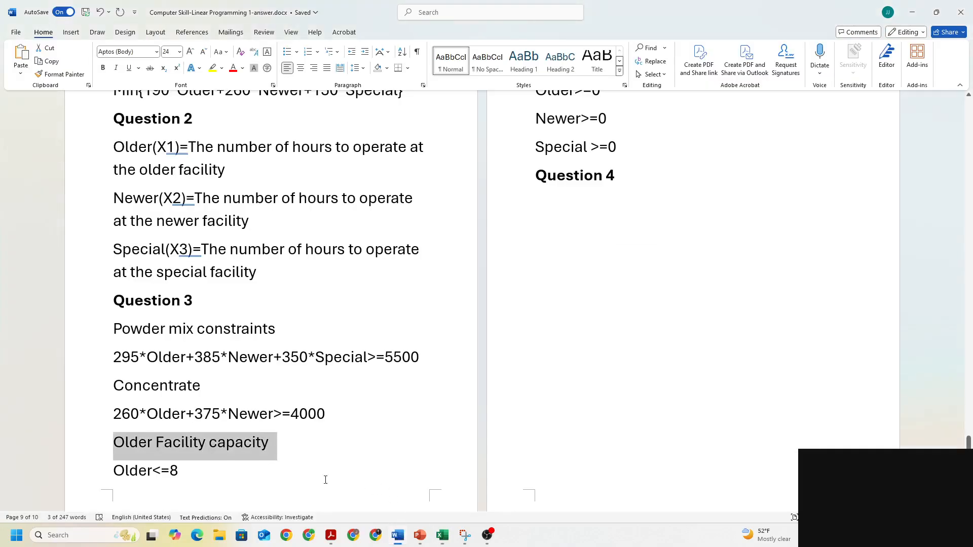
click(237, 421)
drag(276, 416, 299, 416)
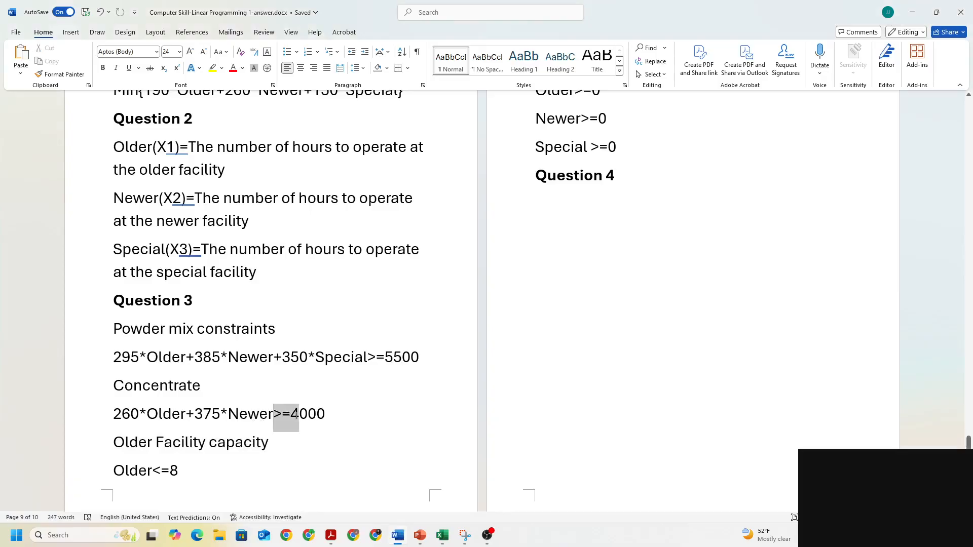
drag(367, 357, 420, 358)
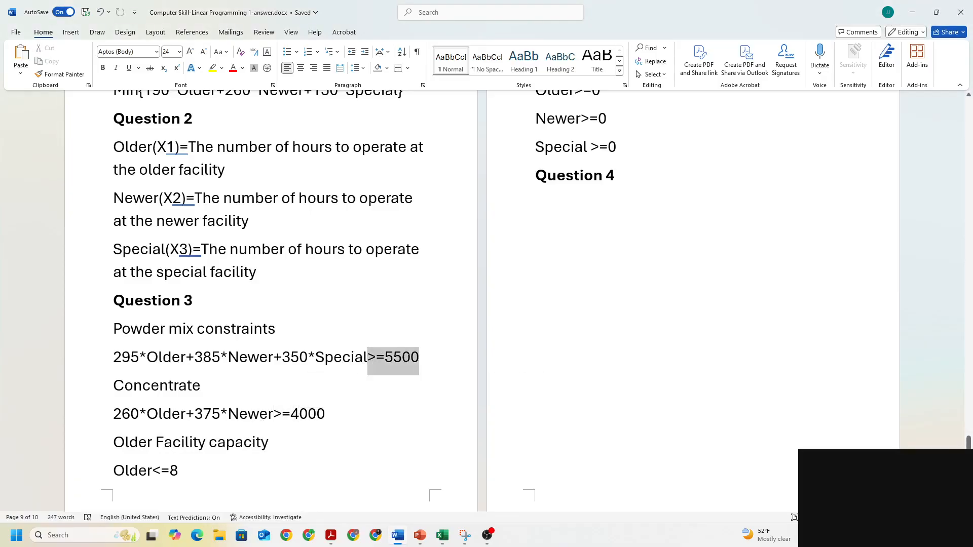
click(399, 537)
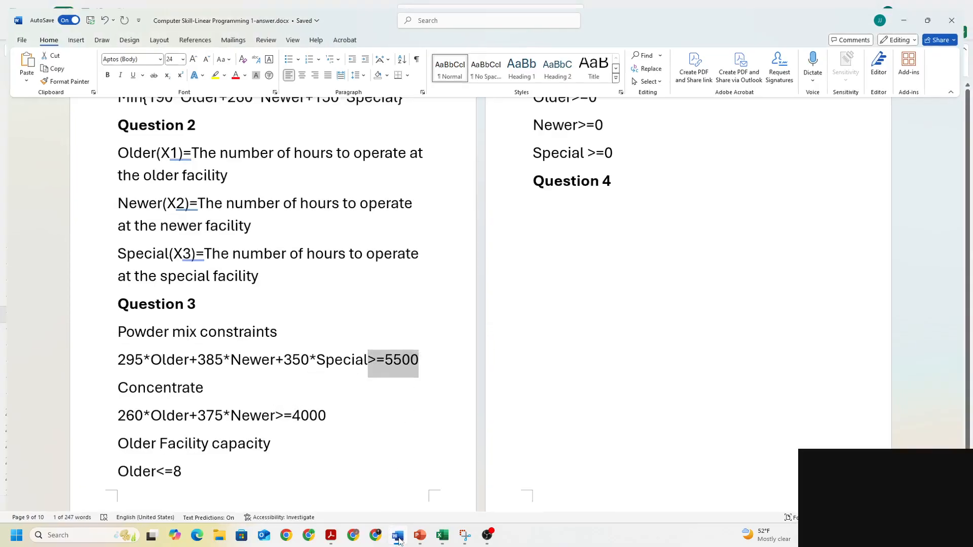
double_click(308, 314)
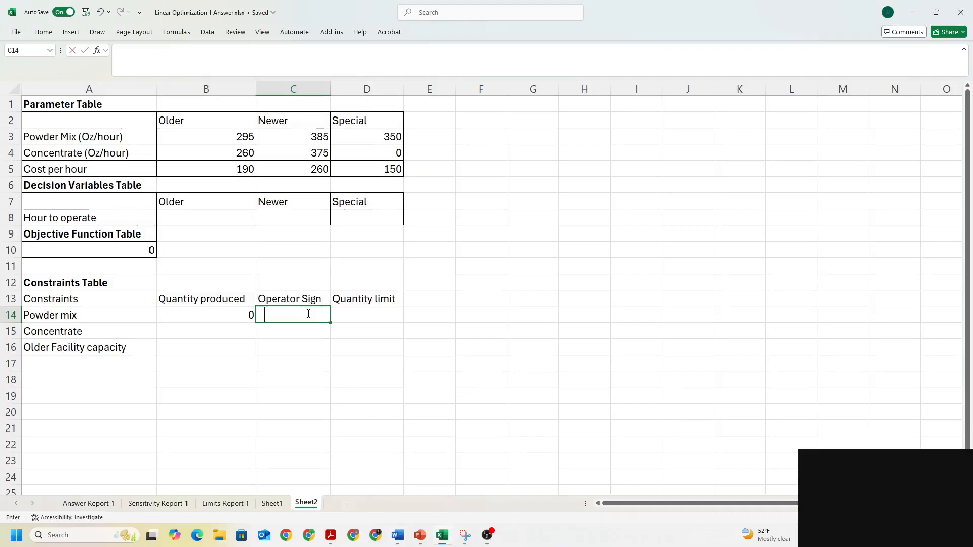
click(354, 314)
text(5500)
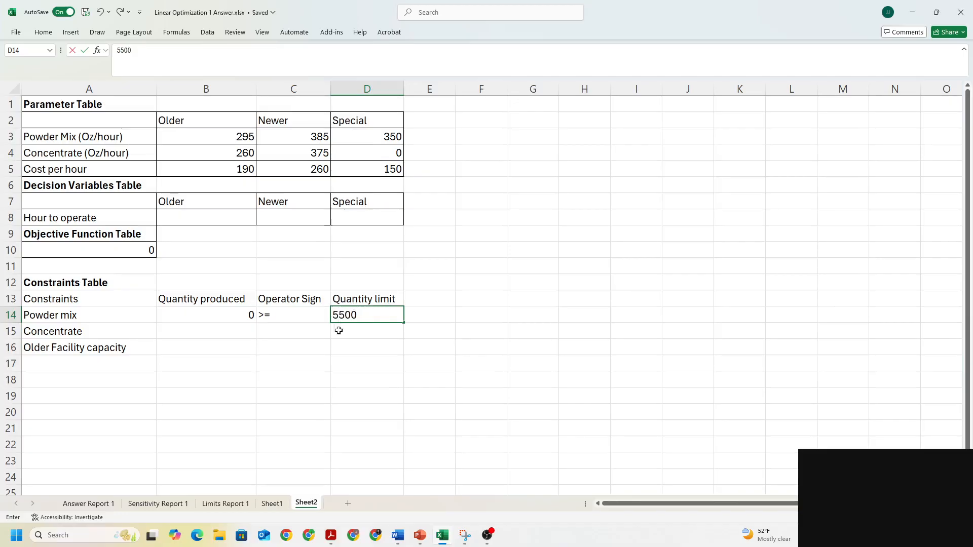
click(304, 361)
Enter the concentrate quantity formula =B4*B8+C4*C8+D4*D8 in B15
click(237, 331)
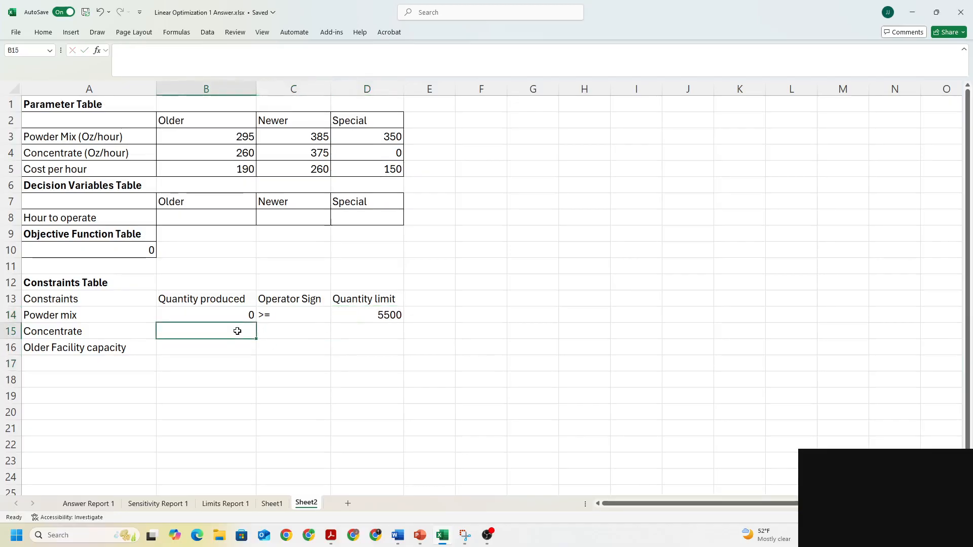
text(=)
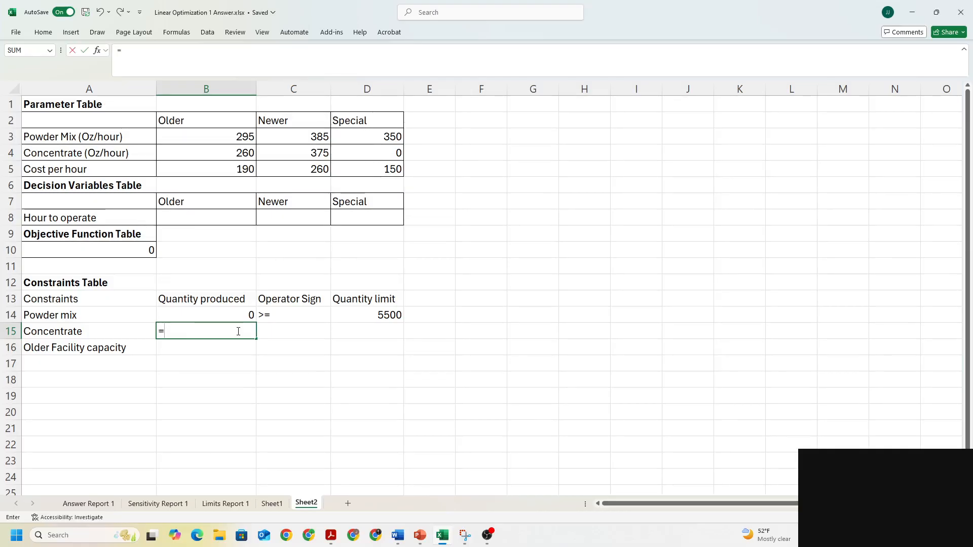
click(225, 154)
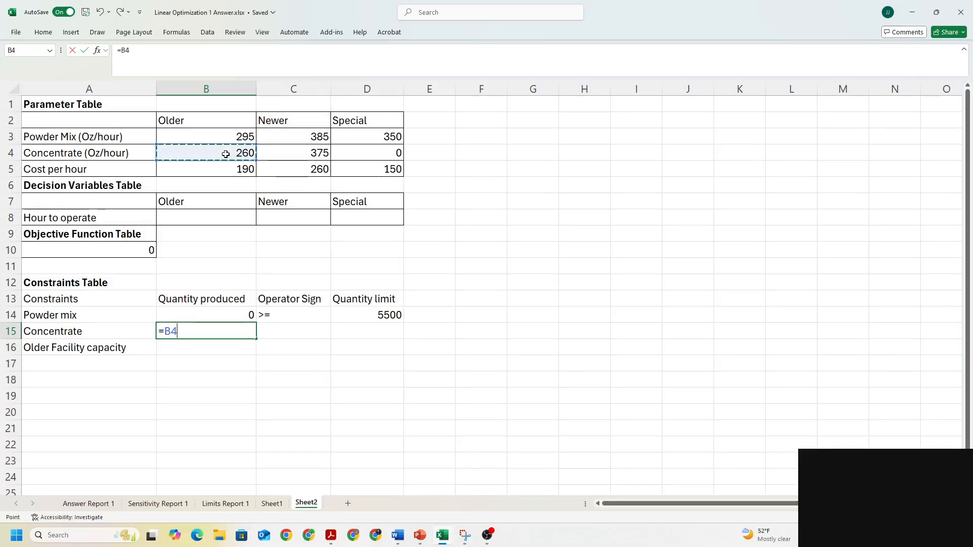
text(*)
click(232, 216)
text(+)
click(307, 148)
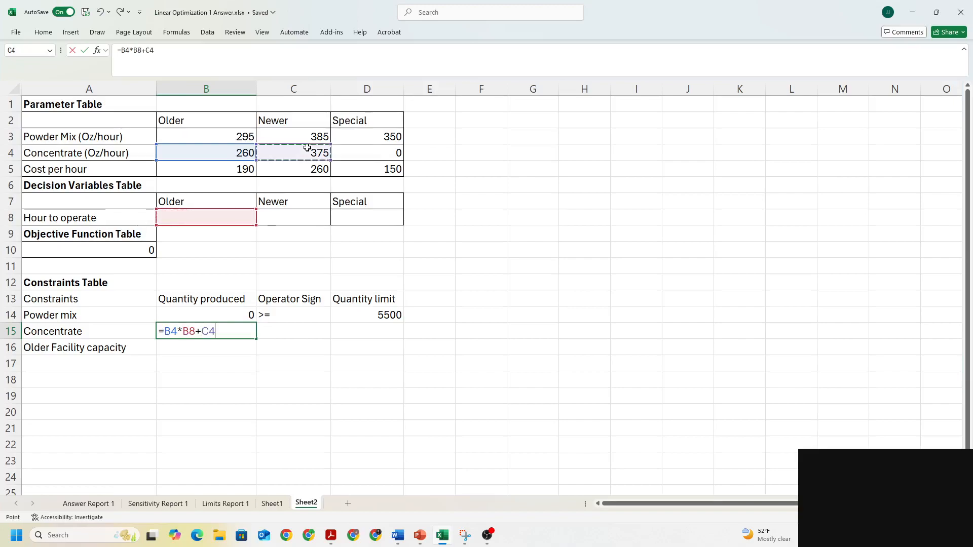
text(*)
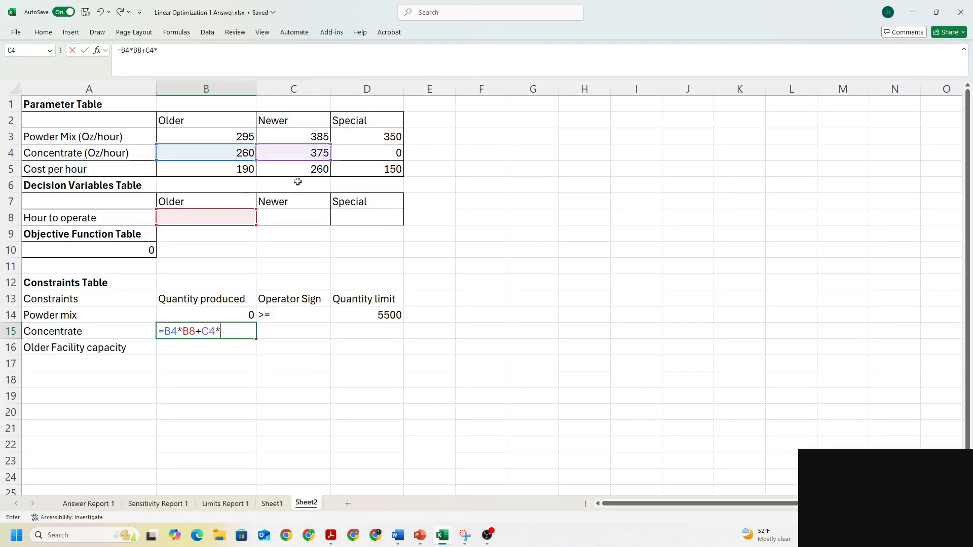
click(292, 216)
text(+)
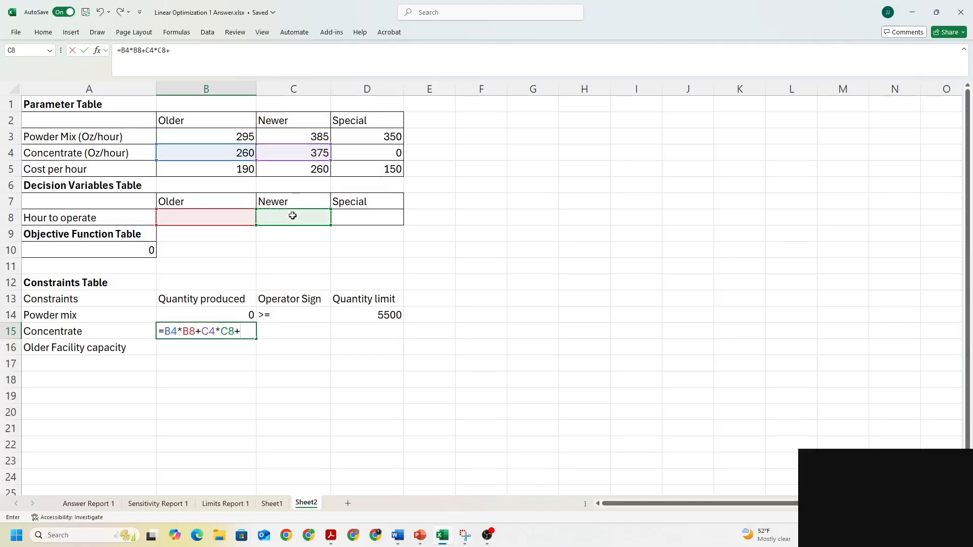
click(355, 154)
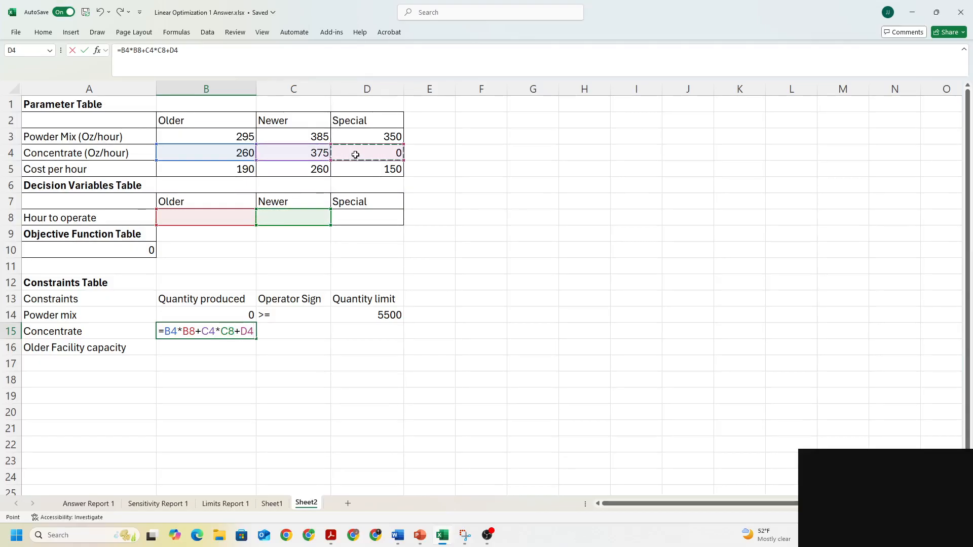
text(*)
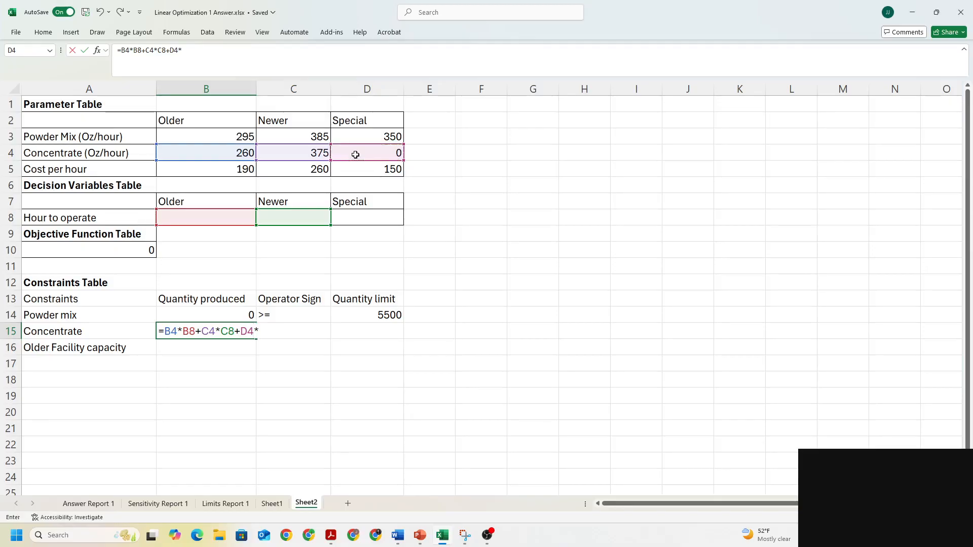
click(356, 214)
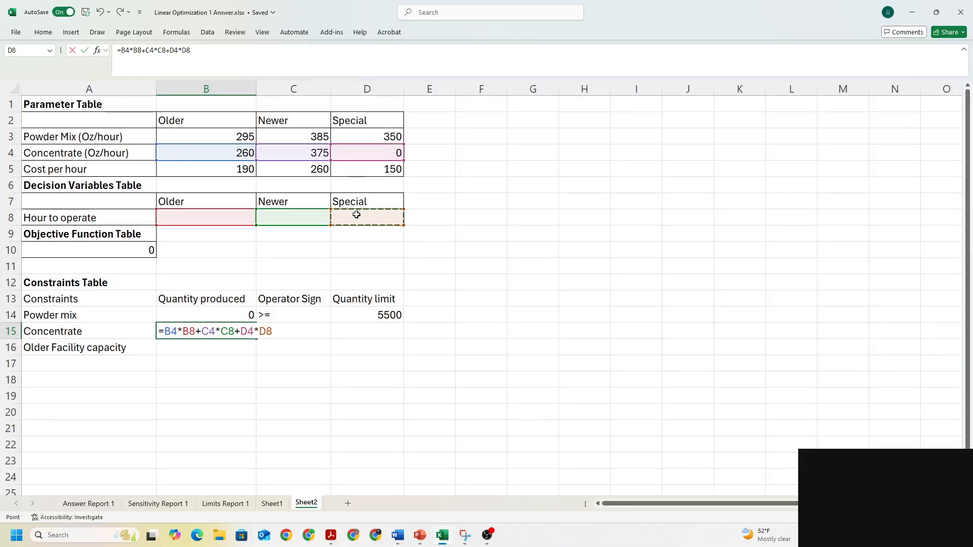
key(Return)
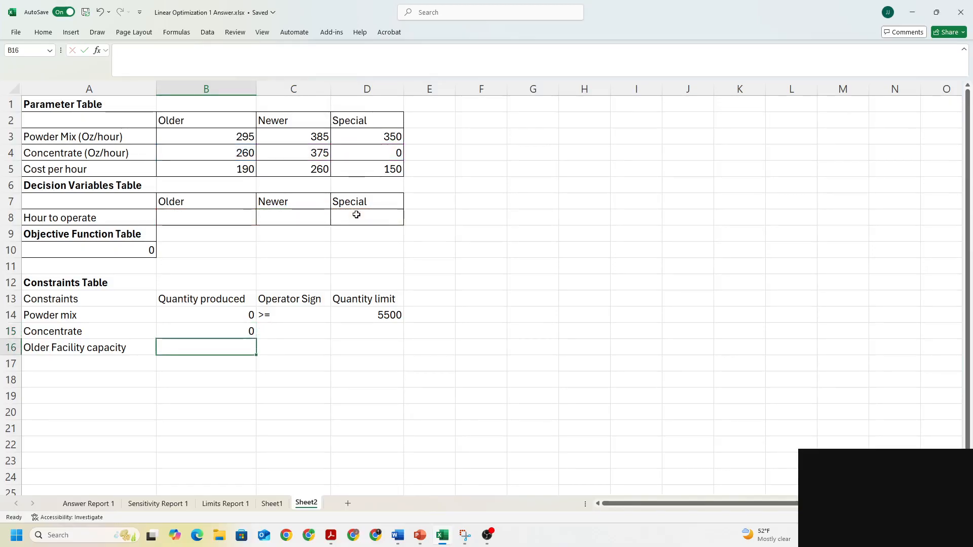
Enter the concentrate sign >= in C15 and, after checking the Word document, the limit 4000 in D15
click(321, 327)
text(>=)
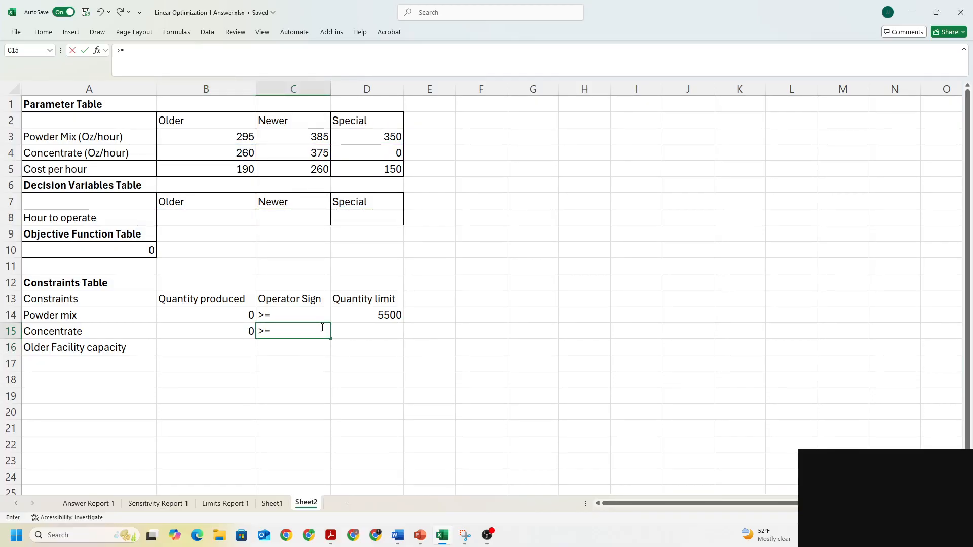
click(398, 535)
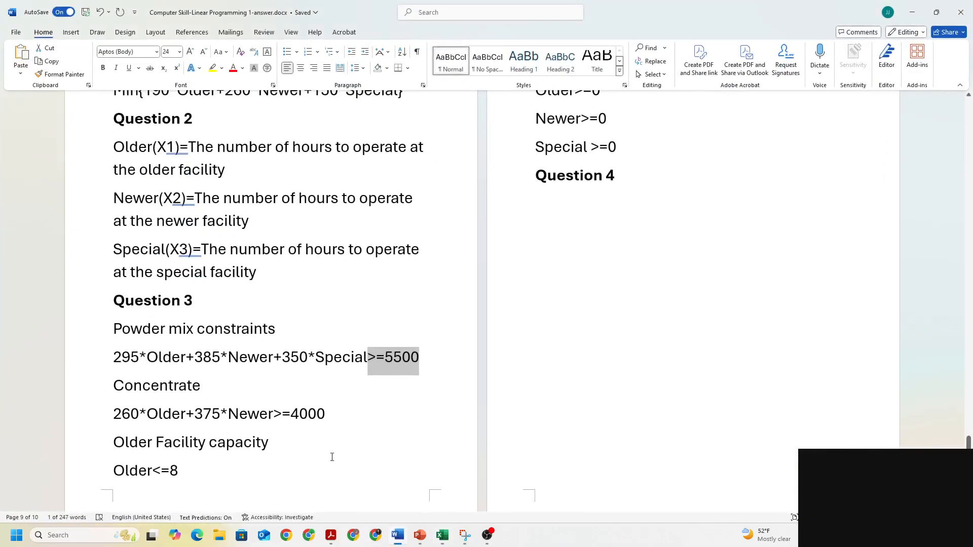
click(397, 535)
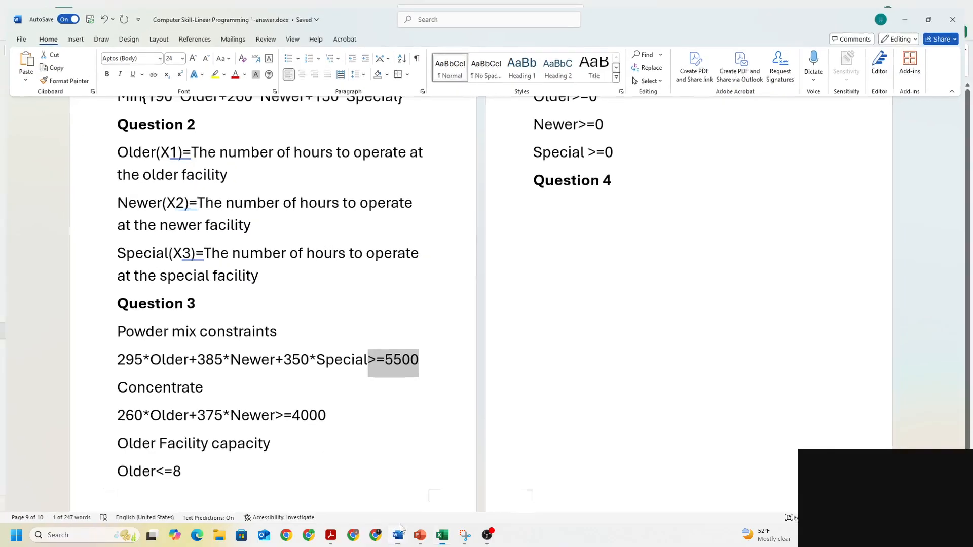
click(373, 327)
text(4000)
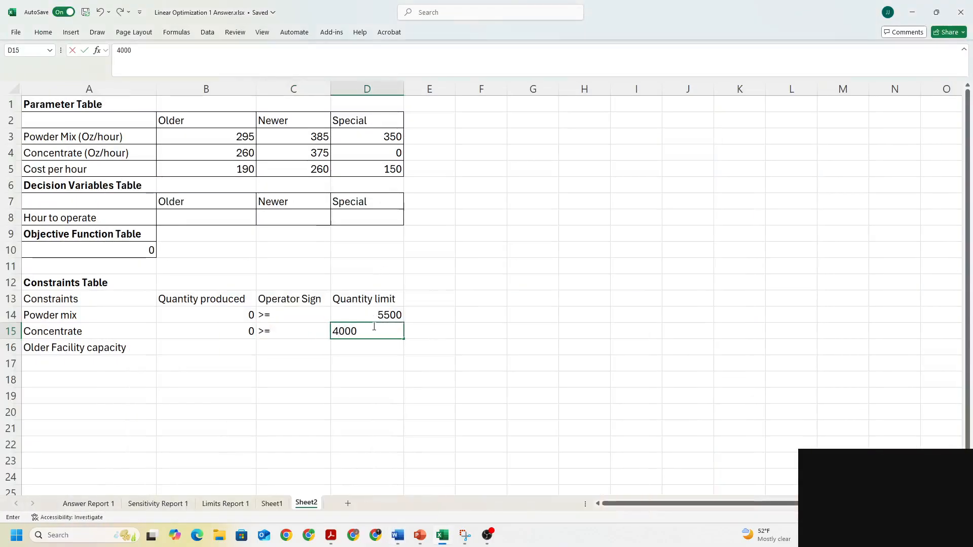
click(291, 361)
Check the older facility capacity constraint in the Word document and enter the formula =B8 in B16 of the Excel sheet
click(243, 345)
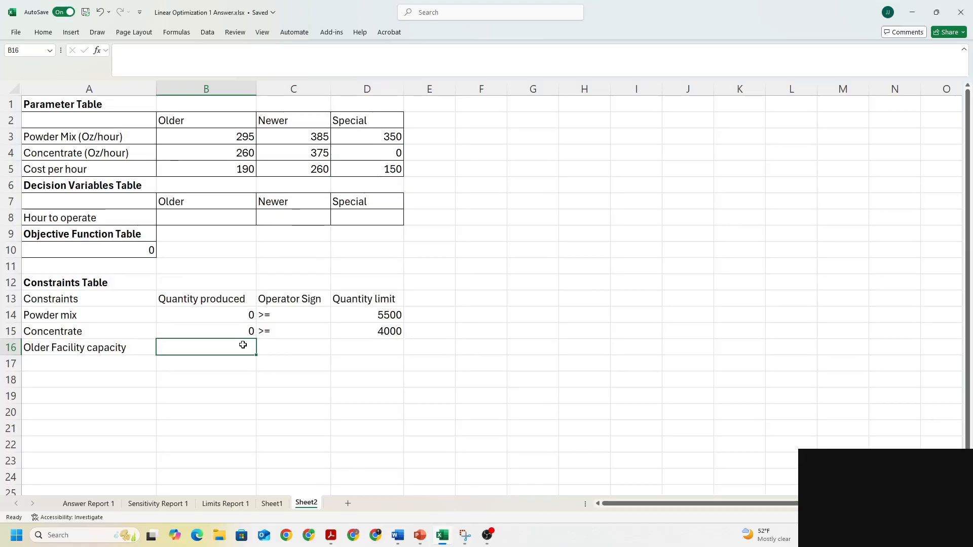
click(398, 535)
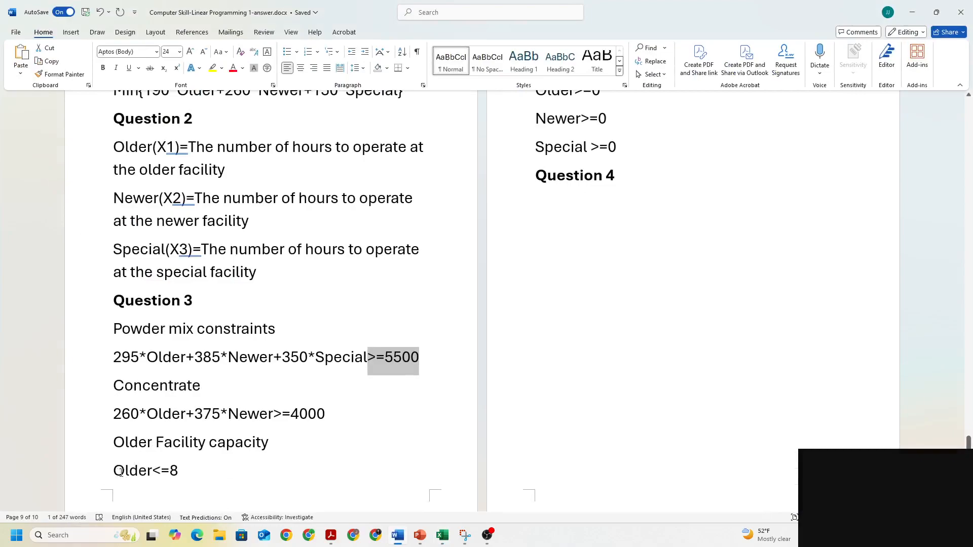
click(398, 535)
text(=)
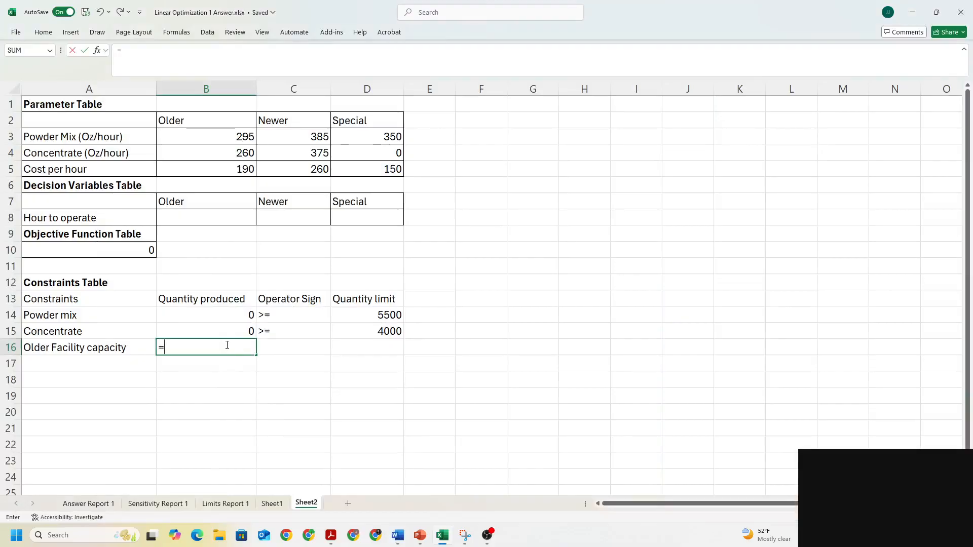
click(214, 219)
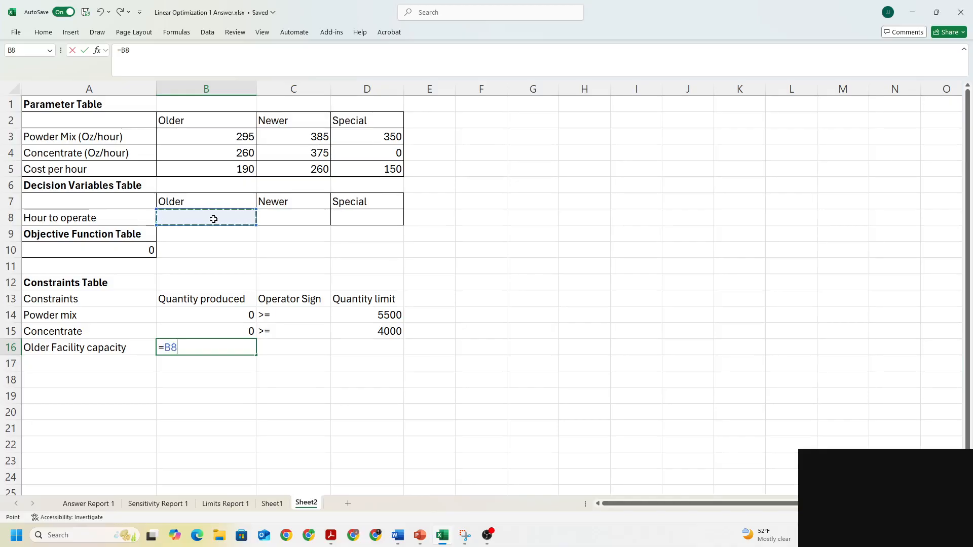
key(Return)
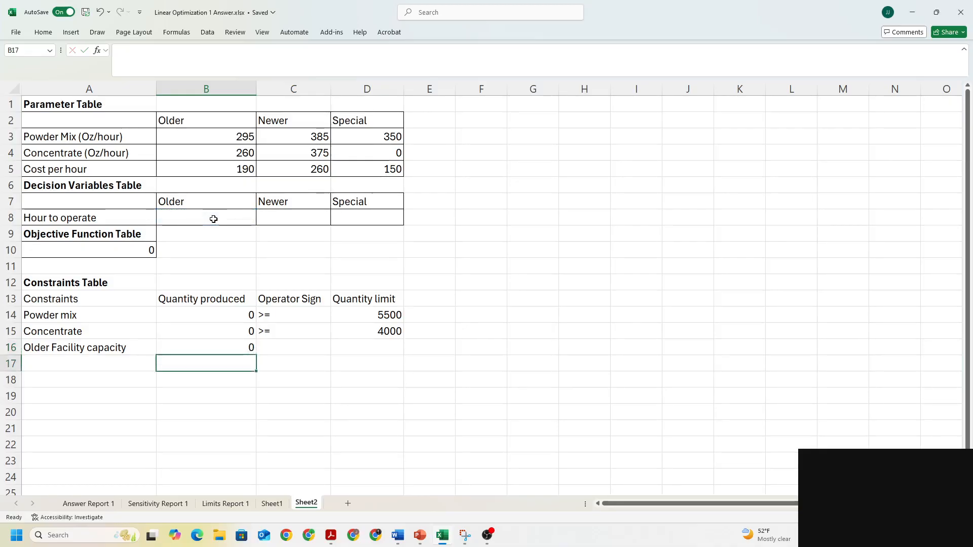
Enter the older facility capacity sign <= in C16 and the limit 8 in D16
click(311, 351)
text(>)
text(<=)
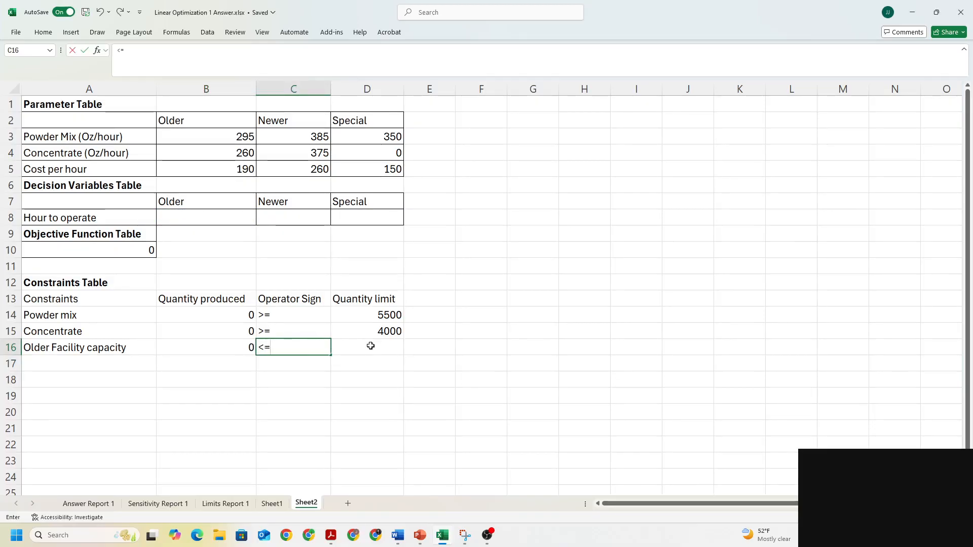
click(370, 346)
text(8)
click(326, 398)
Apply all borders to the constraints table in A13:D16
drag(76, 297, 371, 354)
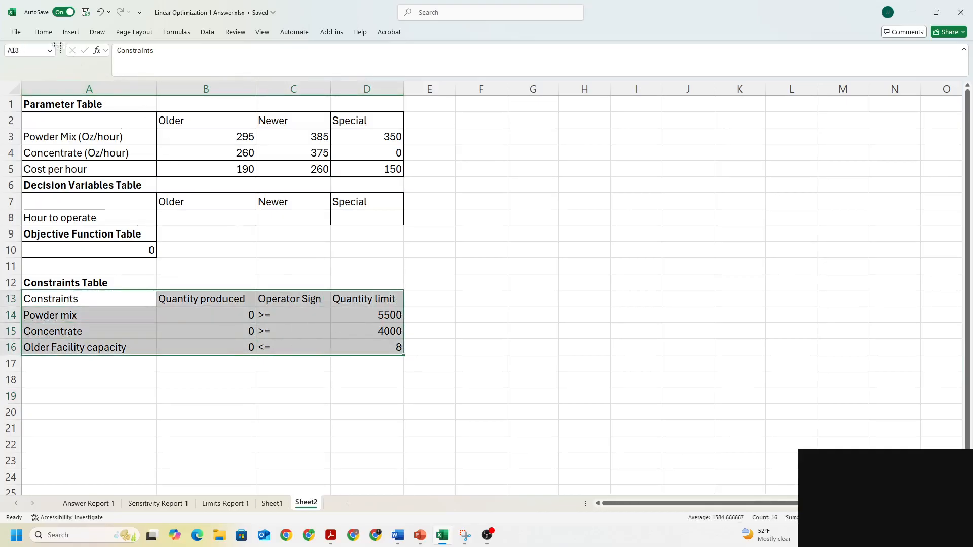
click(43, 32)
click(152, 68)
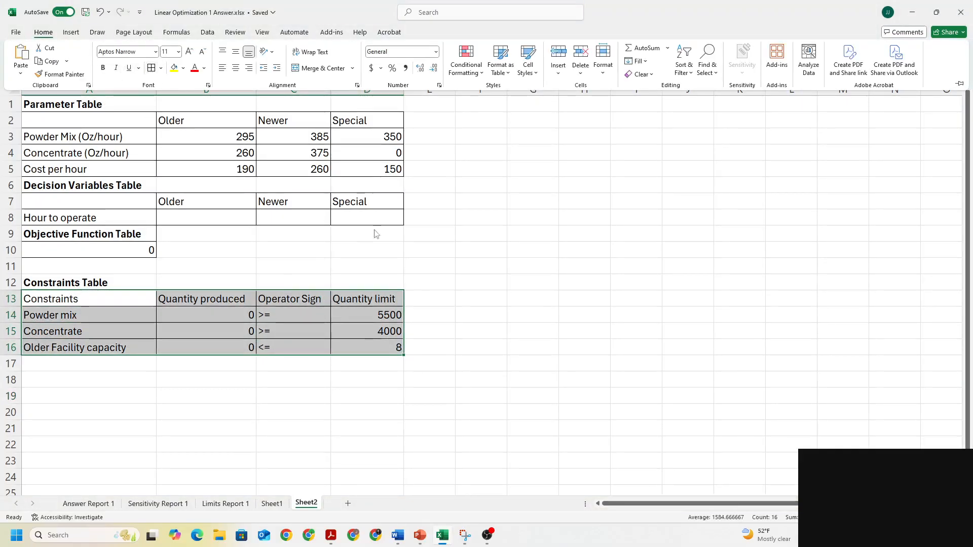
click(430, 237)
click(290, 262)
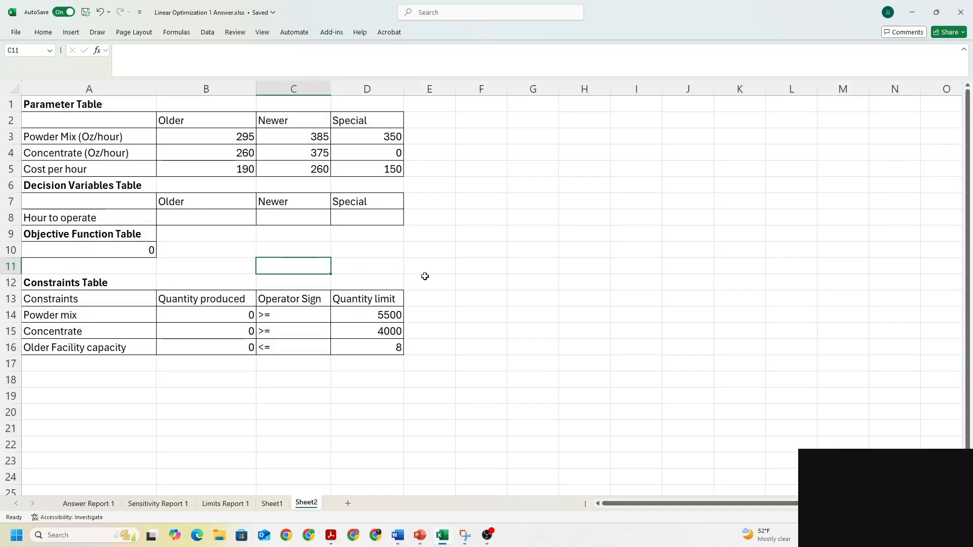
click(445, 300)
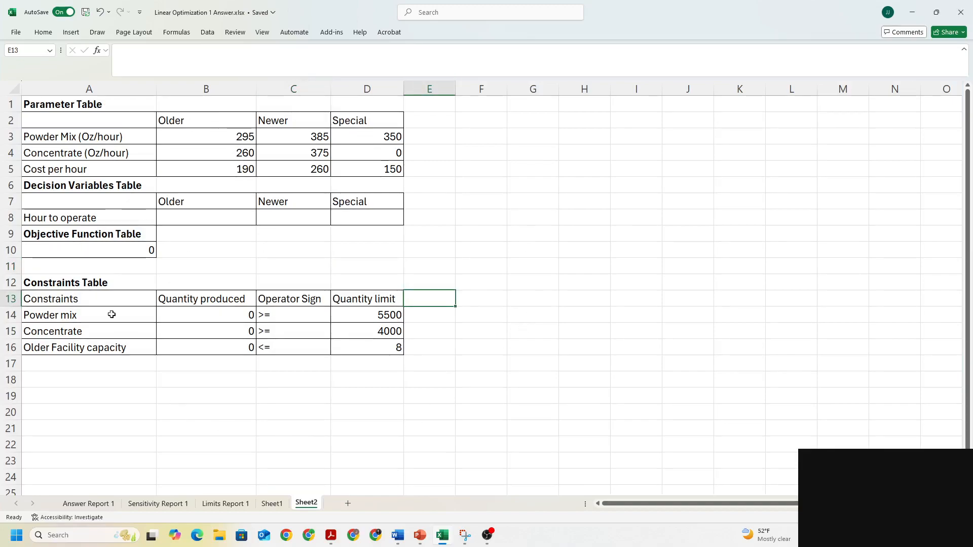
click(428, 237)
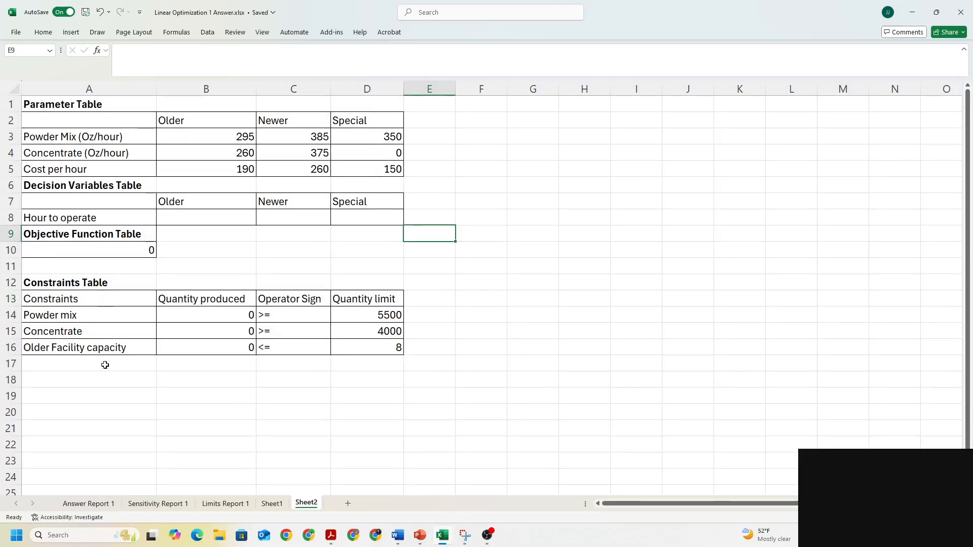
Open Solver and set the objective to cell $A$10 with the Min option
click(75, 33)
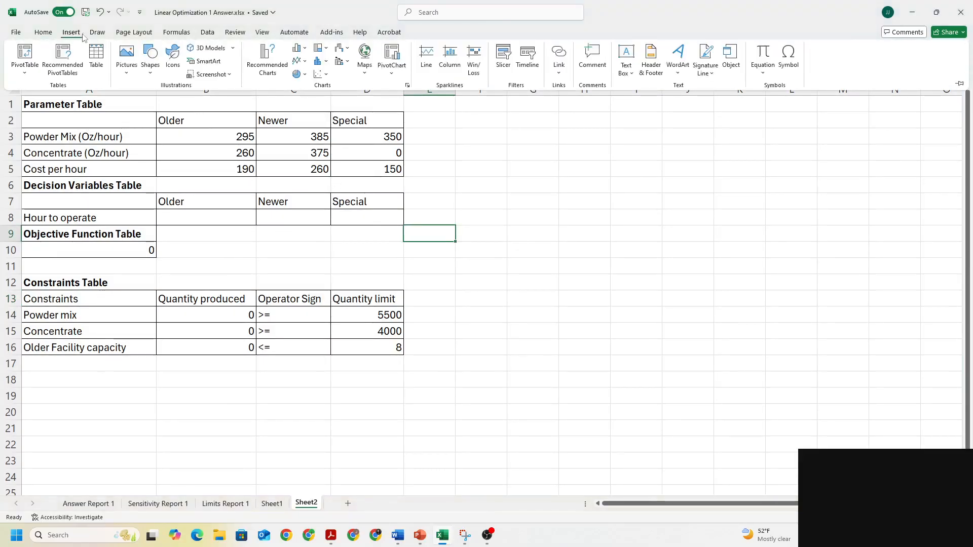
click(208, 33)
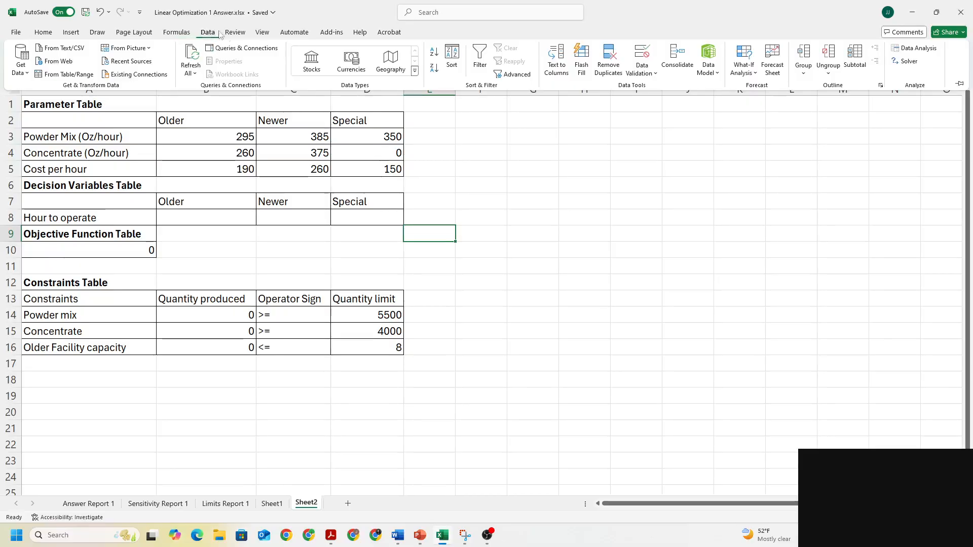
click(907, 61)
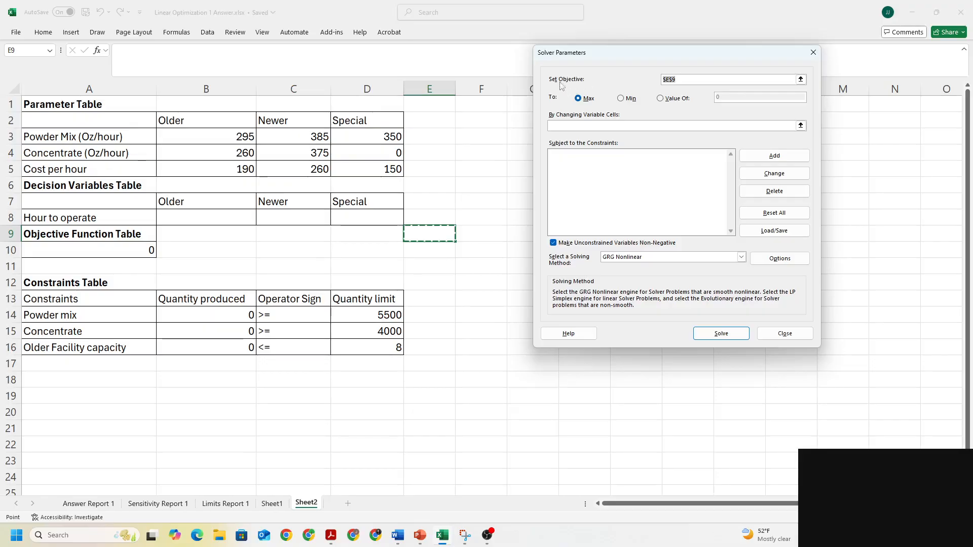
click(801, 80)
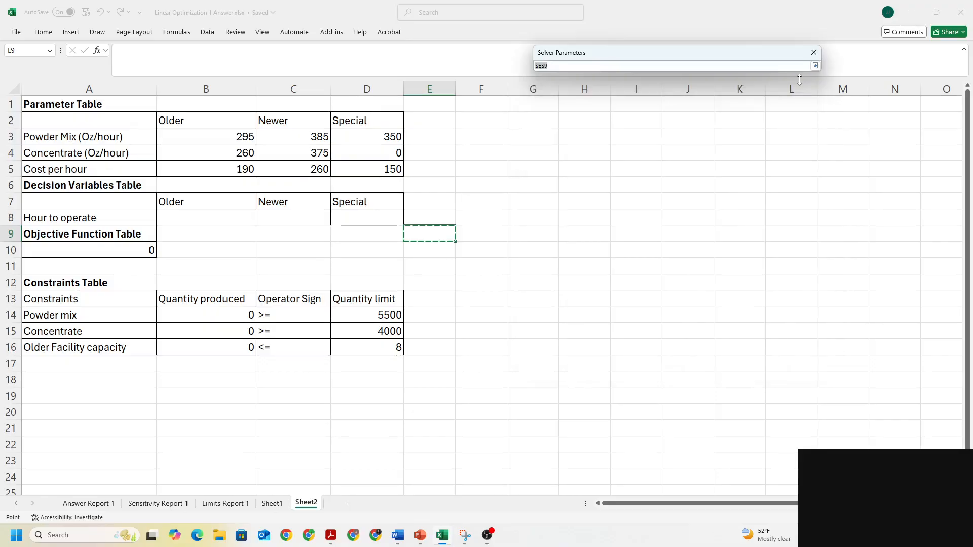
click(121, 249)
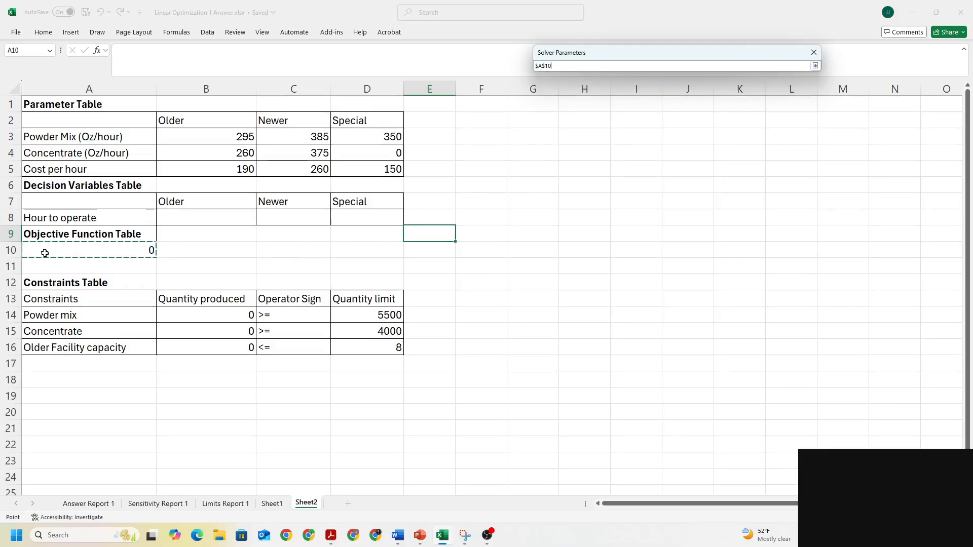
click(815, 65)
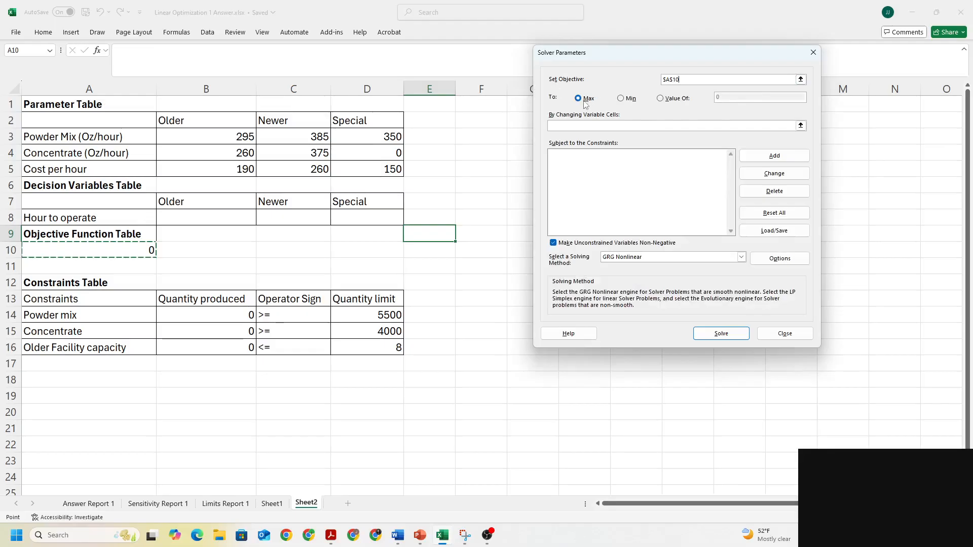
click(621, 98)
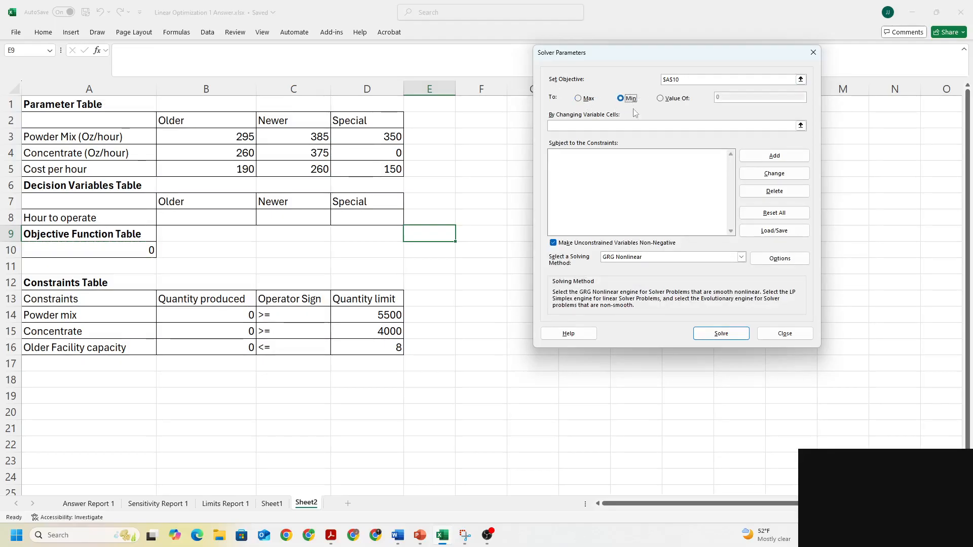
Set Solver's changing variable cells to the hours to operate, $B$8:$D$8
click(600, 126)
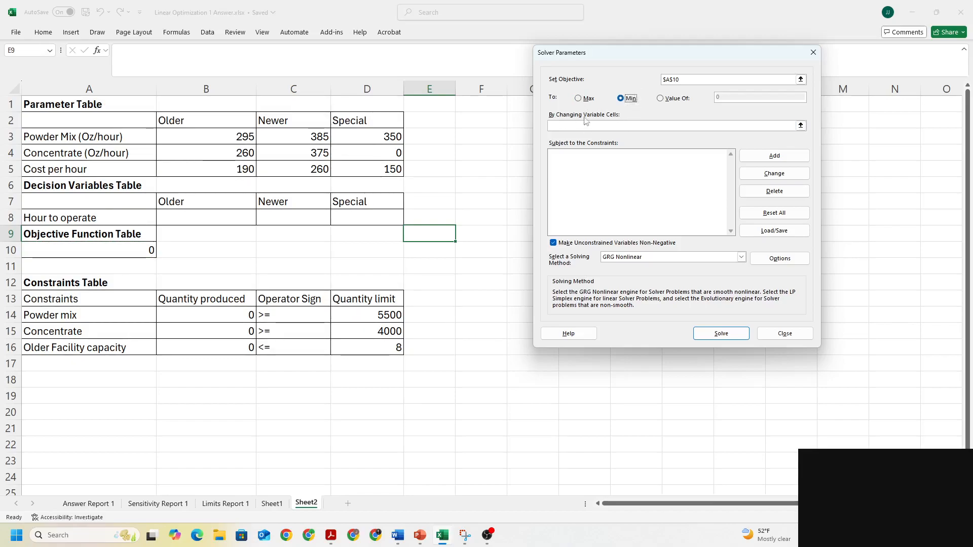
click(801, 125)
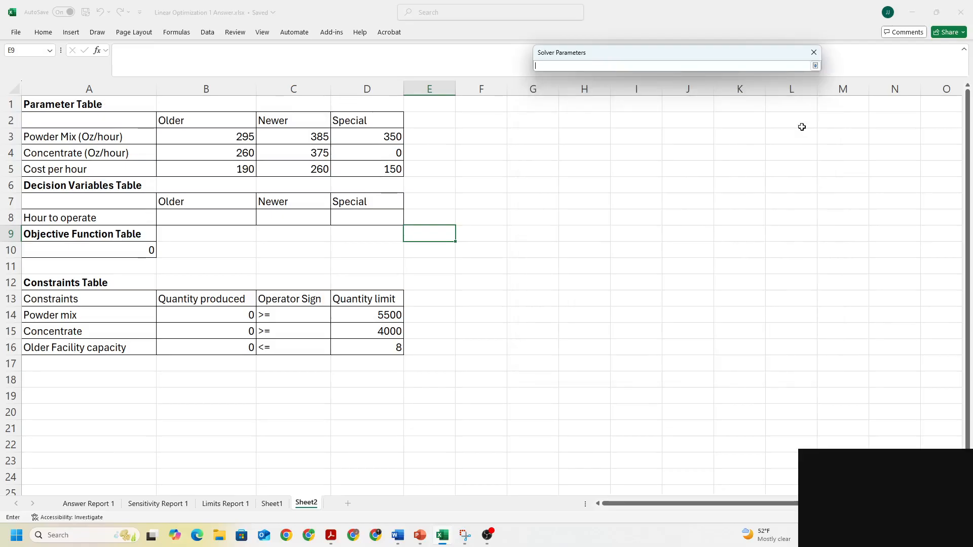
drag(186, 218, 363, 219)
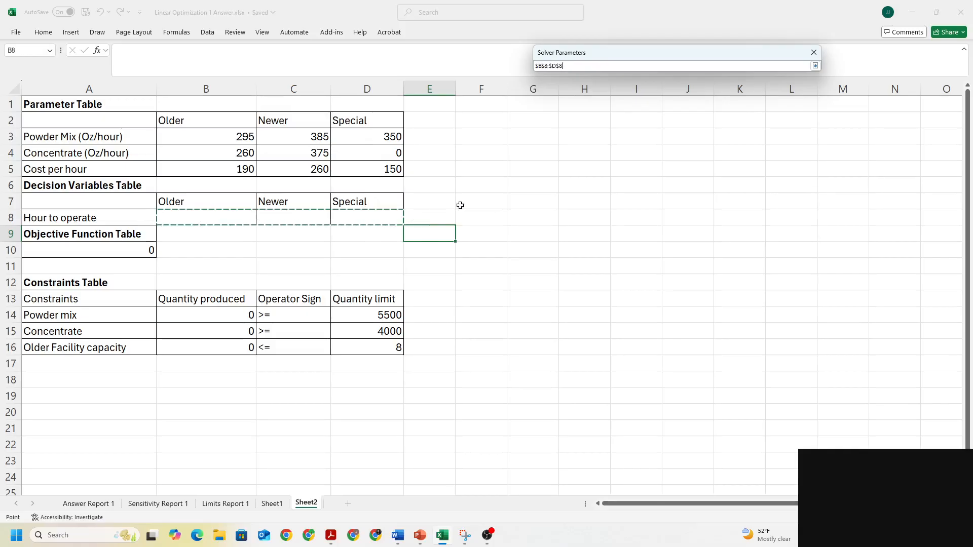
click(814, 67)
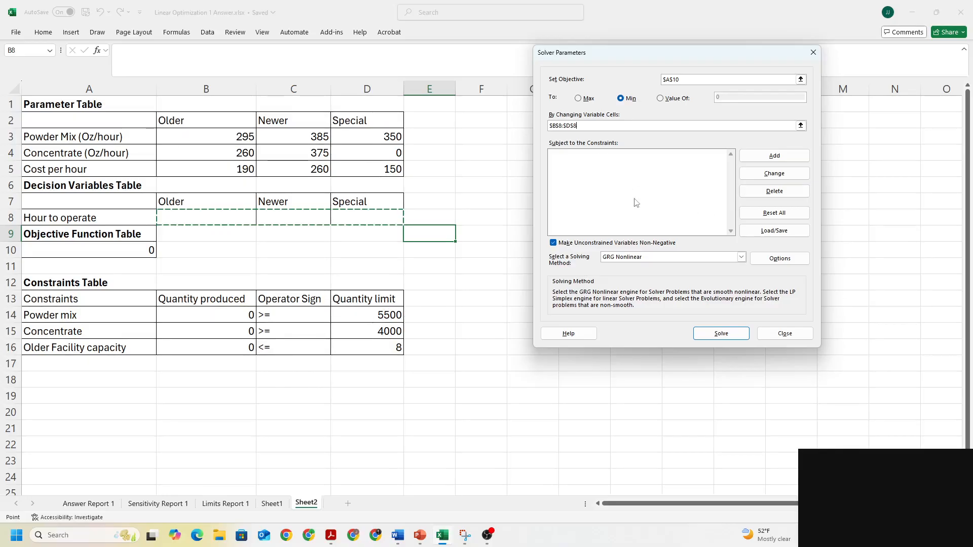
Add the Solver constraint $B$14:$B$15 >= $D$14:$D$15 for powder mix and concentrate
click(771, 156)
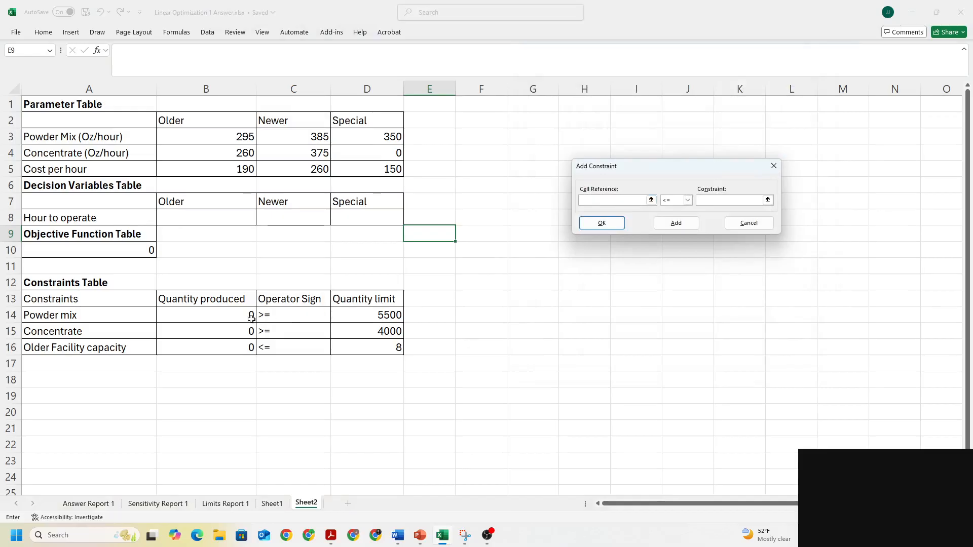
drag(241, 315, 240, 327)
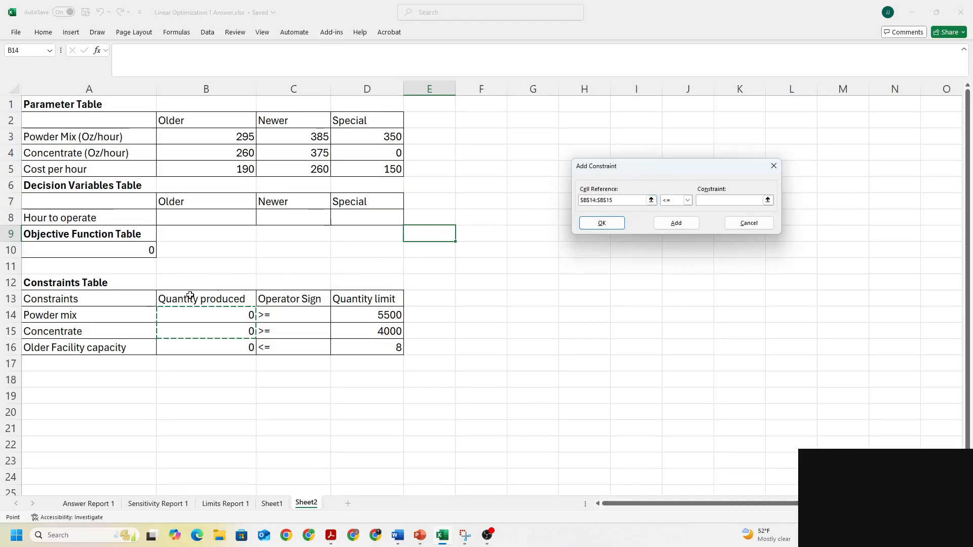
click(702, 200)
click(676, 201)
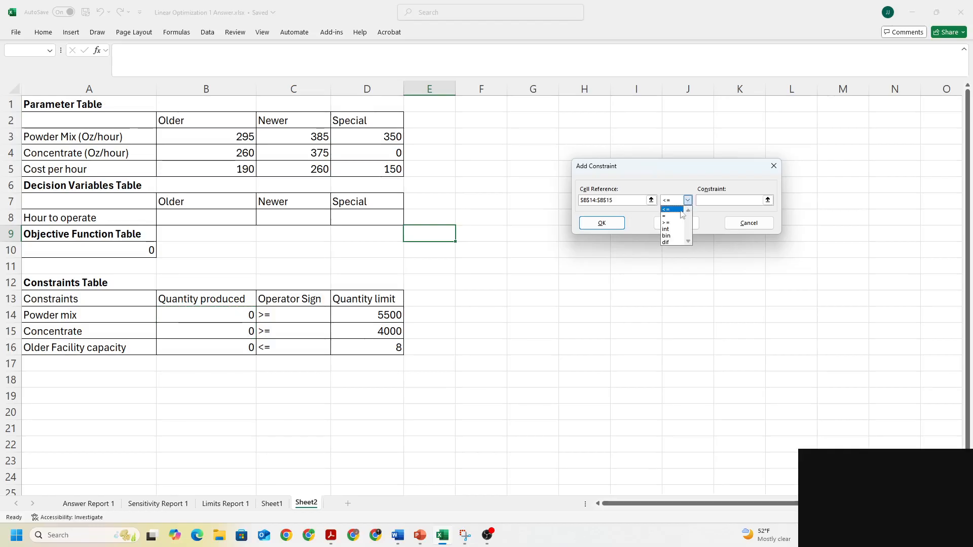
click(673, 223)
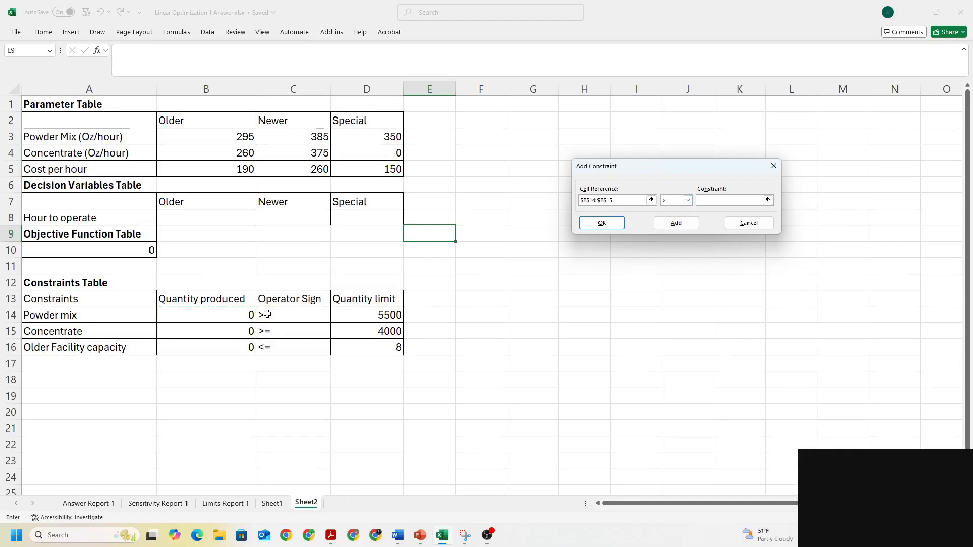
click(768, 201)
drag(387, 315, 386, 331)
click(775, 179)
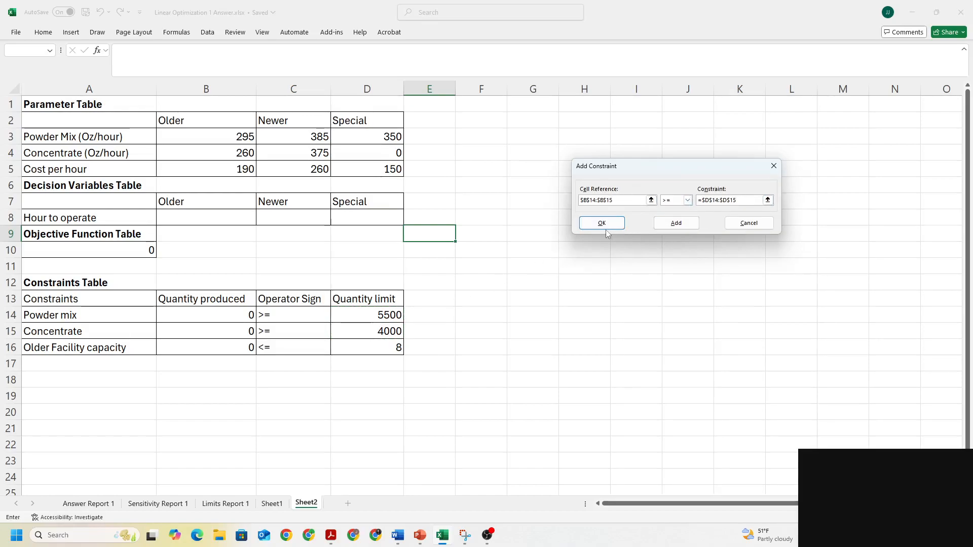
click(676, 224)
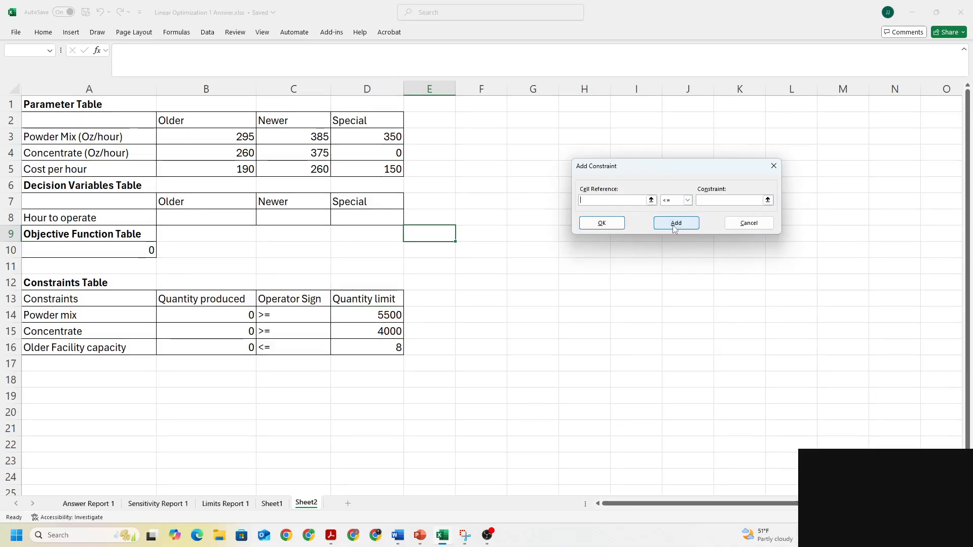
Add the older facility capacity constraint $B$16 <= $D$16 and return to the Solver parameters
click(201, 348)
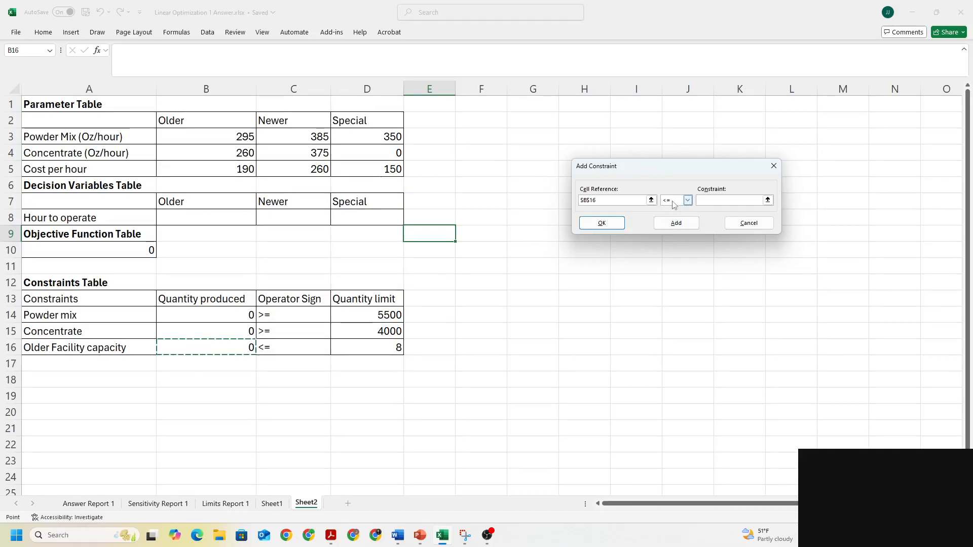
click(768, 201)
click(393, 348)
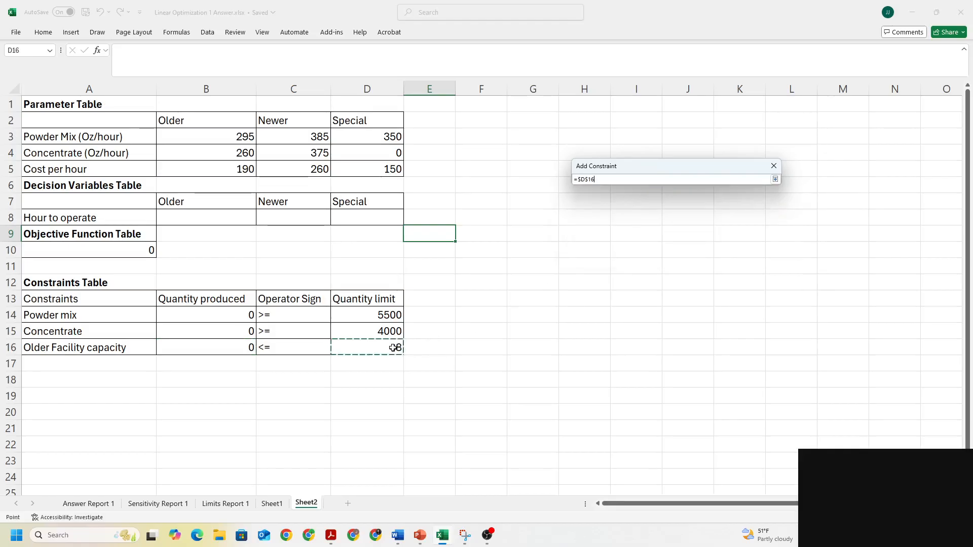
click(776, 180)
click(608, 224)
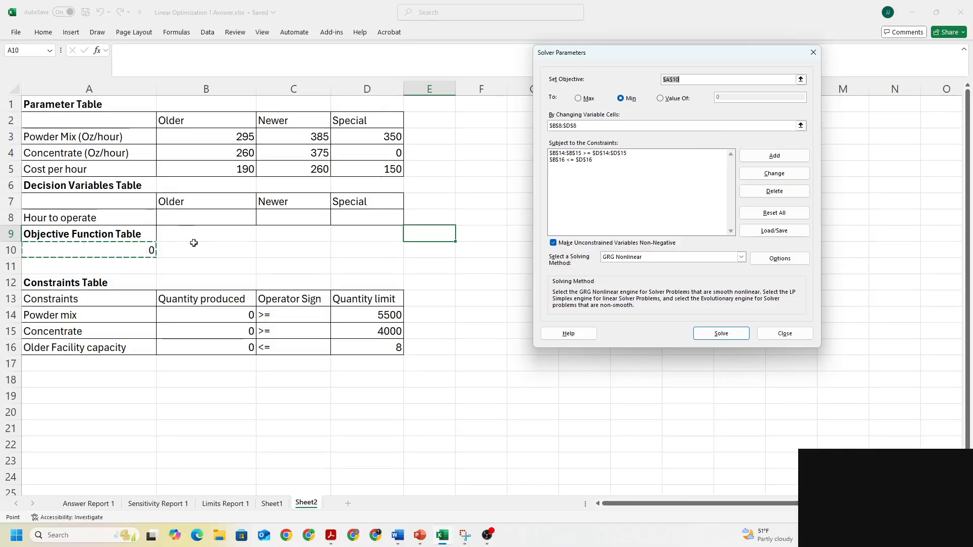
Choose the Simplex LP solving method, solve the model, and move the results dialog off the tables
click(581, 125)
click(646, 257)
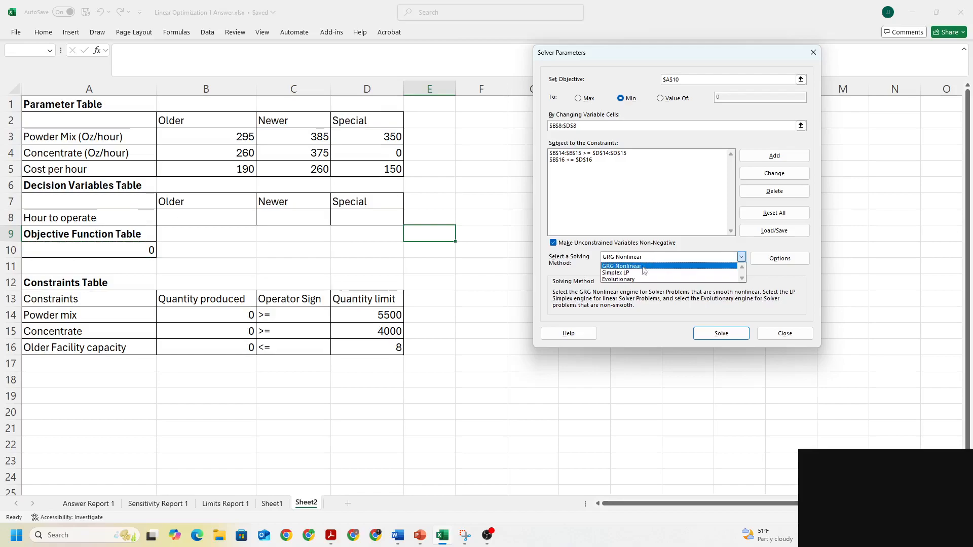
click(632, 274)
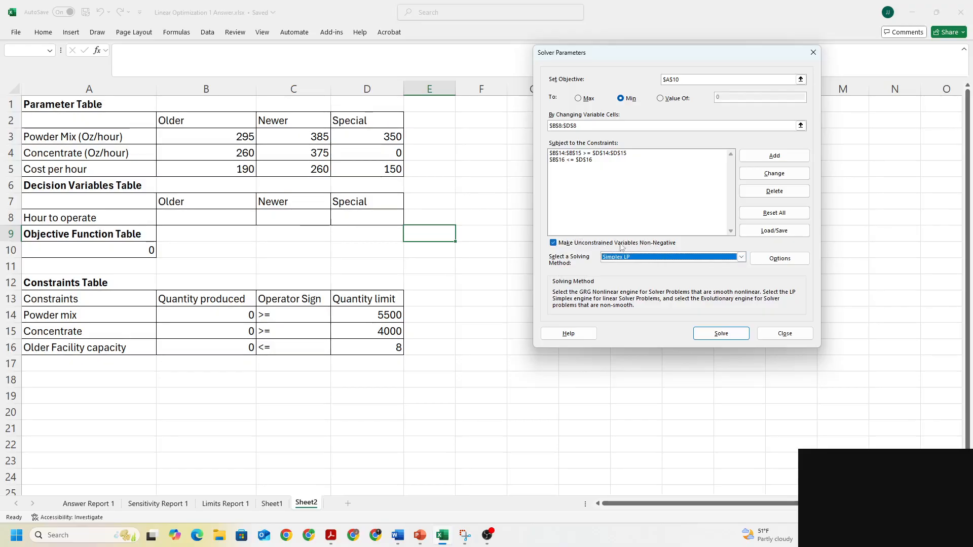
click(721, 334)
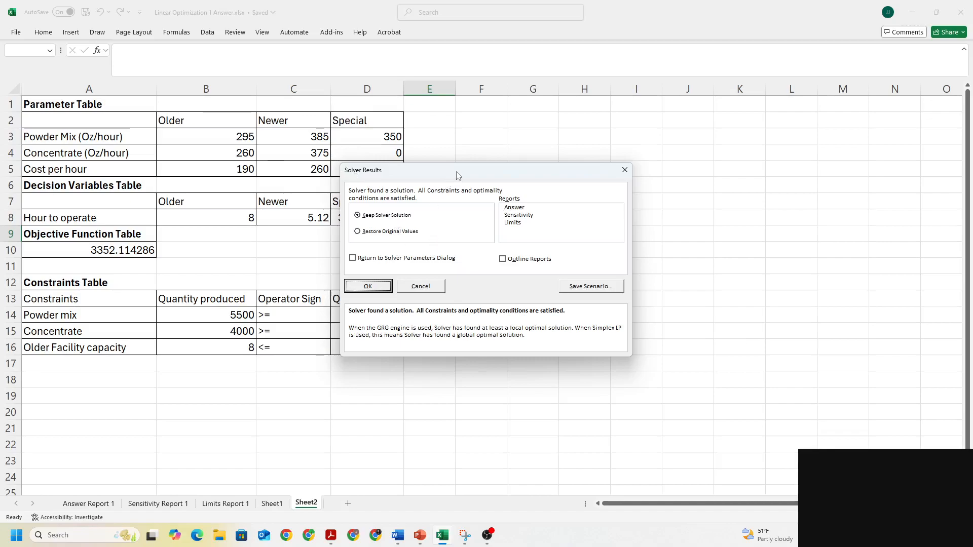
drag(458, 175, 545, 171)
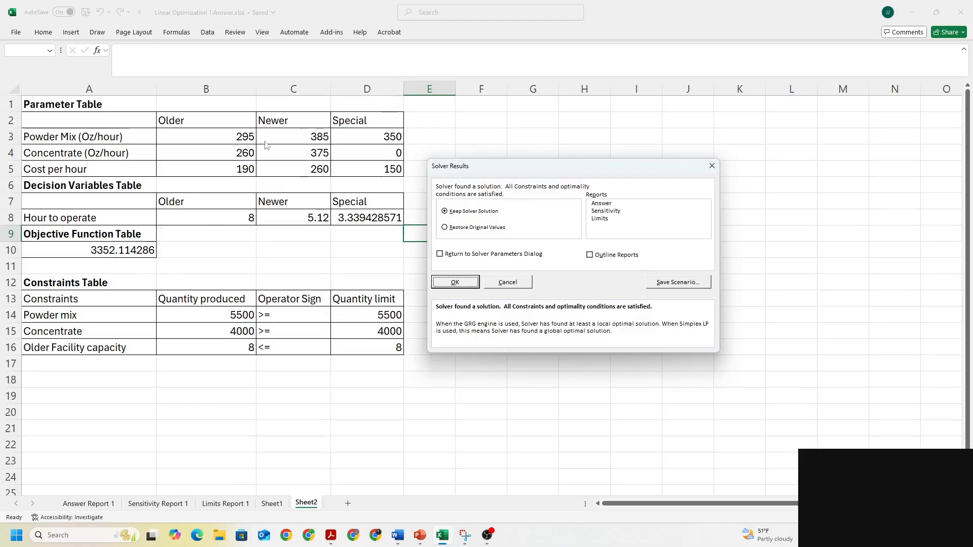
Keep the Solver solution, generate the Answer, Sensitivity and Limits reports, and open the Answer Report 2 sheet
drag(598, 204, 603, 218)
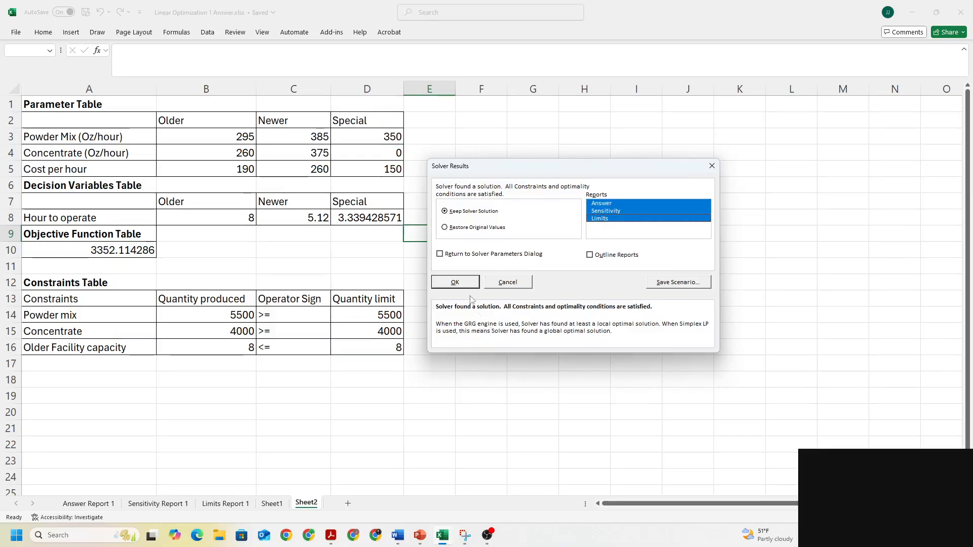
click(455, 282)
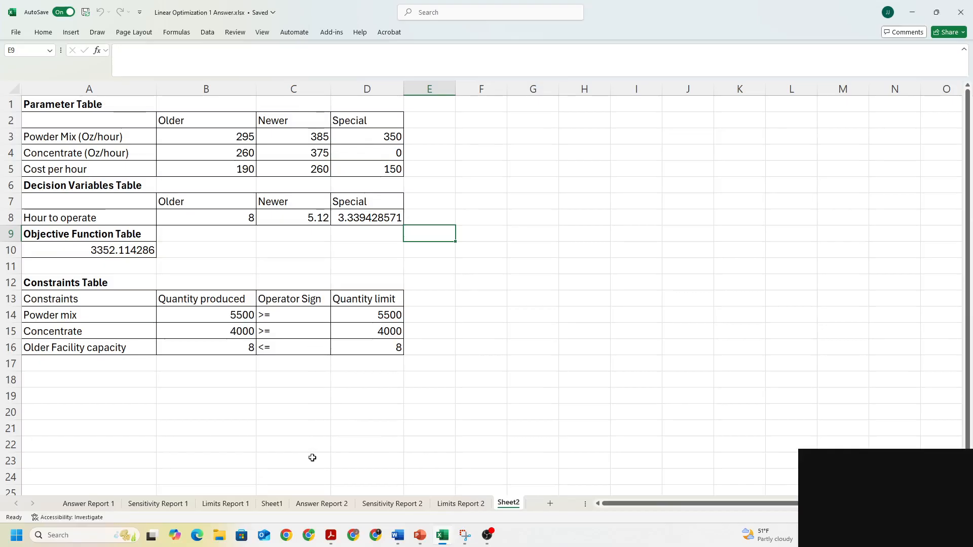
click(320, 506)
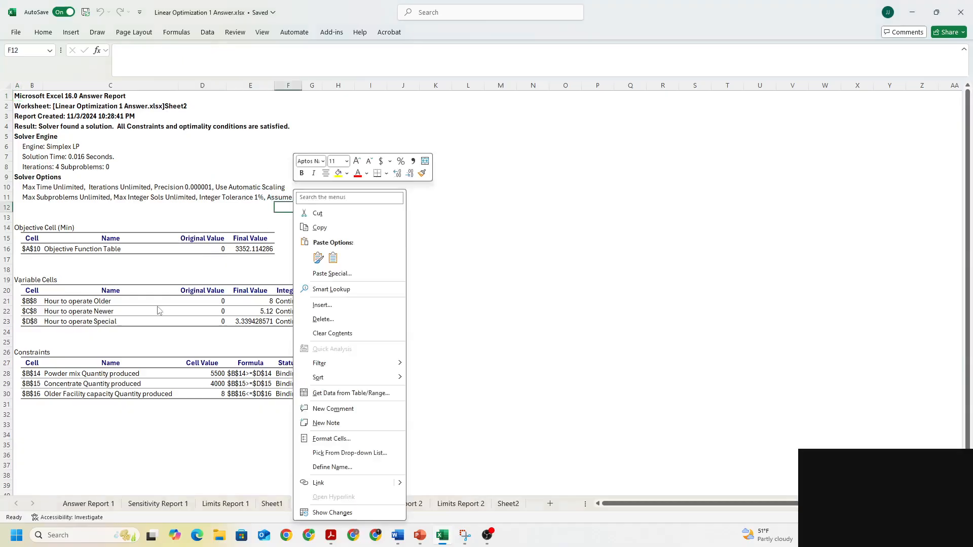
Examine the objective's final value, the hours to operate and the constraint status and slack in the answer report
click(255, 249)
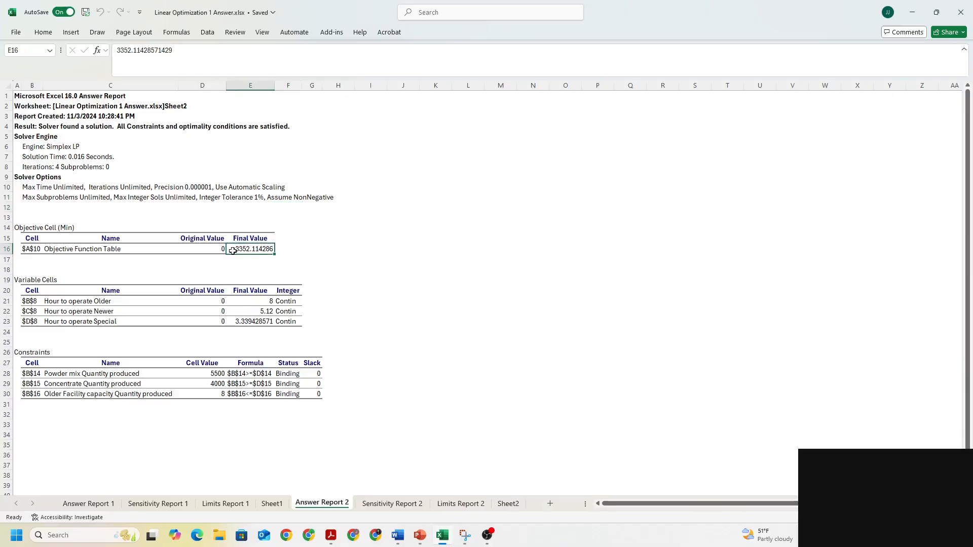
click(269, 301)
drag(269, 301, 267, 320)
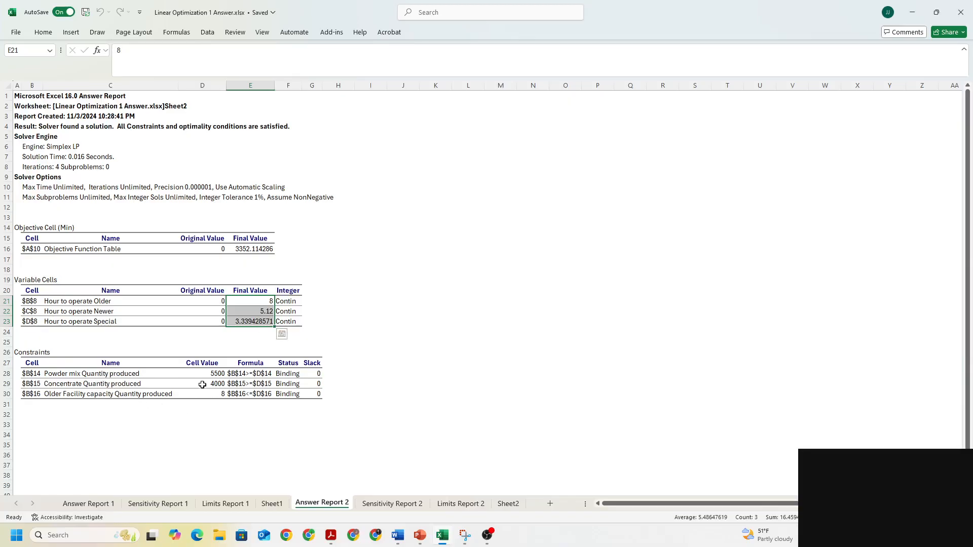
drag(208, 375, 311, 398)
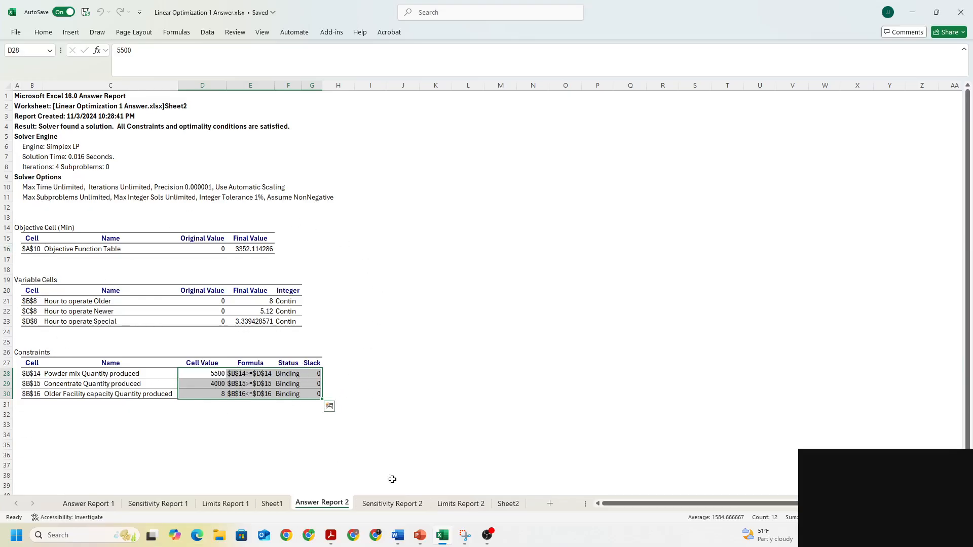
Switch to the Word answer document and extend the "Question 4" heading to "Question 4 &5"
click(404, 542)
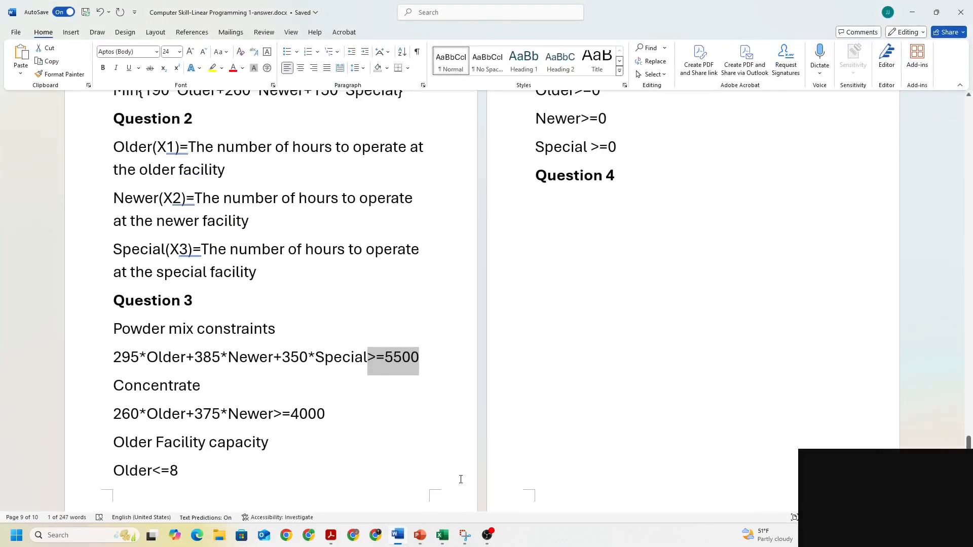
click(613, 201)
scroll(628, 216, up, 1)
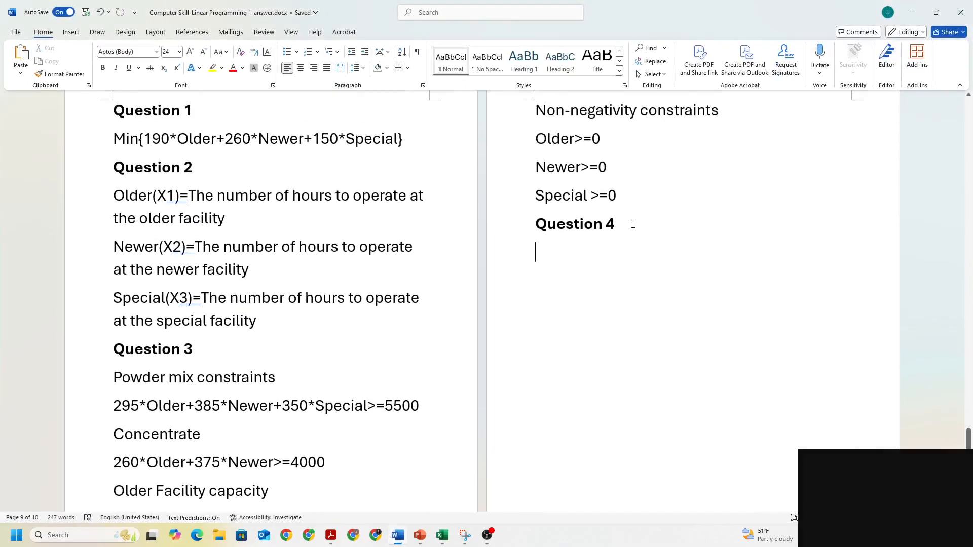
key(BackSpace)
text(&5)
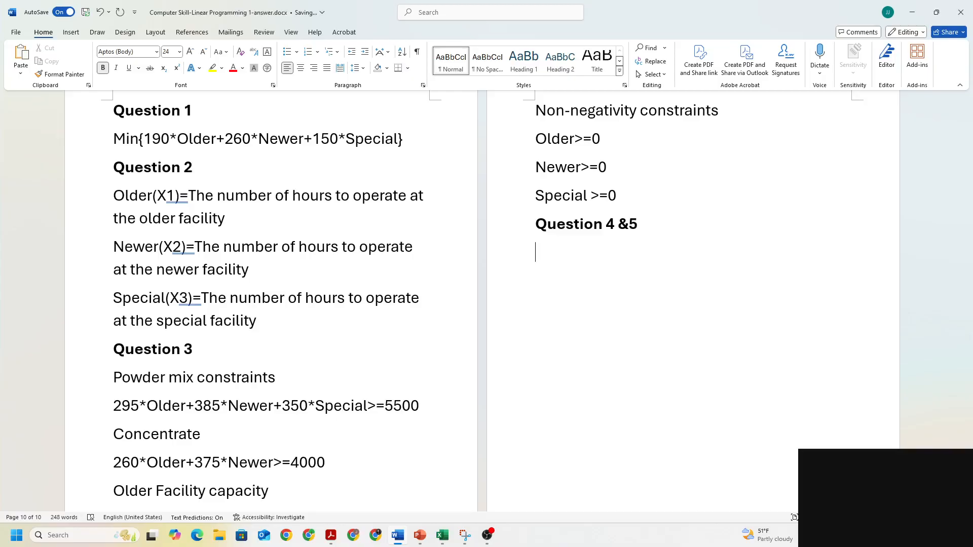
Reread Question 4 in the PDF case description in Acrobat and return to the Word answer document
click(331, 536)
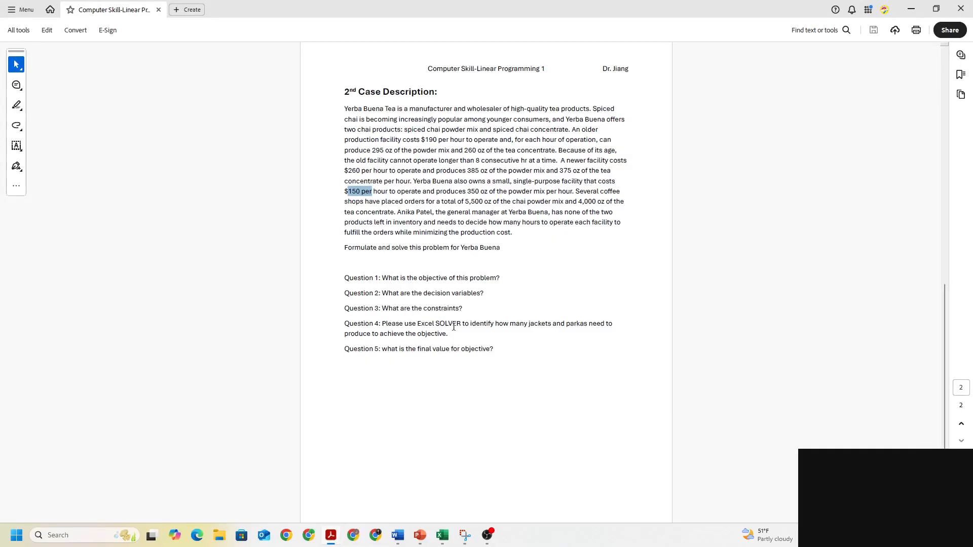
double_click(518, 323)
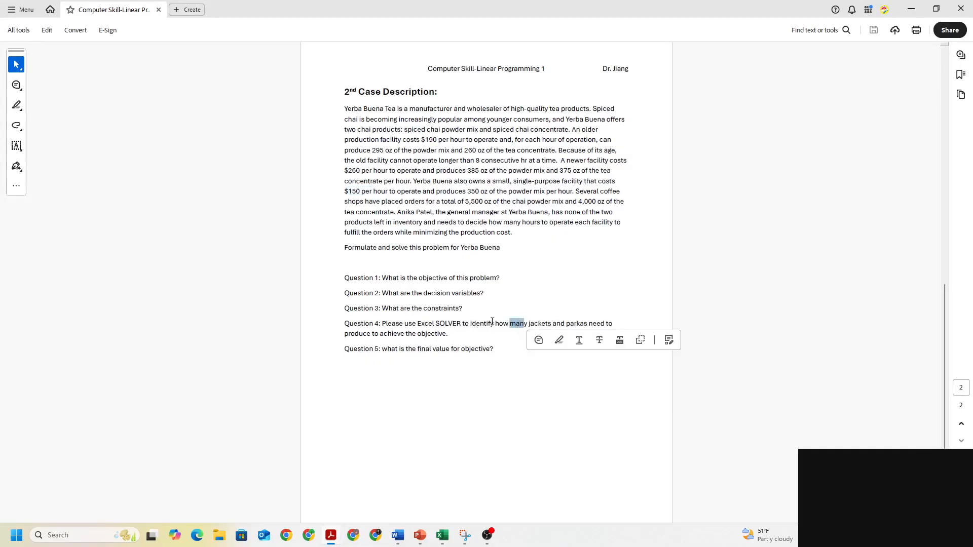
key(alt+Tab)
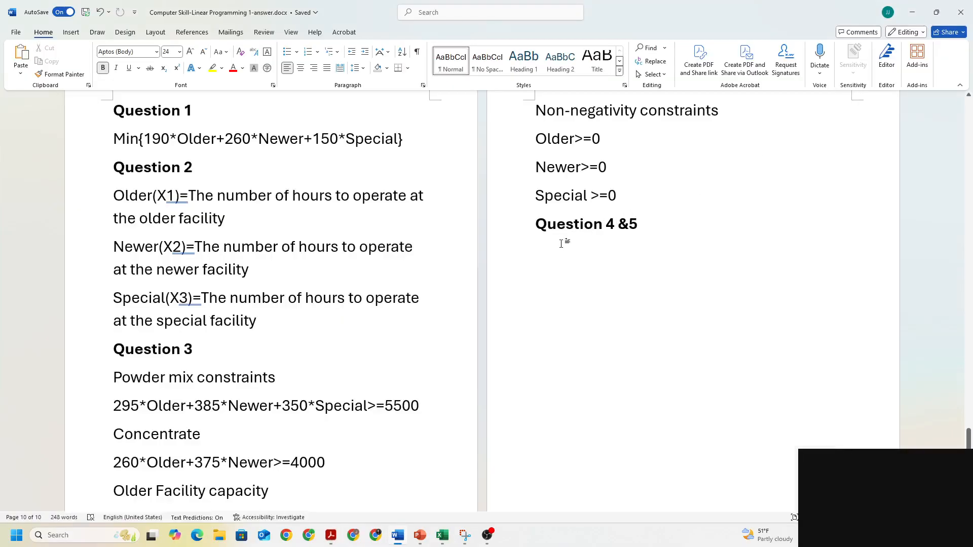
text(N)
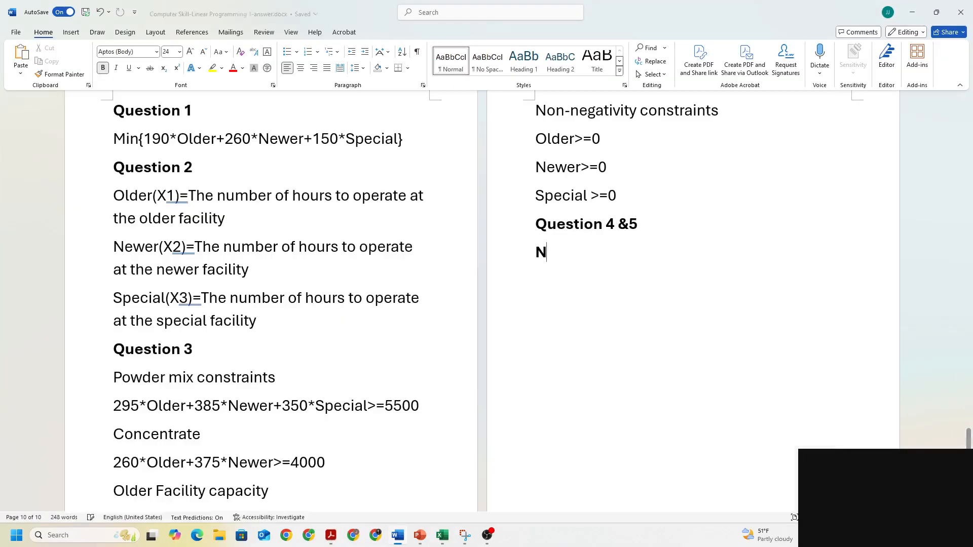
key(Caps_Lock)
text(ewer)
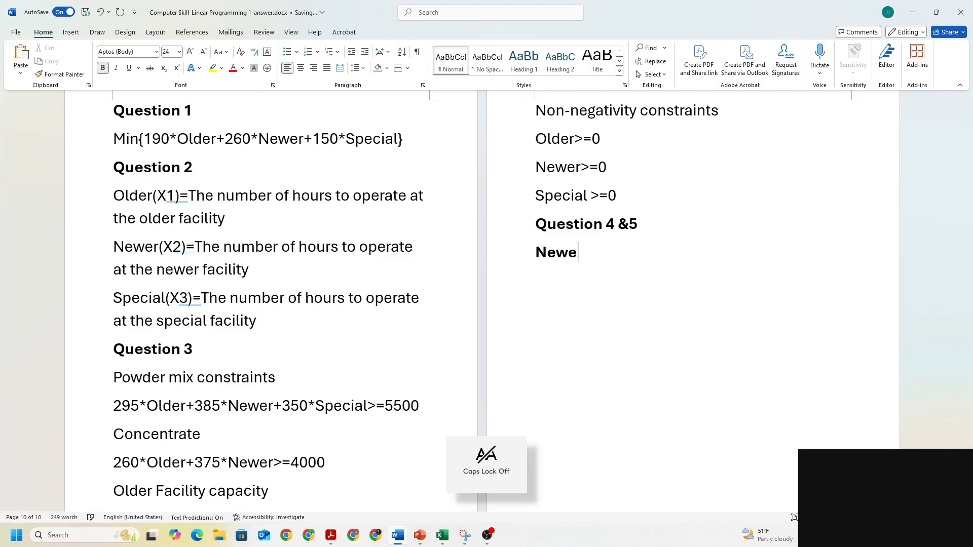
key(BackSpace)
key(BackSpace)
key(BackSpace)
key(BackSpace)
Write "Older=8 hours" as the first answer line below the Question 4 &5 heading
key(Caps_Lock)
text(O)
key(Caps_Lock)
text(lder=8 hours)
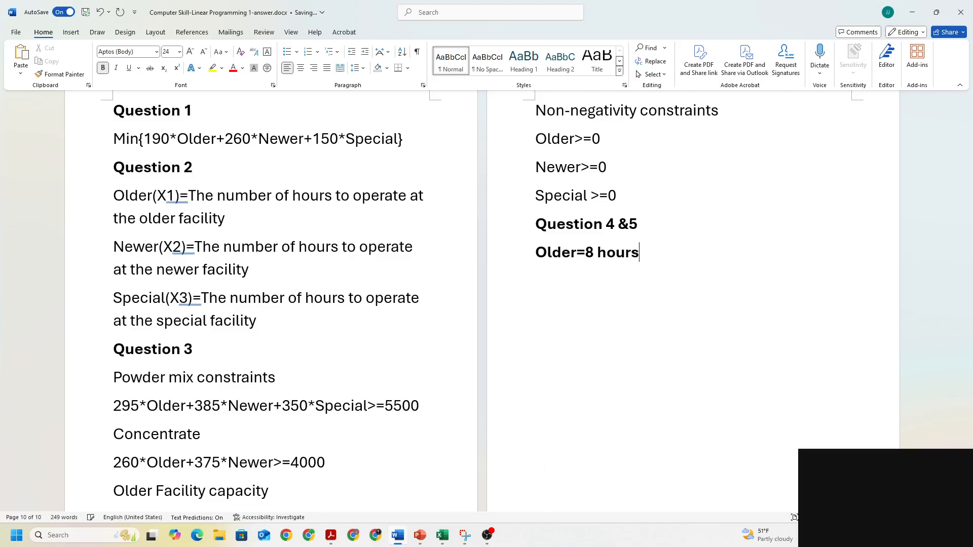
Add the line "Newer= 5.12 hours" below the Older result, checking the hours in the Excel answer report
key(Caps_Lock)
text(N)
key(Caps_Lock)
text(ewers=)
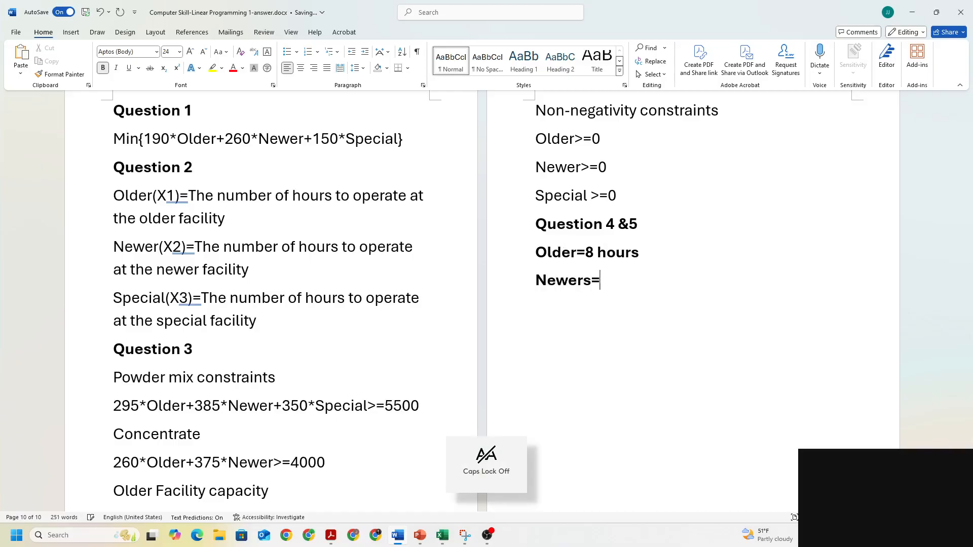
click(594, 277)
key(BackSpace)
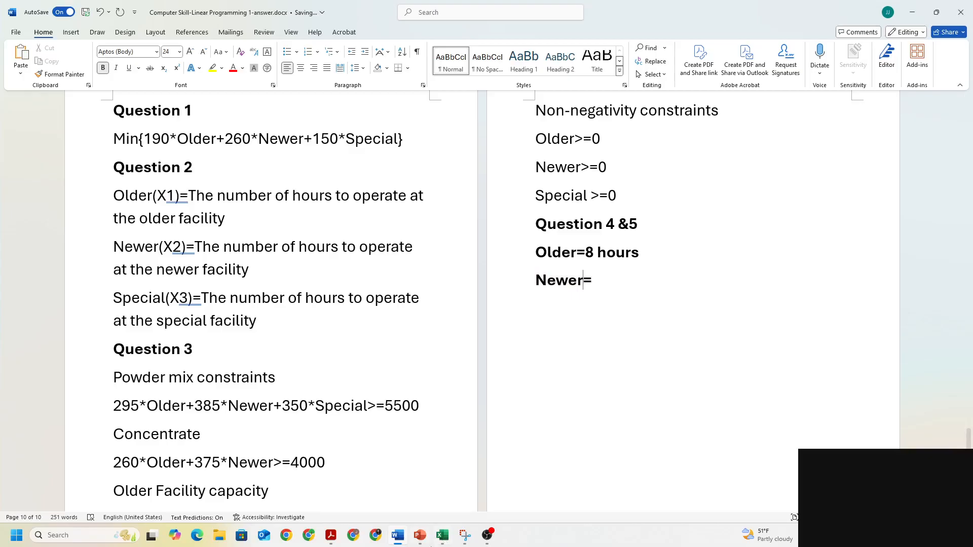
click(449, 536)
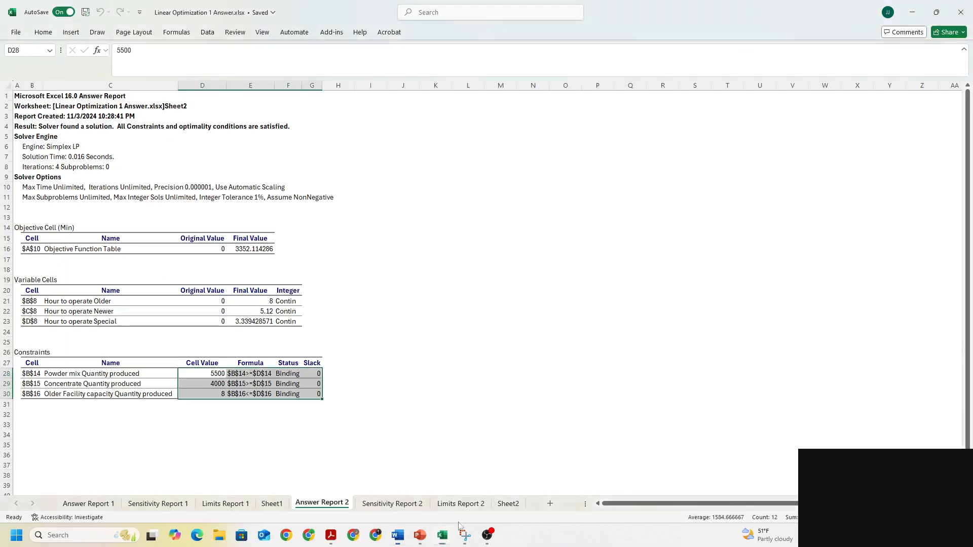
click(448, 536)
text(5.12 hours)
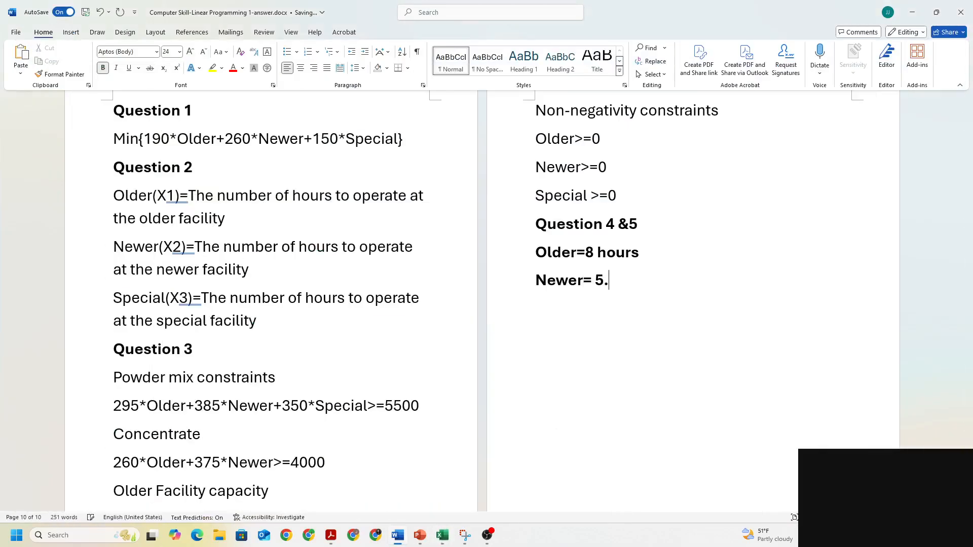
key(Return)
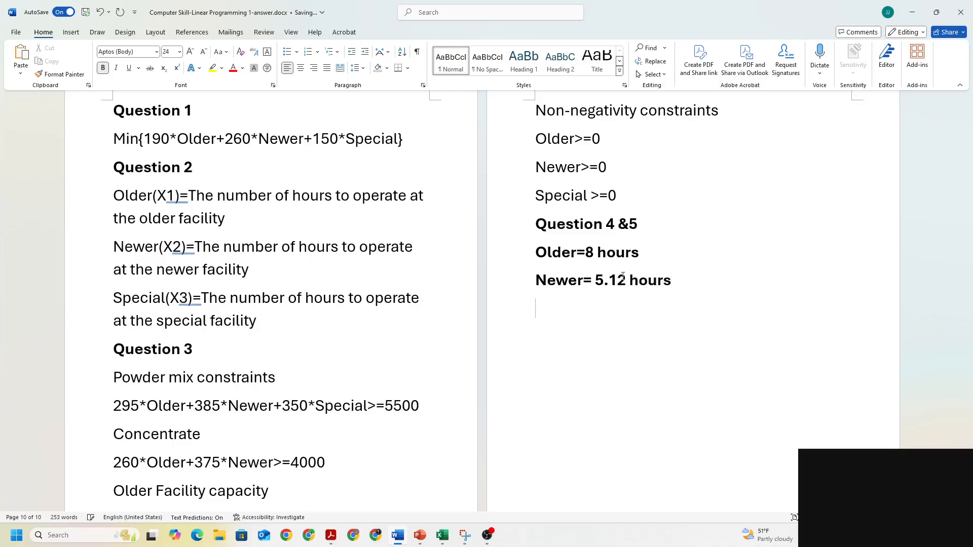
Add the line "Special=3.34" below the Newer result, taking the hours rounded from the Excel answer report
key(Caps_Lock)
text(Speical)
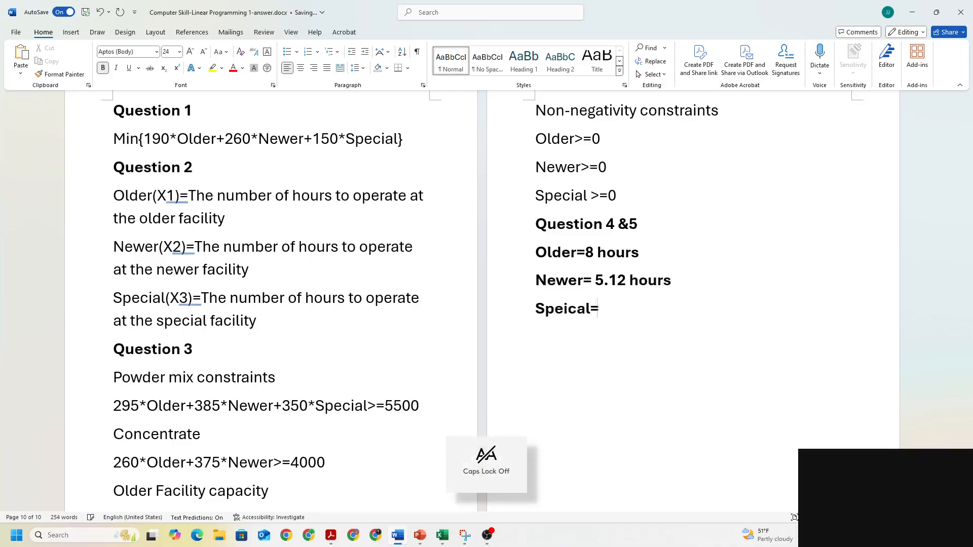
text(=)
key(BackSpace)
key(BackSpace)
key(BackSpace)
key(BackSpace)
key(BackSpace)
text(c)
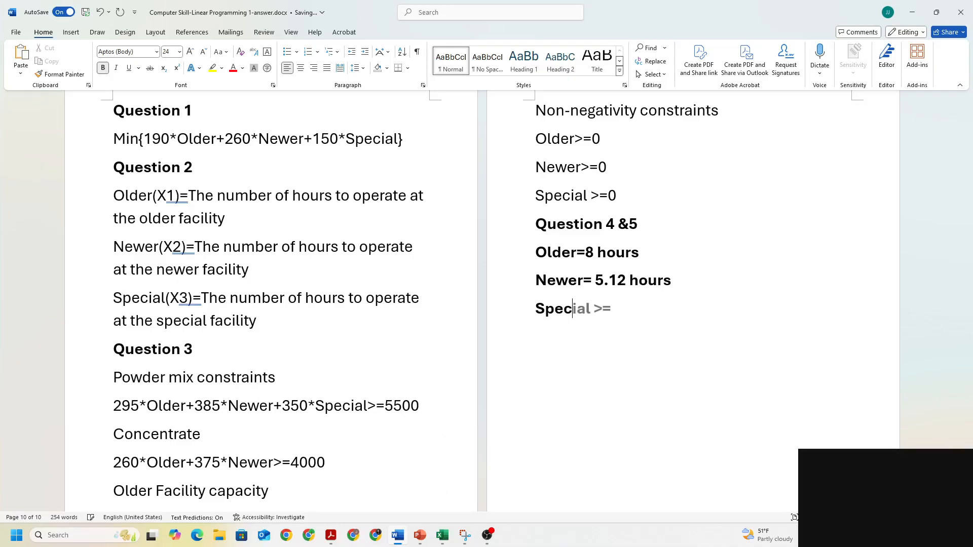
text(ial=)
click(440, 540)
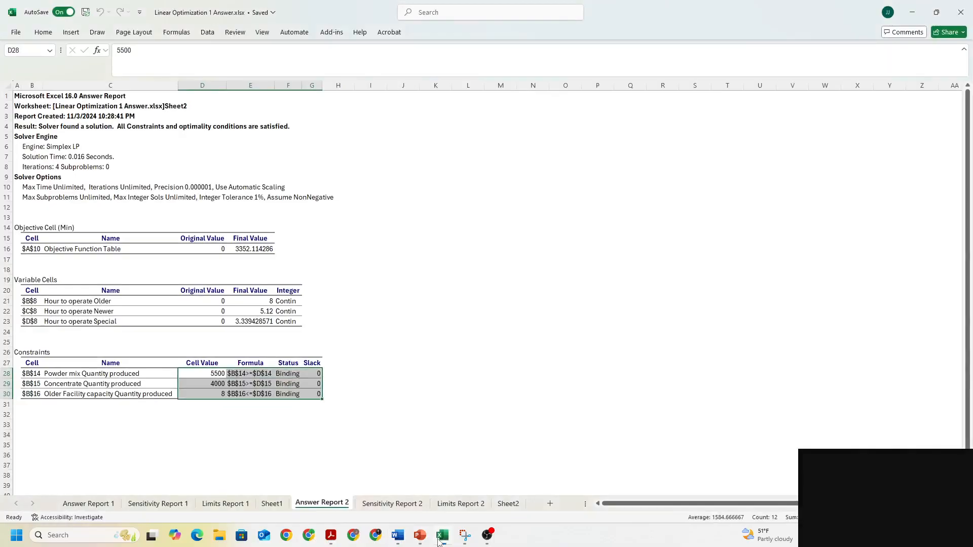
click(440, 539)
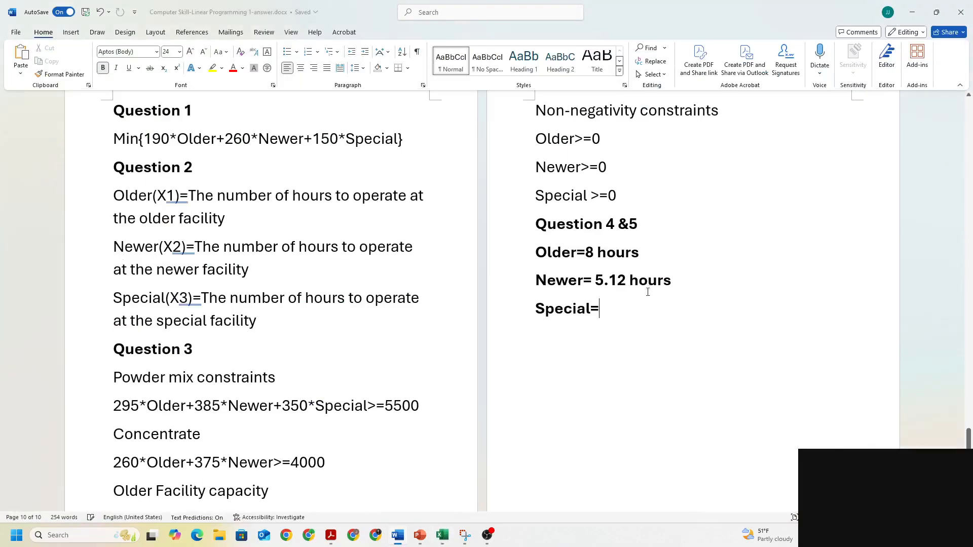
text(3.34)
key(Return)
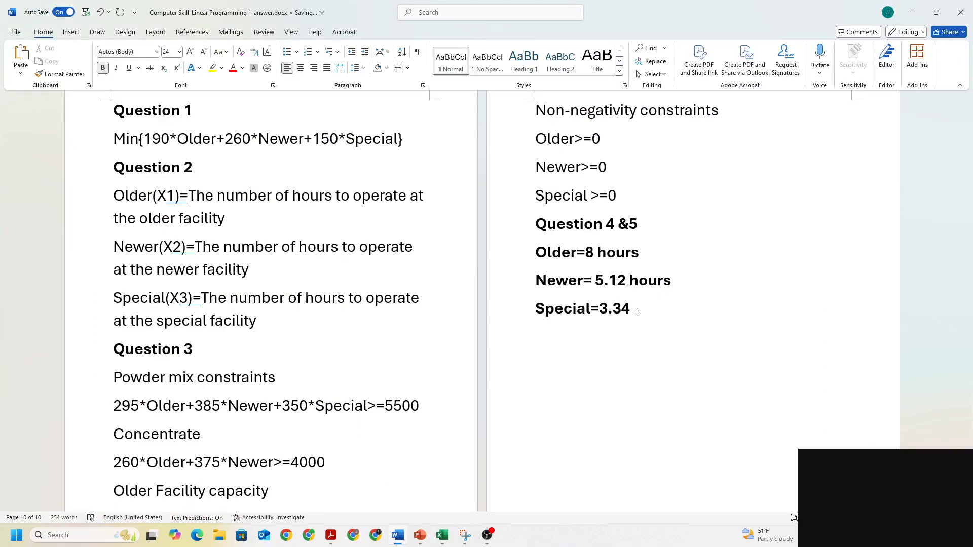
Add the line "Profit=$3352.11" below the Special result
key(Caps_Lock)
text(Profit=3)
key(BackSpace)
text($3352.11)
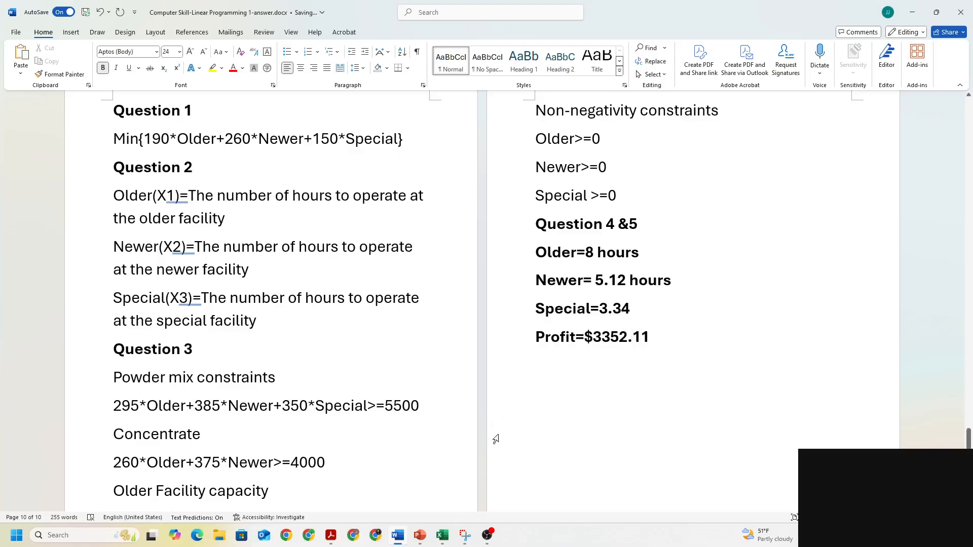
Compare the objective's final value in the Excel answer report with the Profit line in the Word answer document
click(442, 536)
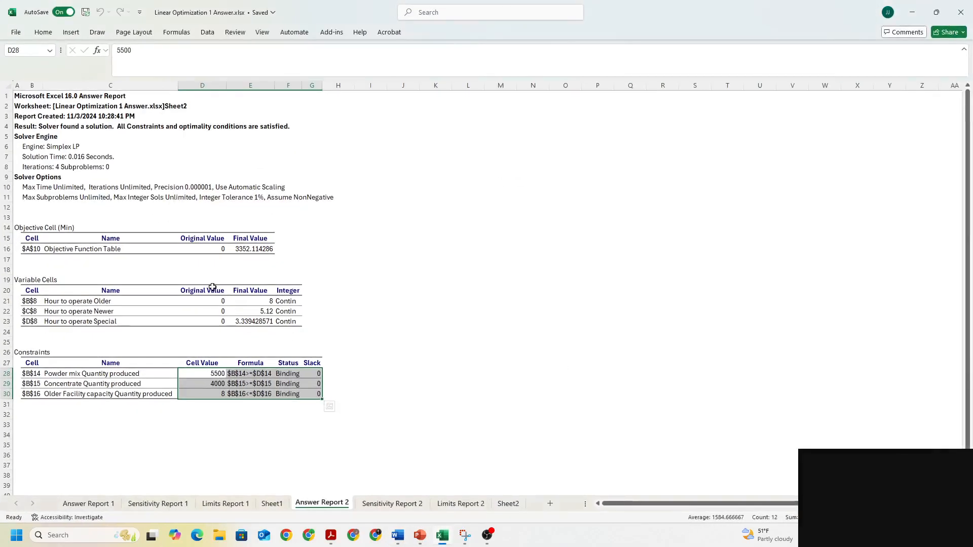
click(249, 250)
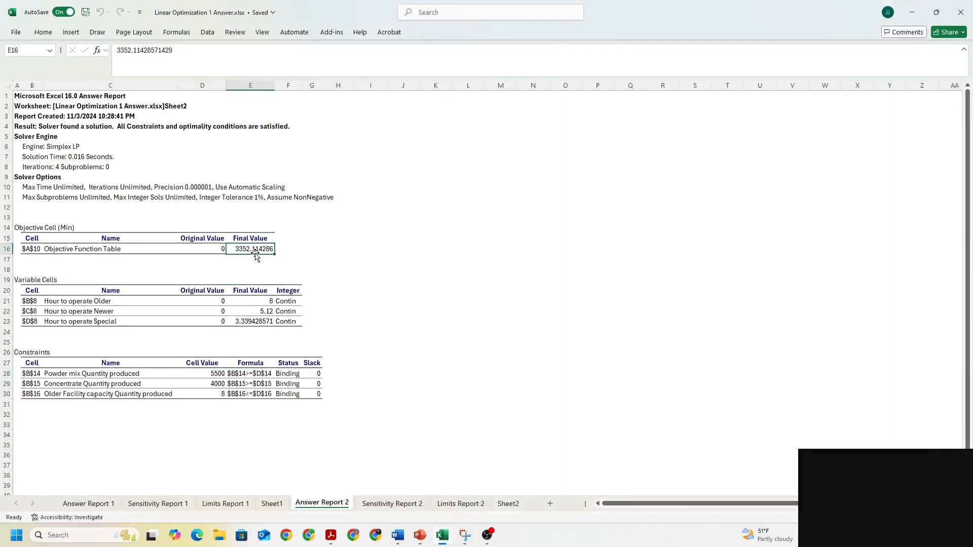
click(405, 542)
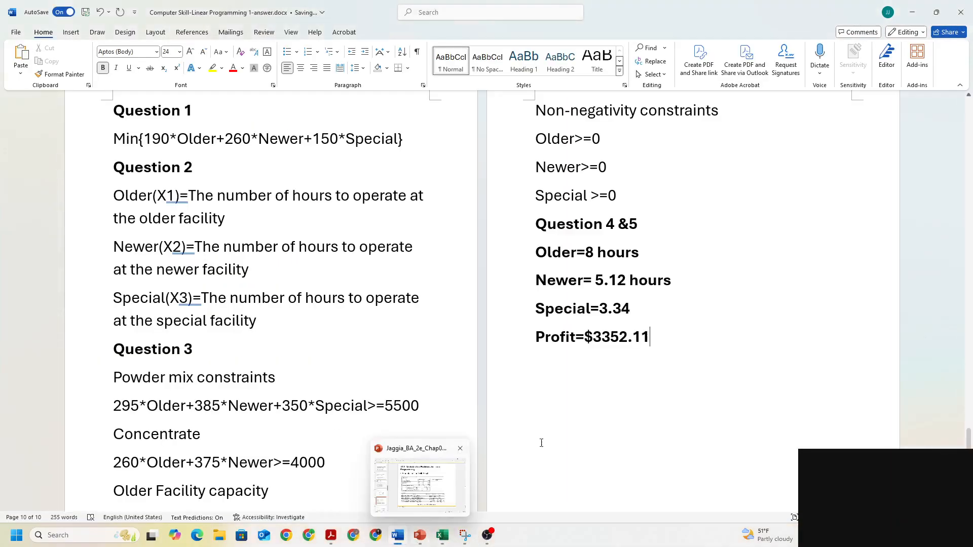
click(584, 357)
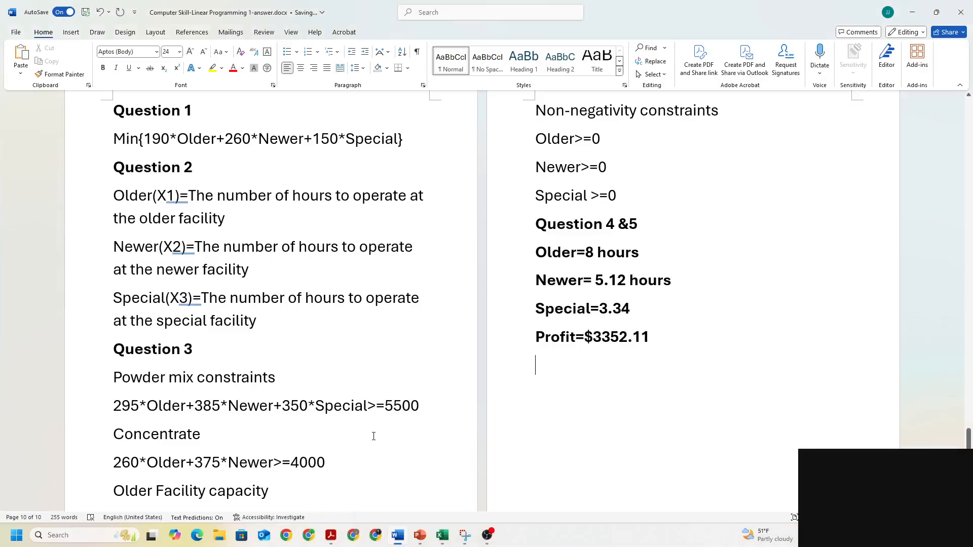
click(610, 347)
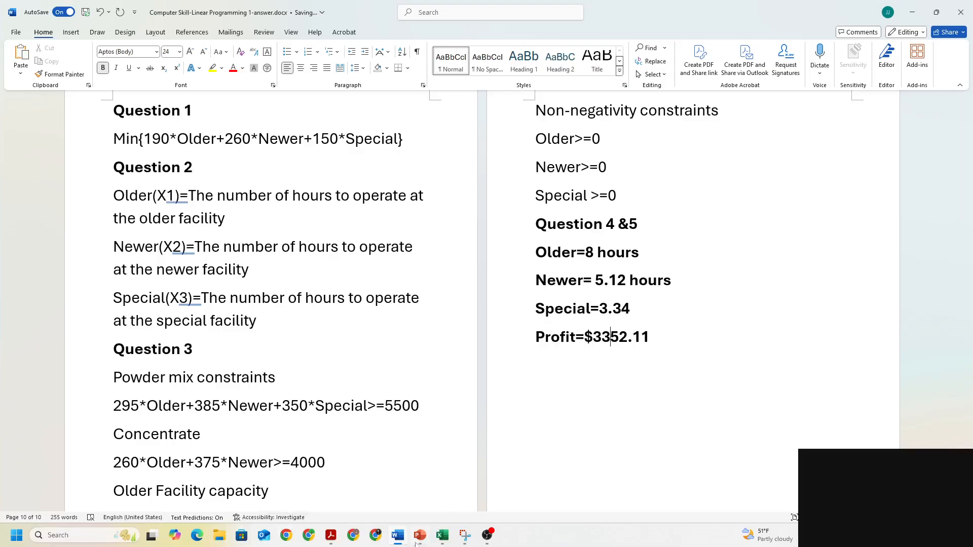
Switch to Excel and open Sheet2 with the optimization tables
click(443, 536)
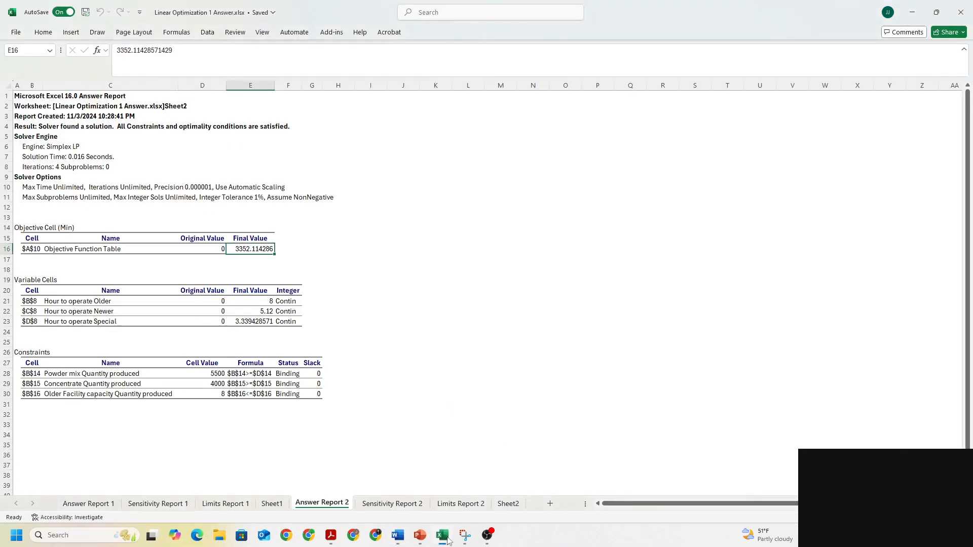
click(508, 504)
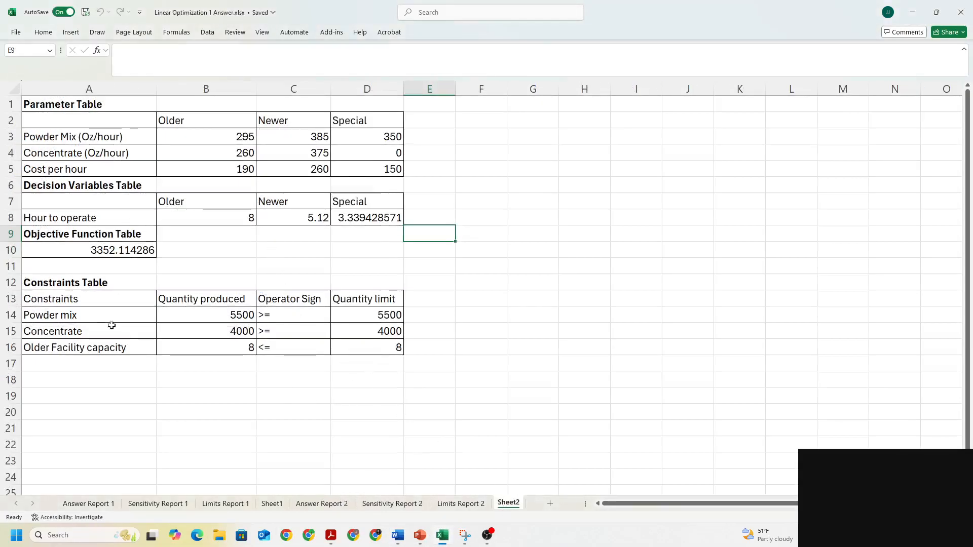